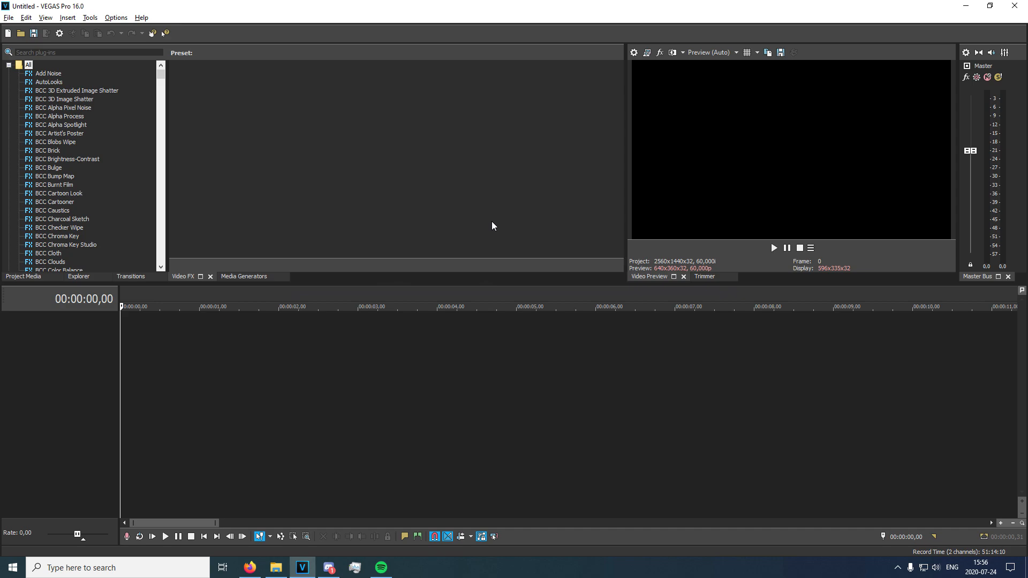
# Insert three empty video tracks in the timeline.
pyautogui.rightClick(165, 377)
pyautogui.click(148, 339)
pyautogui.click(228, 345)
pyautogui.click(137, 340)
pyautogui.rightClick(169, 336)
pyautogui.click(214, 367)
pyautogui.rightClick(172, 384)
pyautogui.click(201, 415)
pyautogui.rightClick(201, 418)
pyautogui.click(237, 448)
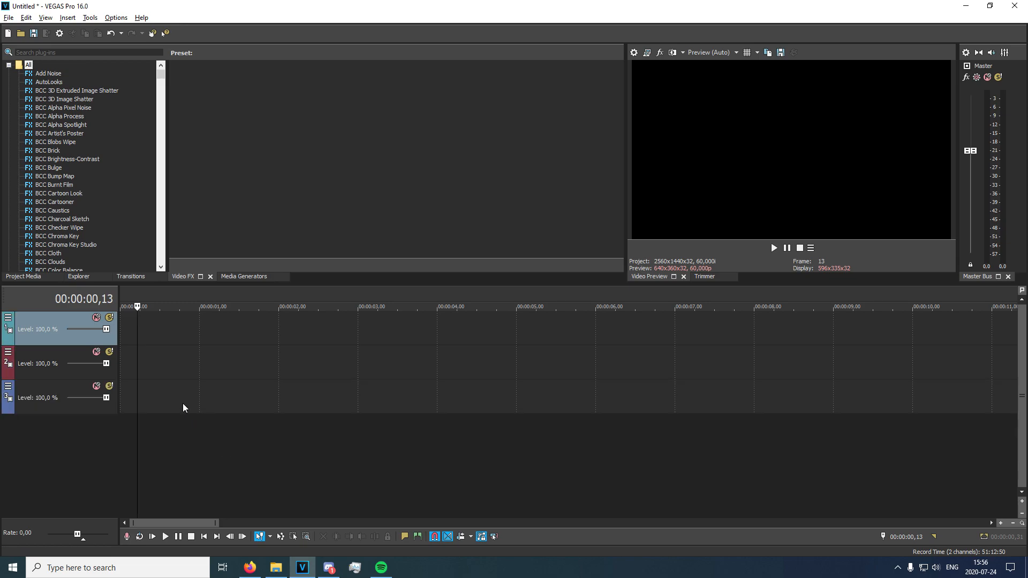
# Insert a text media event near the start of the third video track and clear its sample text.
pyautogui.rightClick(130, 399)
pyautogui.click(171, 378)
pyautogui.moveTo(477, 285); pyautogui.dragTo(209, 276)
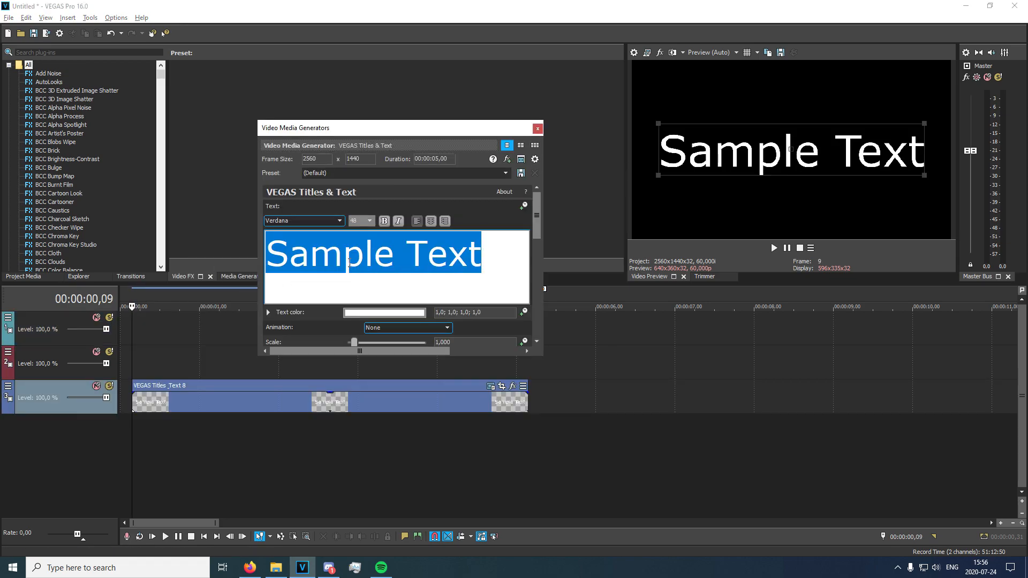
pyautogui.press('BackSpace')
# Set the text font to KG HAPPY.
pyautogui.click(337, 220)
pyautogui.press('k')
pyautogui.click(309, 233)
pyautogui.doubleClick(290, 268)
pyautogui.click(289, 268)
pyautogui.click(303, 221)
pyautogui.press('k')
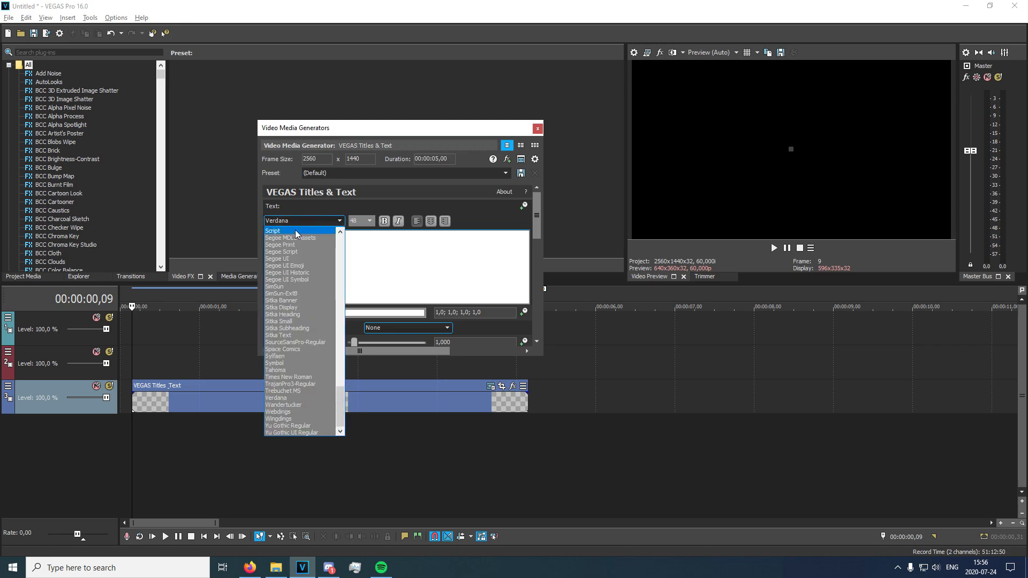
pyautogui.click(294, 231)
# Enter "Dignal" as the title text.
pyautogui.write('Digbna')
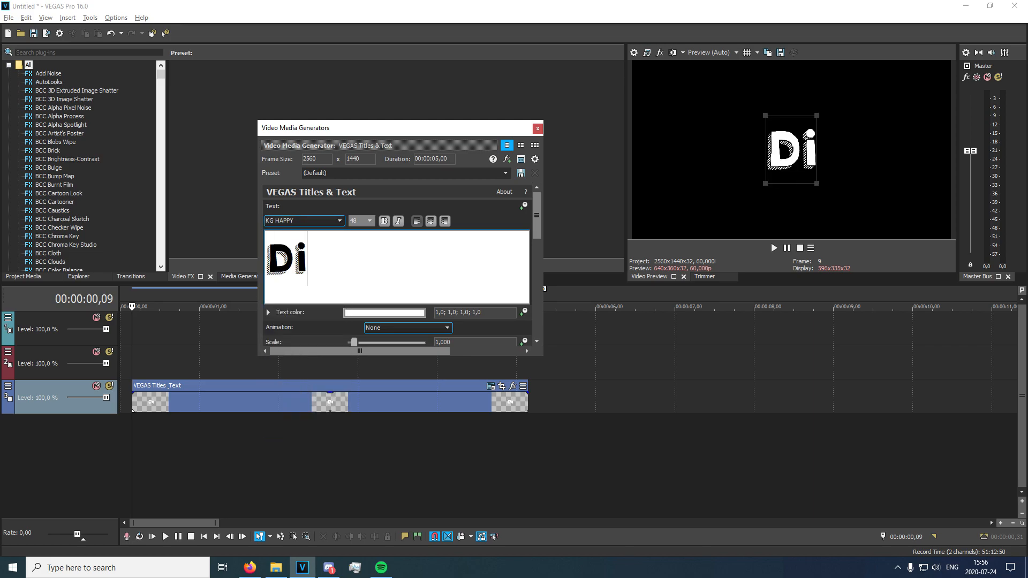
pyautogui.press('BackSpace')
pyautogui.press('BackSpace')
pyautogui.press('BackSpace')
pyautogui.write('nakl')
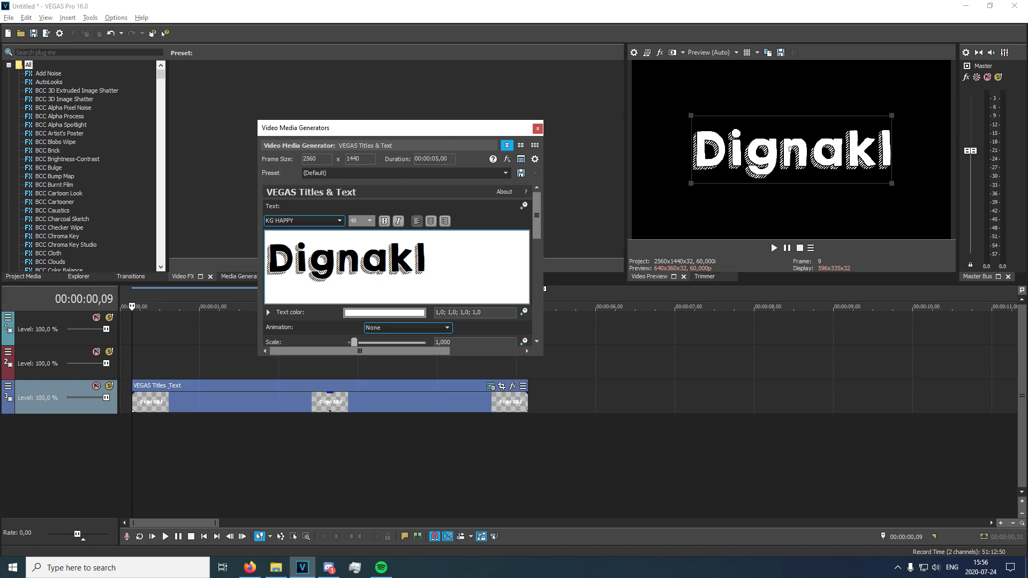
pyautogui.press('BackSpace')
pyautogui.press('BackSpace')
pyautogui.write('l')
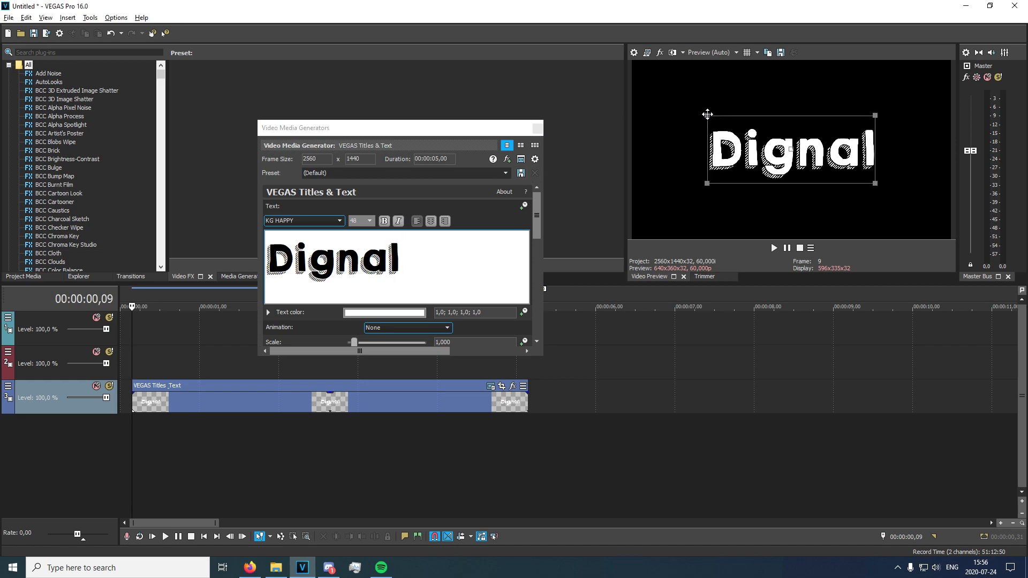
# Scale the Dignal title down to about 0,648 and place it slightly below the centre of the frame.
pyautogui.moveTo(707, 115); pyautogui.dragTo(734, 148)
pyautogui.moveTo(751, 153); pyautogui.dragTo(751, 175)
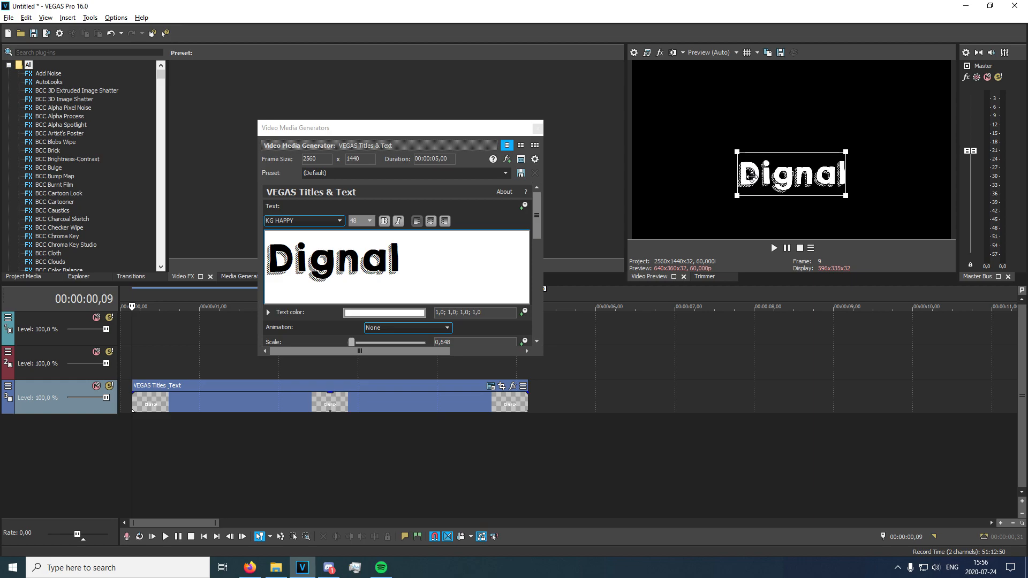
pyautogui.click(536, 129)
# Move the Dignal event to the timeline start and paste a separate copy of it at the start of the second track.
pyautogui.moveTo(167, 405); pyautogui.dragTo(153, 402)
pyautogui.click(125, 371)
pyautogui.click(127, 390)
pyautogui.hotkey('ctrl', 'c')
pyautogui.click(124, 372)
pyautogui.hotkey('ctrl', 'v')
pyautogui.click(592, 238)
# Replace the text of the copied title on the second track with "Edit By".
pyautogui.click(478, 352)
pyautogui.moveTo(417, 259); pyautogui.dragTo(268, 256)
pyautogui.write('Edit Byt')
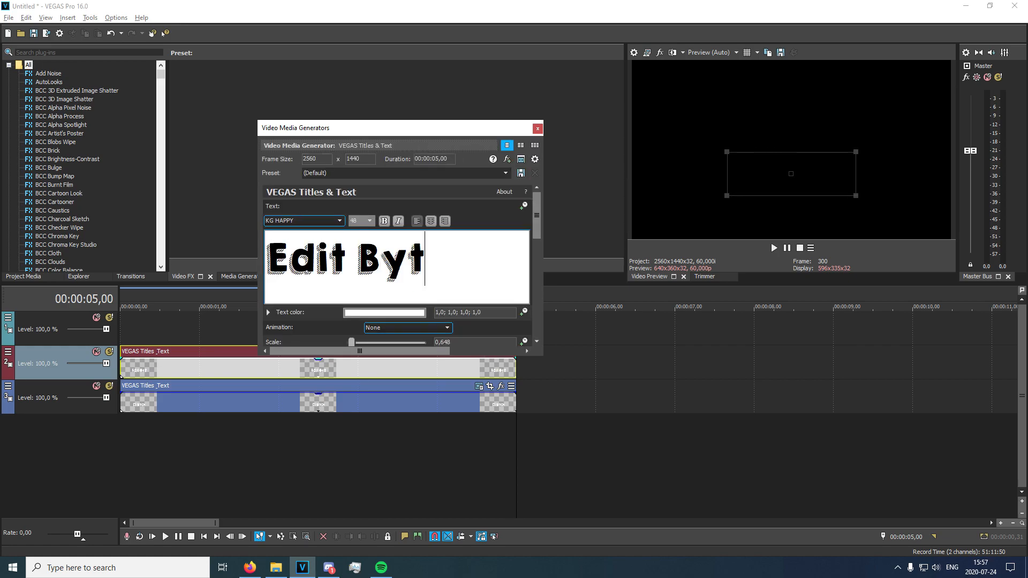
pyautogui.press('BackSpace')
# Move the Edit By title above Dignal and scale it down to about 0,505.
pyautogui.click(177, 436)
pyautogui.moveTo(790, 187); pyautogui.dragTo(790, 141)
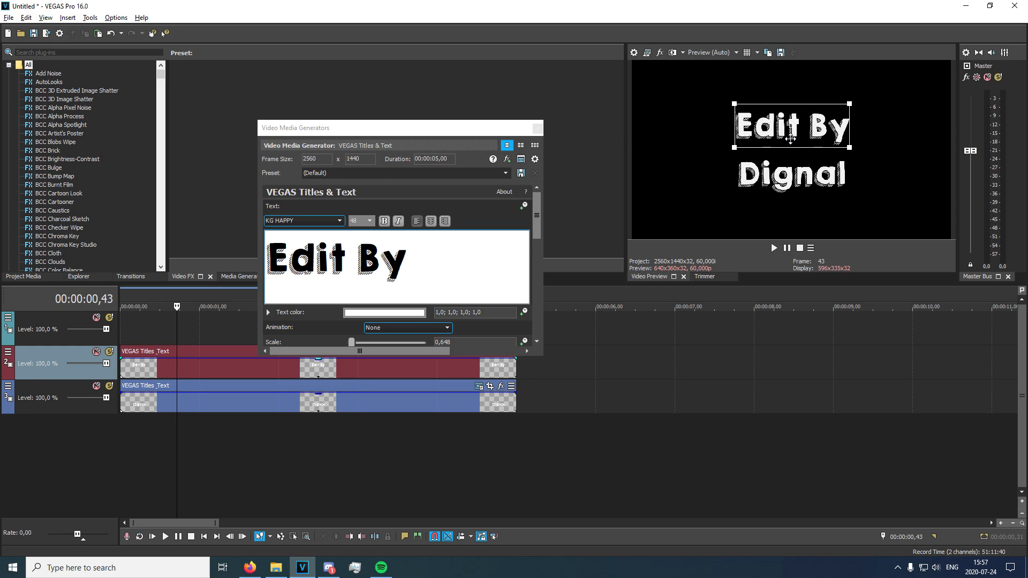
pyautogui.moveTo(733, 106); pyautogui.dragTo(753, 118)
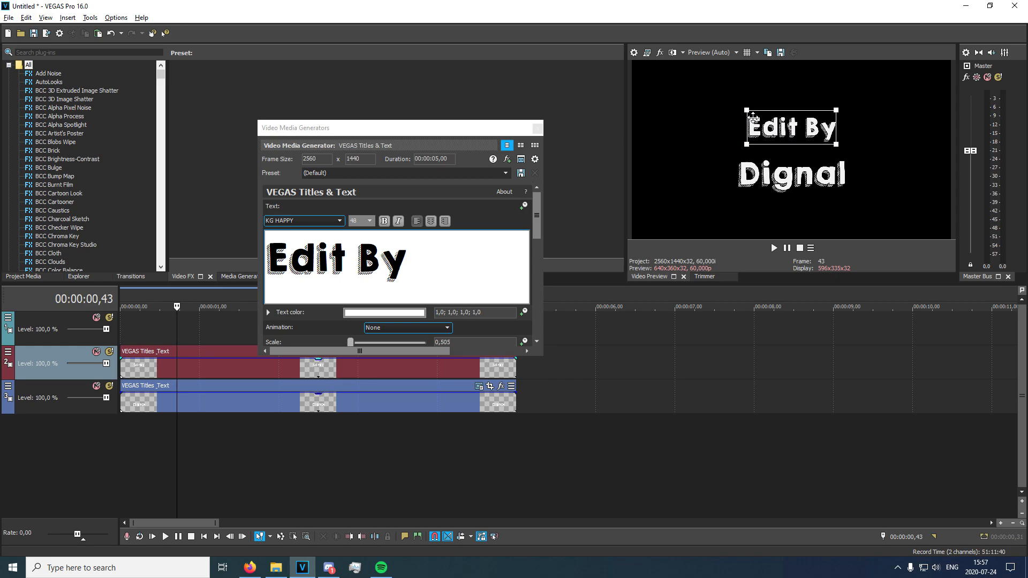
pyautogui.click(537, 128)
# Insert a text media event on the first track containing a row of underscores as a horizontal line.
pyautogui.rightClick(147, 325)
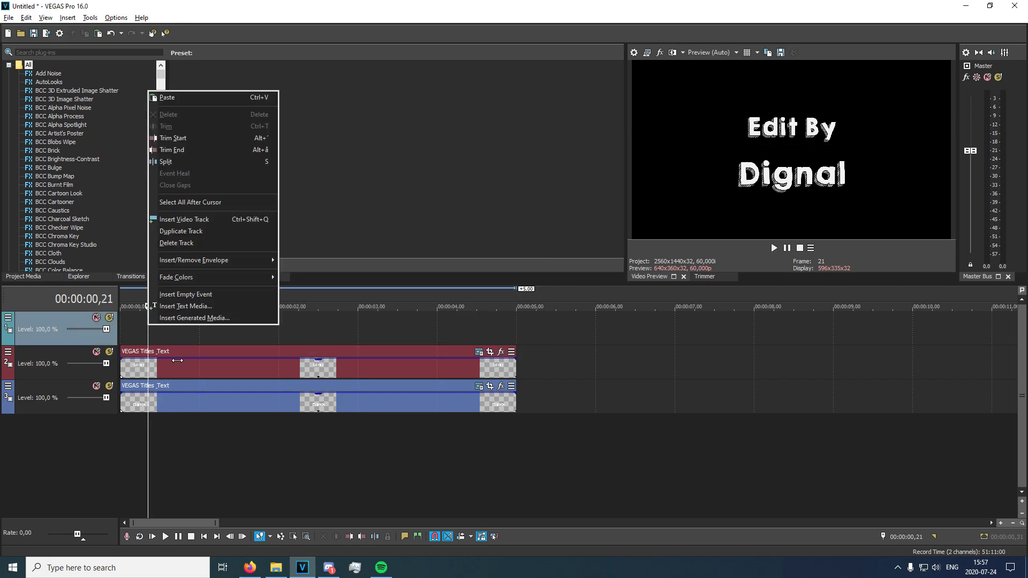
pyautogui.click(216, 364)
pyautogui.click(142, 325)
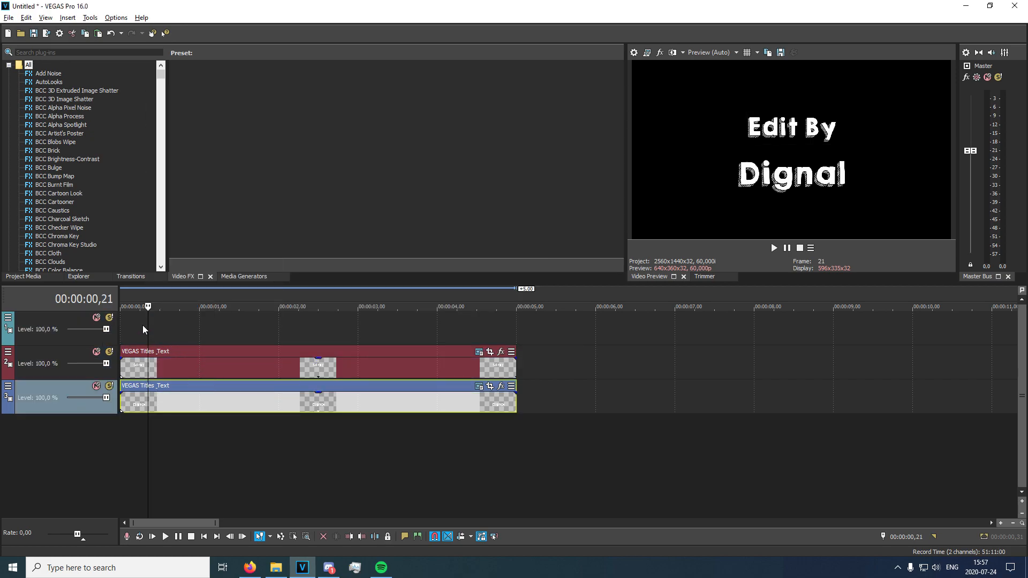
pyautogui.rightClick(142, 325)
pyautogui.click(174, 312)
pyautogui.write('_____')
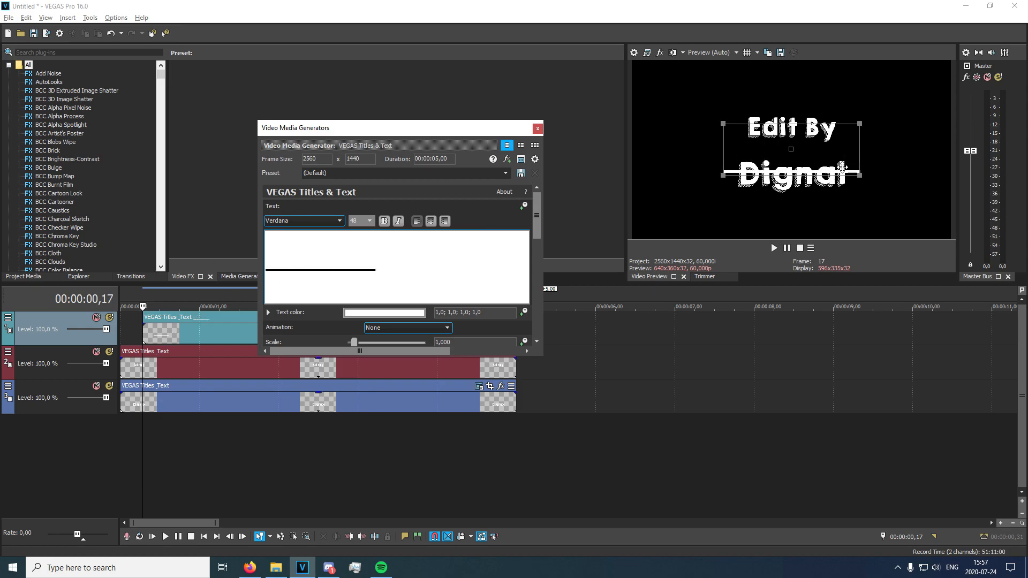
# Position the line between the Edit By and Dignal titles and move its event to the timeline start.
pyautogui.moveTo(842, 168); pyautogui.dragTo(838, 149)
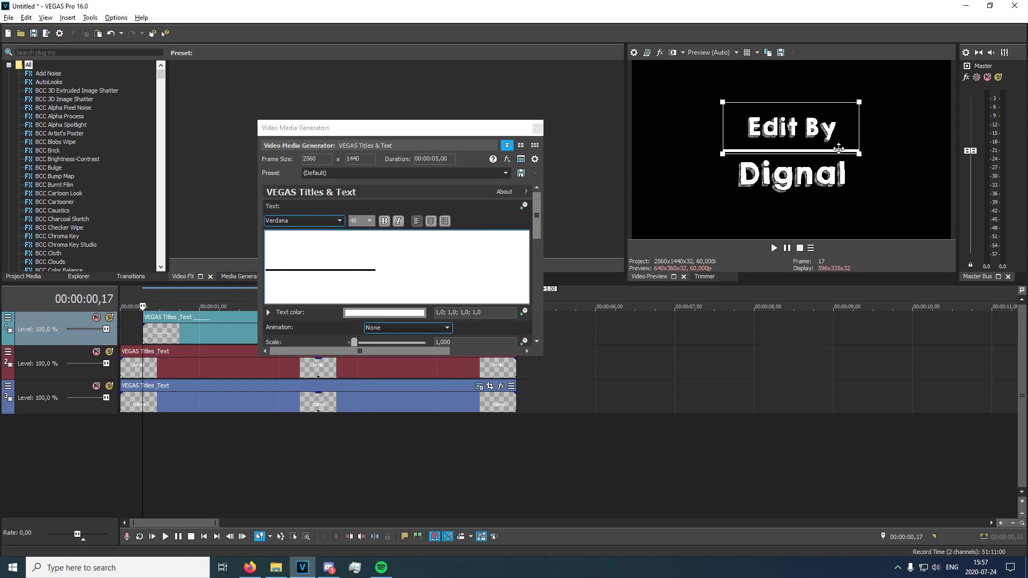
pyautogui.click(536, 128)
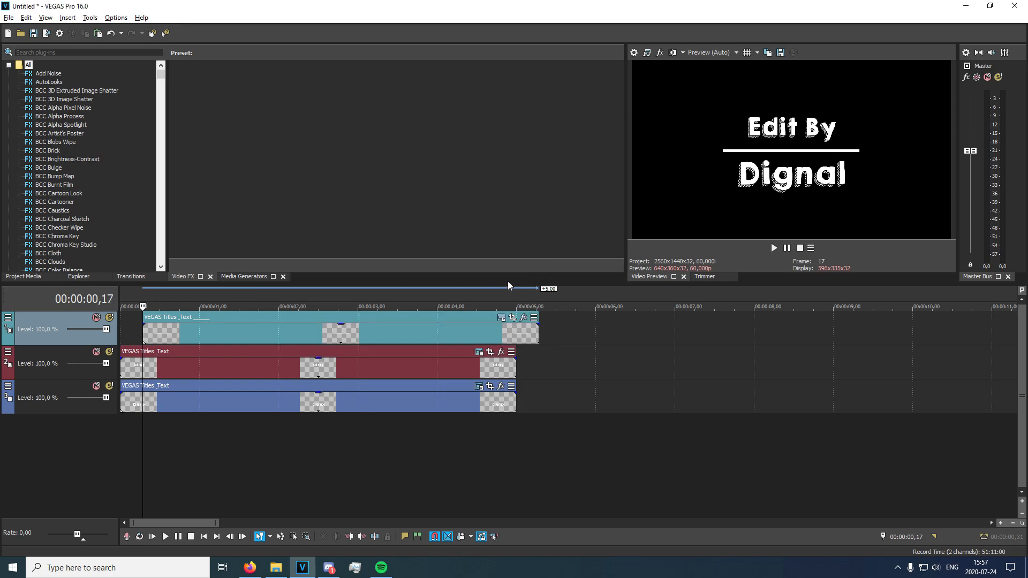
pyautogui.moveTo(182, 335); pyautogui.dragTo(76, 335)
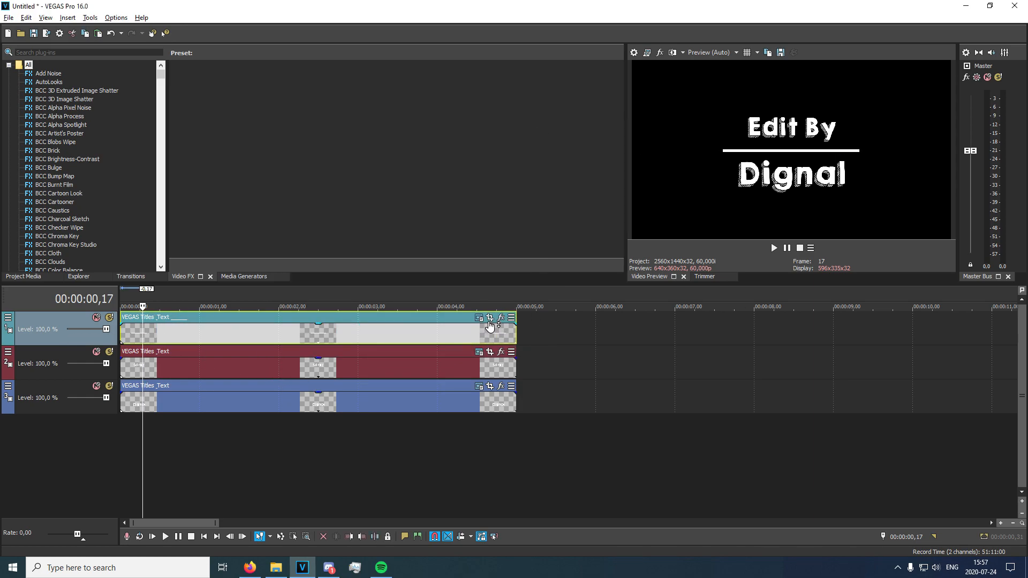
# Enable the mask in the line event's Pan/Crop and draw a tiny rectangular mask at the line's centre at 00:00:00,00.
pyautogui.click(490, 318)
pyautogui.click(114, 408)
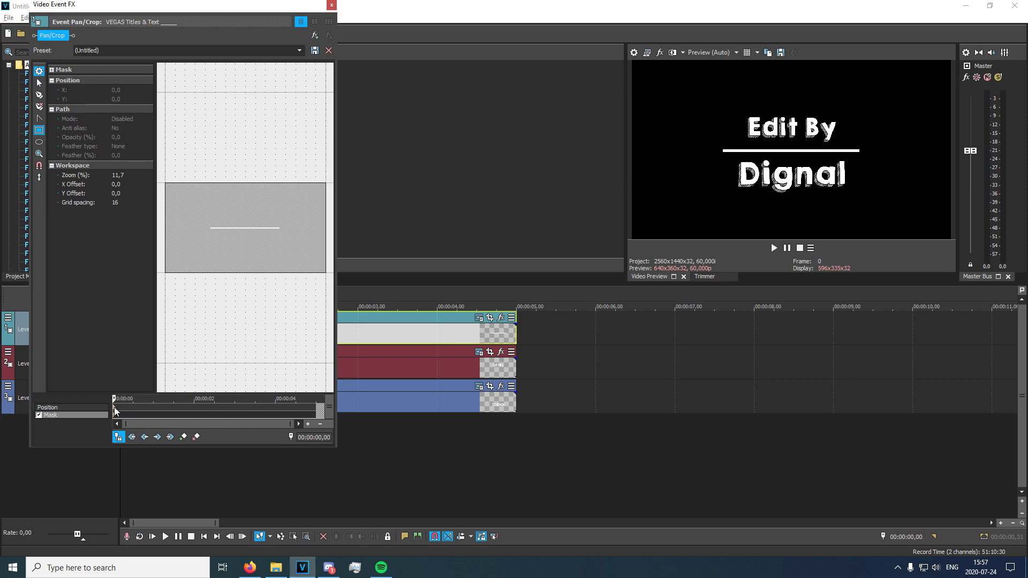
pyautogui.moveTo(244, 227); pyautogui.dragTo(248, 230)
pyautogui.click(247, 229)
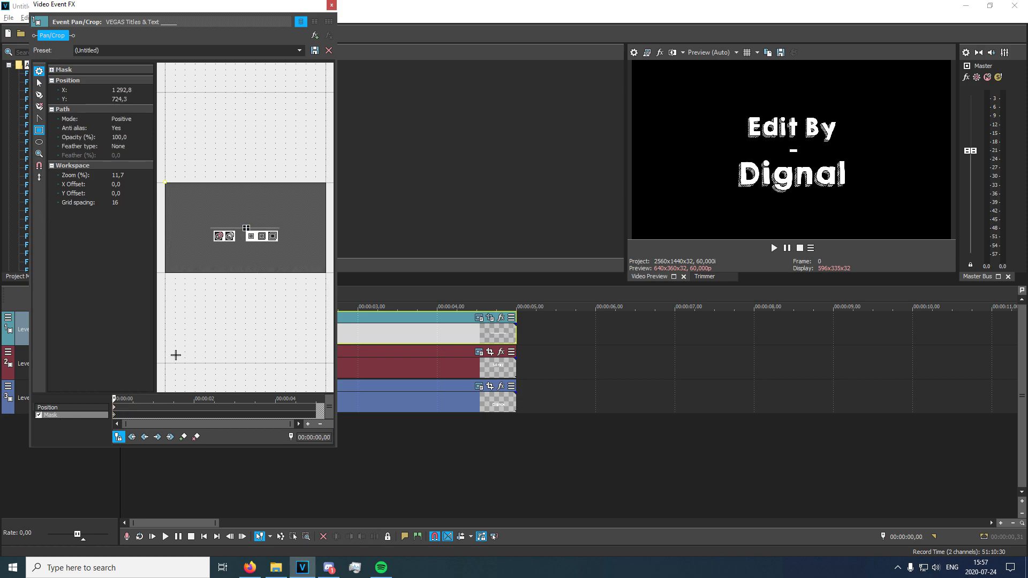
# At 00:00:00,30, widen the mask in both directions beyond the ends of the line.
pyautogui.click(134, 411)
pyautogui.scroll(2, 244, 235)
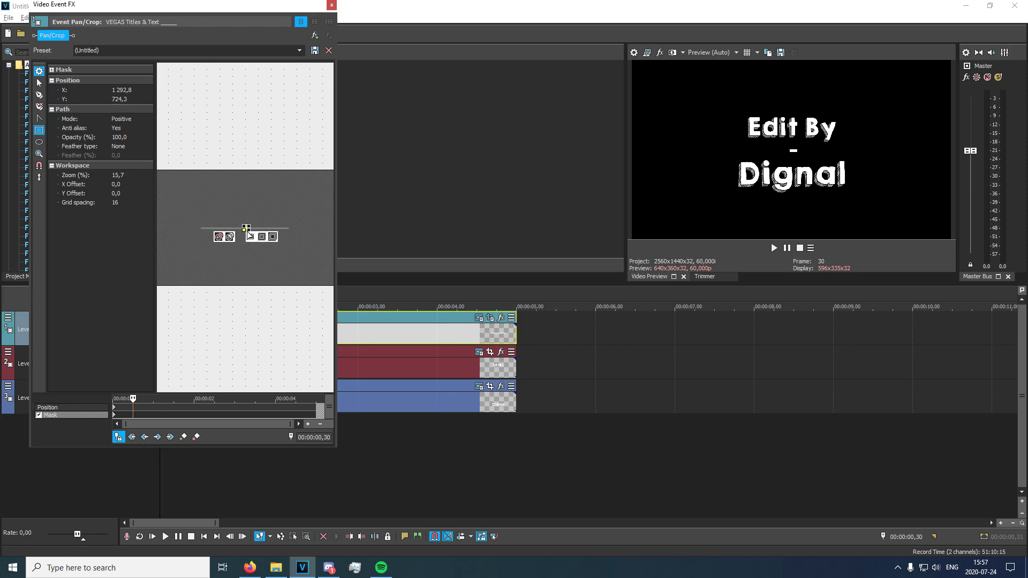
pyautogui.moveTo(245, 228); pyautogui.dragTo(181, 230)
pyautogui.moveTo(250, 228); pyautogui.dragTo(306, 228)
pyautogui.click(332, 5)
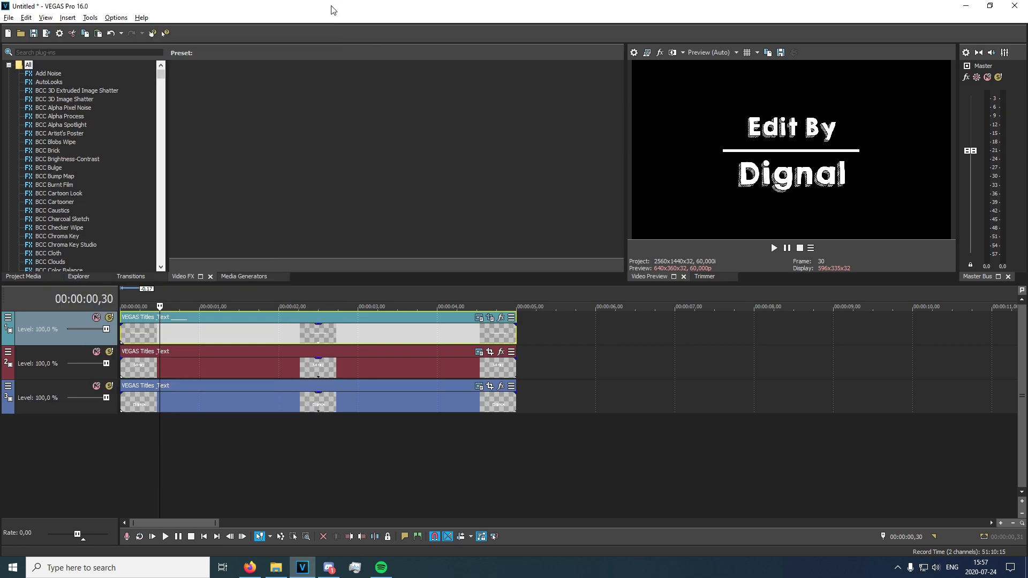
# Play back the line animation and step through the frames to find where the line is fully extended.
pyautogui.press('space')
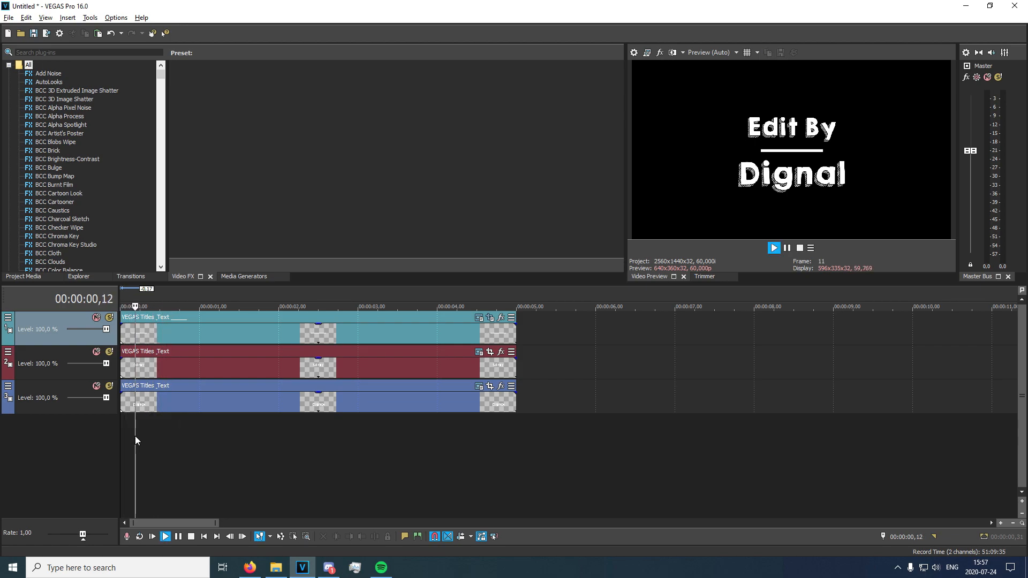
pyautogui.press('space')
pyautogui.scroll(-1, 148, 432)
pyautogui.press('Right')
pyautogui.press('Right')
pyautogui.press('Right')
pyautogui.press('Right')
pyautogui.press('Right')
pyautogui.press('Right')
pyautogui.press('Right')
pyautogui.press('Right')
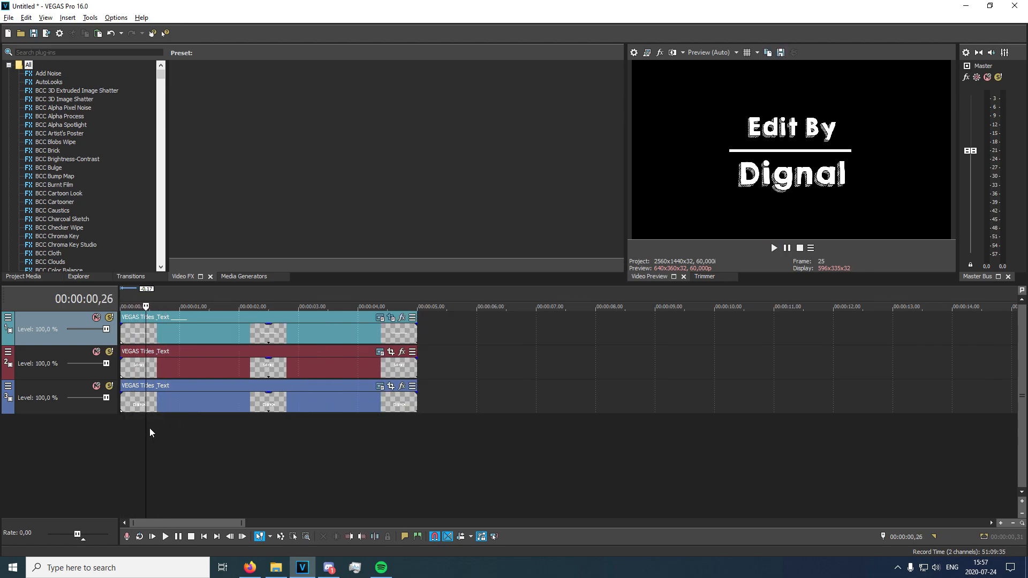
pyautogui.press('Left')
pyautogui.press('Left')
pyautogui.press('Right')
pyautogui.scroll(3, 166, 382)
# Split the Edit By and Dignal events at 00:00:00,29 and delete the parts before the split.
pyautogui.click(196, 366)
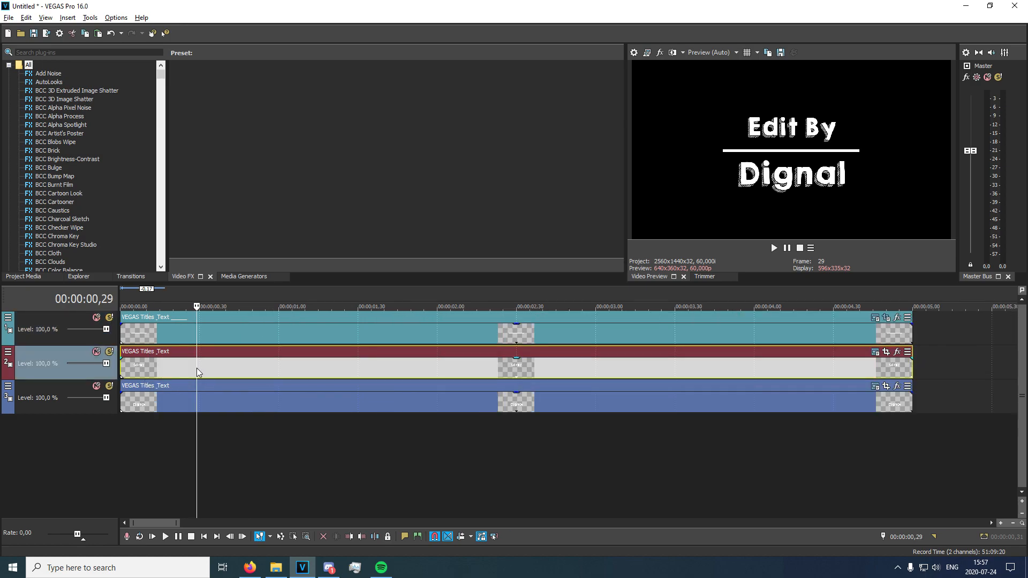
pyautogui.press('s')
pyautogui.click(199, 397)
pyautogui.press('s')
pyautogui.click(184, 406)
pyautogui.keyDown('ctrl'); pyautogui.click(181, 370); pyautogui.keyUp('ctrl')
pyautogui.press('Delete')
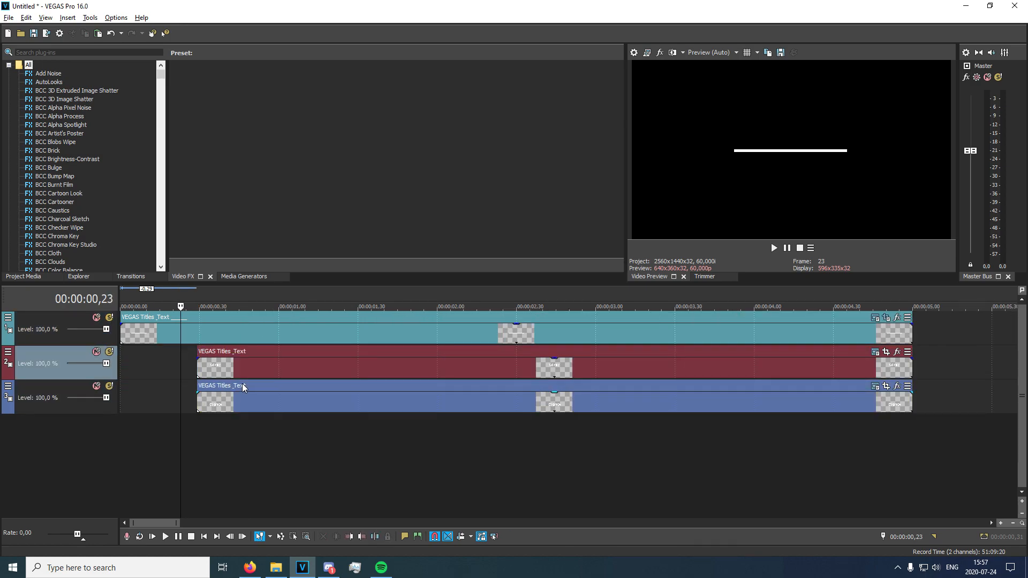
# Enable the mask in the Dignal event's Pan/Crop and fit a rectangular mask tightly around the text.
pyautogui.scroll(-3, 237, 430)
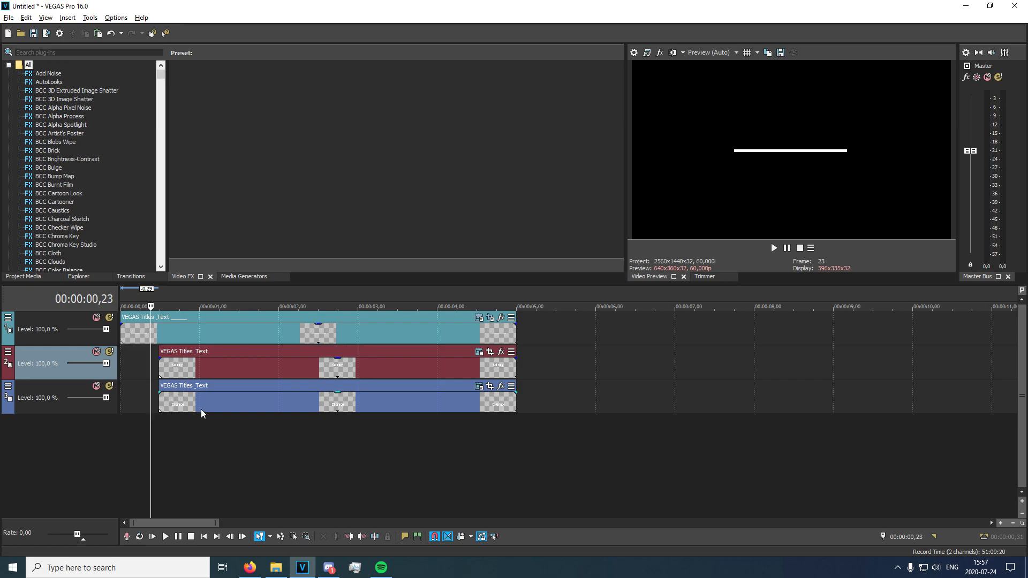
pyautogui.click(163, 367)
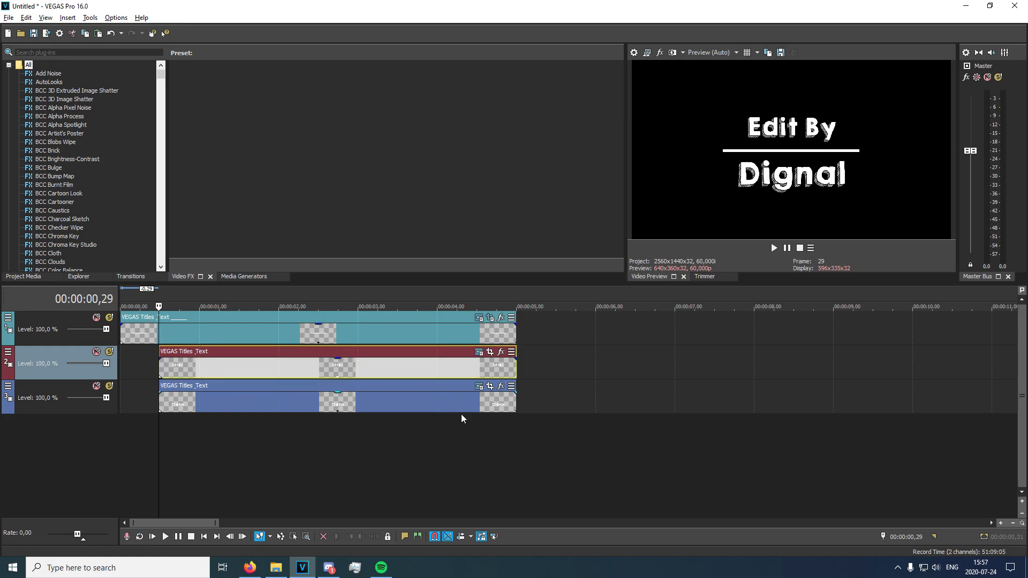
pyautogui.click(490, 387)
pyautogui.click(39, 416)
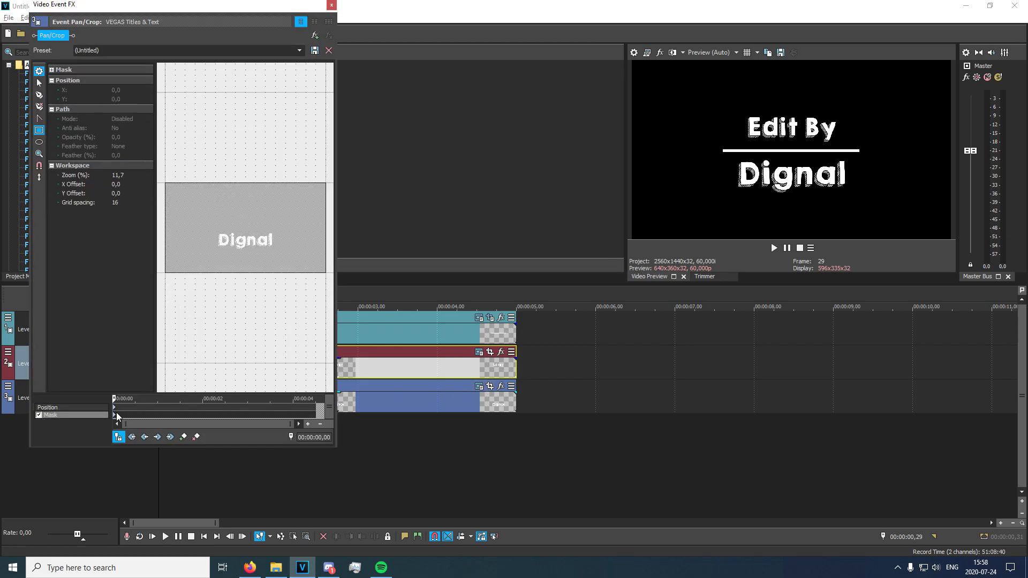
pyautogui.scroll(5, 201, 266)
pyautogui.moveTo(169, 239); pyautogui.dragTo(319, 286)
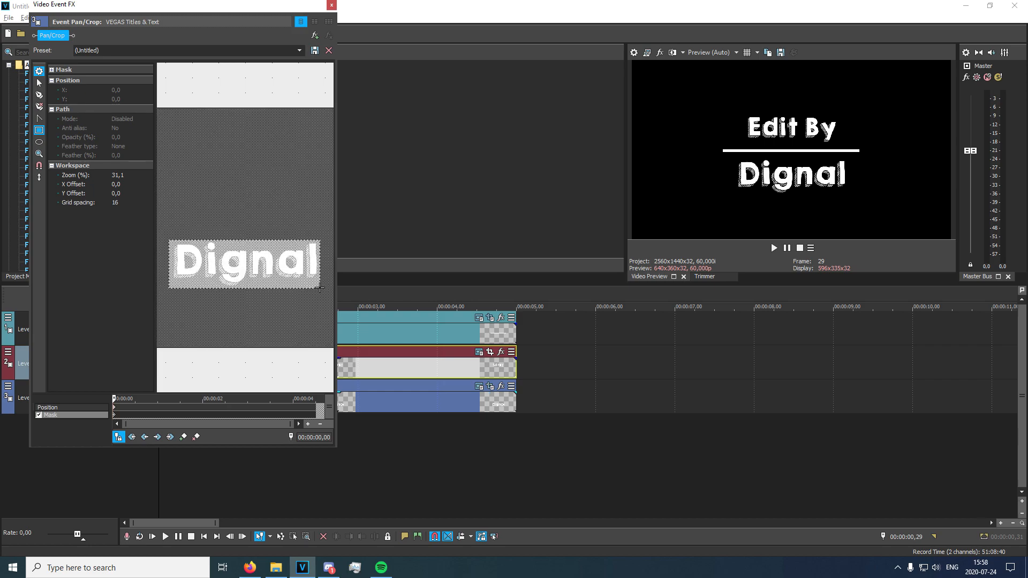
pyautogui.click(185, 261)
pyautogui.moveTo(168, 263); pyautogui.dragTo(173, 263)
pyautogui.moveTo(247, 239); pyautogui.dragTo(246, 239)
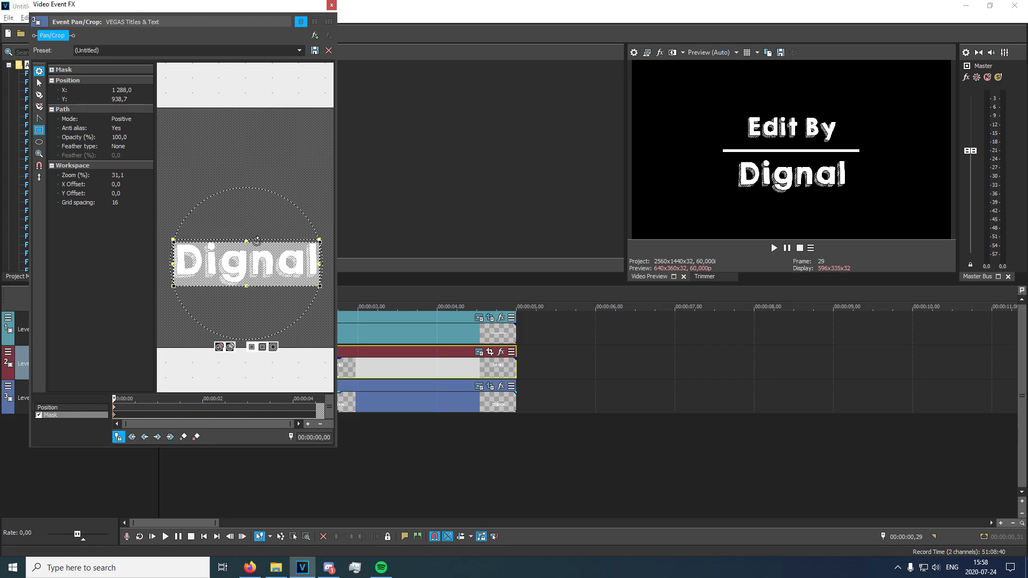
pyautogui.moveTo(319, 264); pyautogui.dragTo(318, 263)
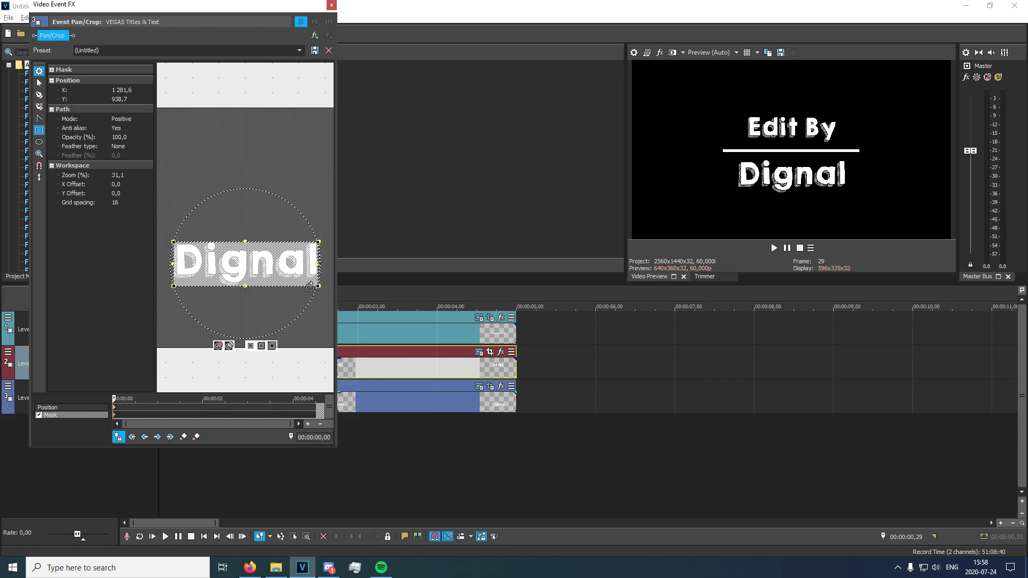
# Move the rectangular mask straight down, just below the Dignal text, at the event's 00:00:00,00.
pyautogui.click(129, 419)
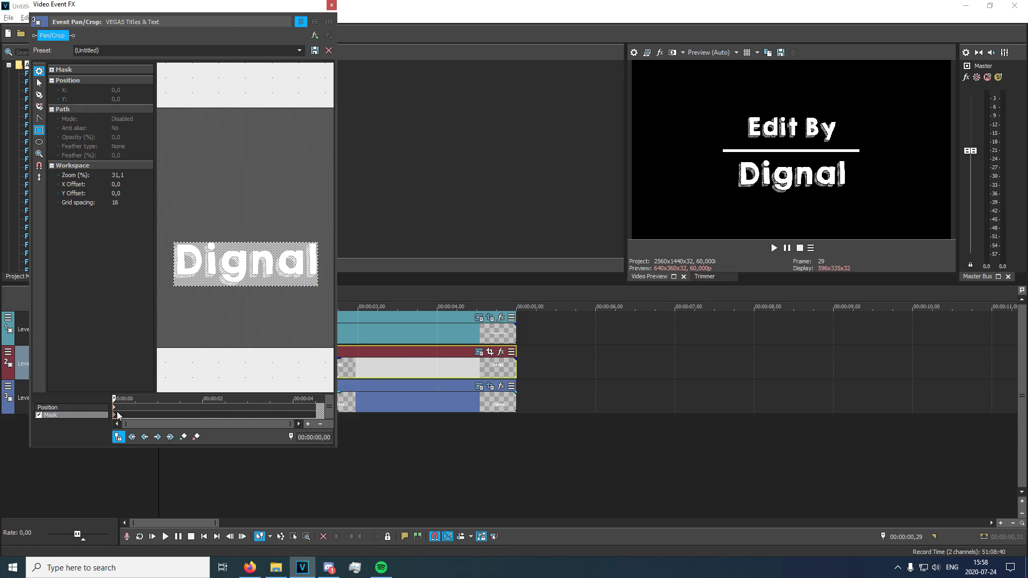
pyautogui.scroll(-3, 193, 327)
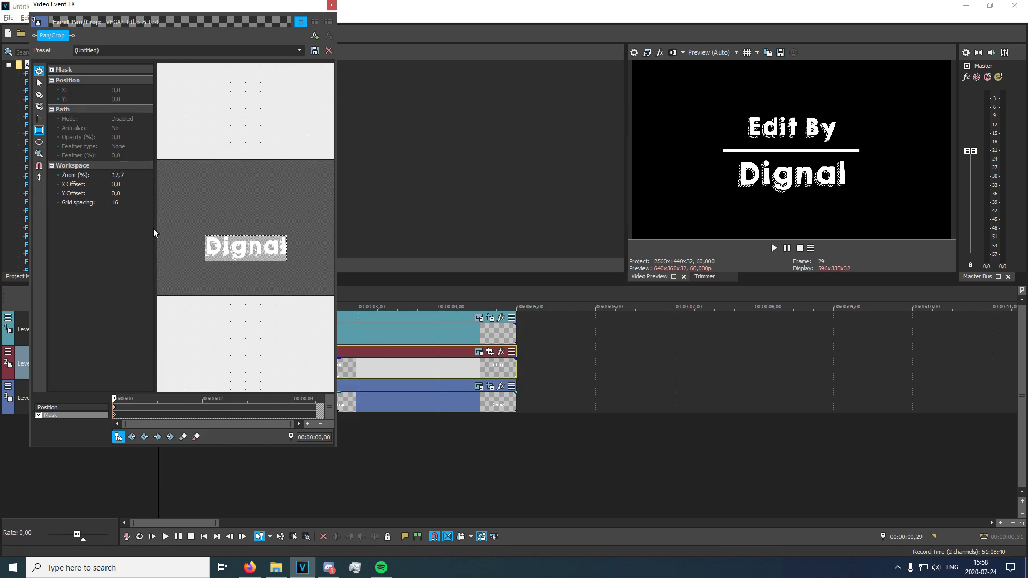
pyautogui.moveTo(225, 240); pyautogui.dragTo(241, 275)
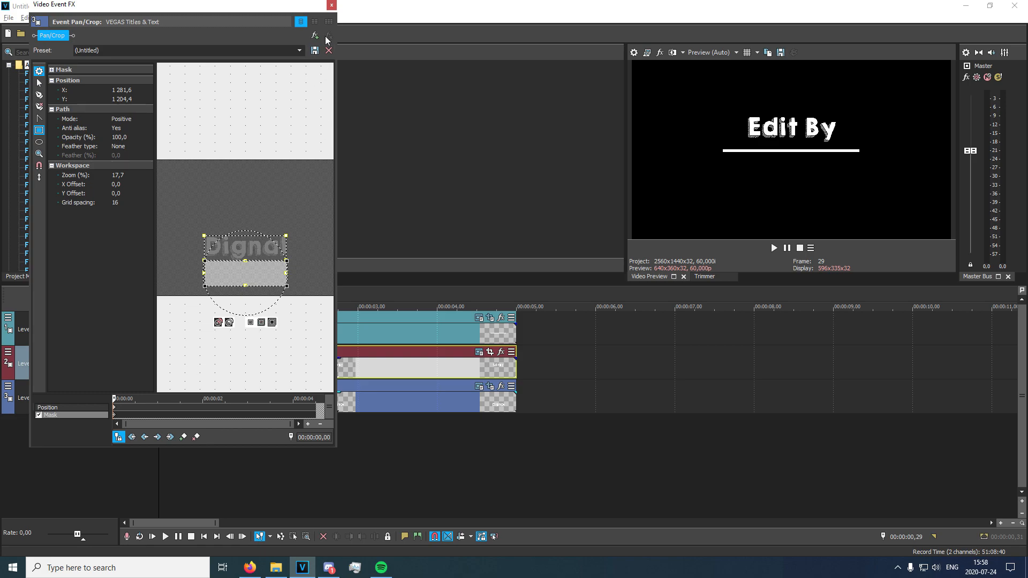
pyautogui.click(332, 6)
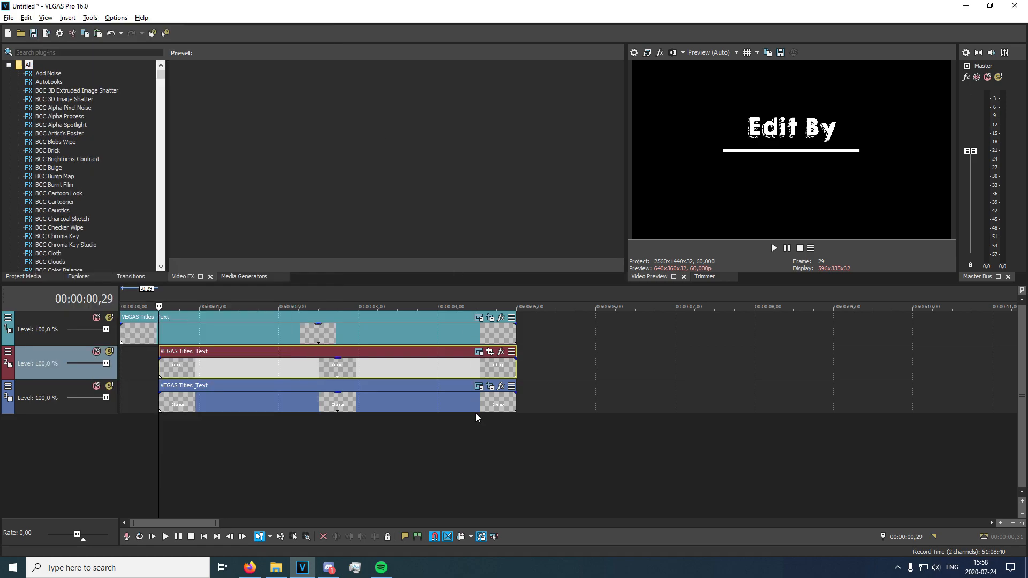
# Enable the mask in the Edit By event's Pan/Crop, fit a rectangle tightly around the text, and move it straight up just above the text.
pyautogui.click(489, 351)
pyautogui.click(38, 414)
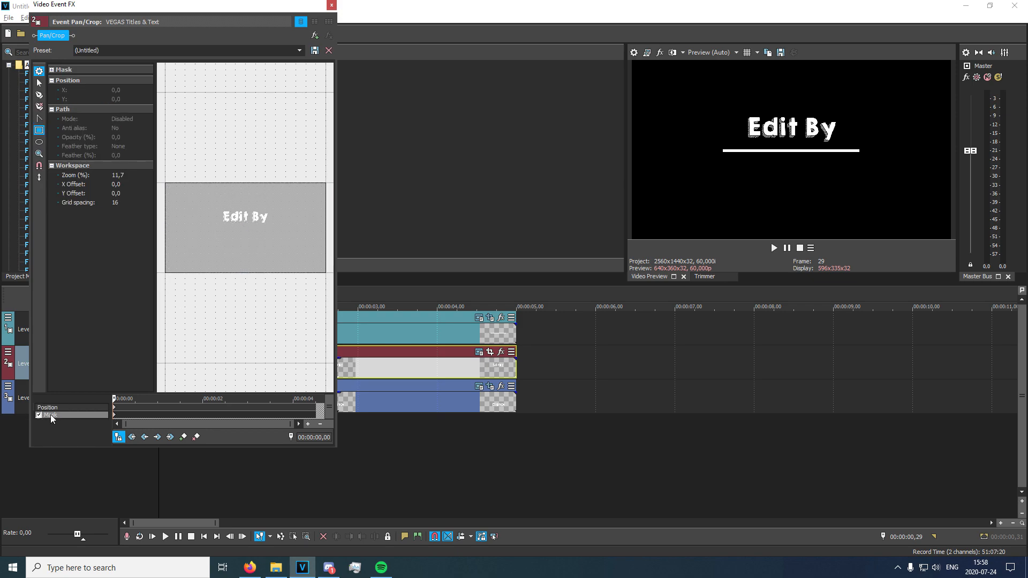
pyautogui.scroll(4, 239, 271)
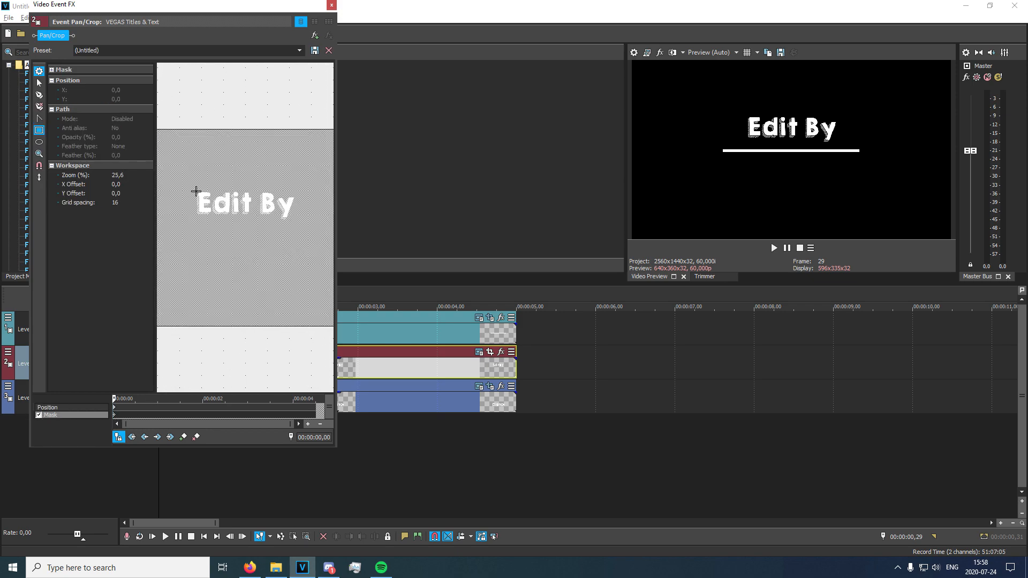
pyautogui.moveTo(196, 191); pyautogui.dragTo(293, 220)
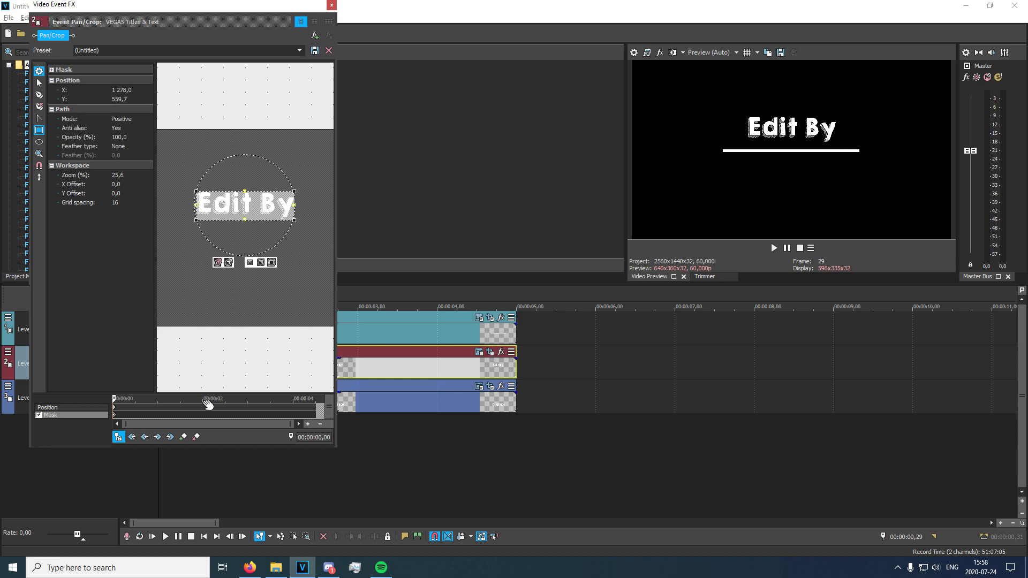
pyautogui.moveTo(255, 191); pyautogui.dragTo(253, 174)
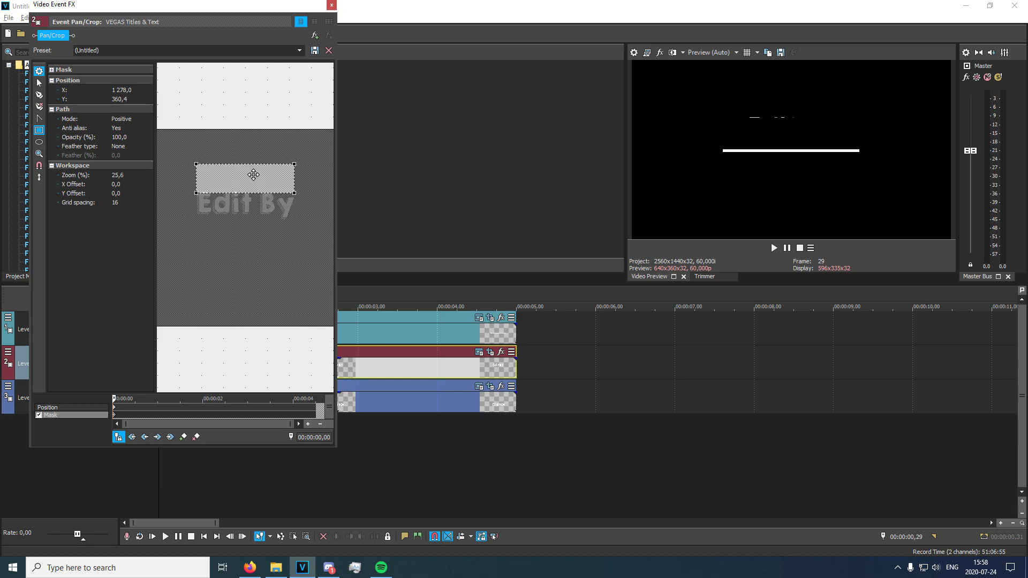
pyautogui.click(332, 5)
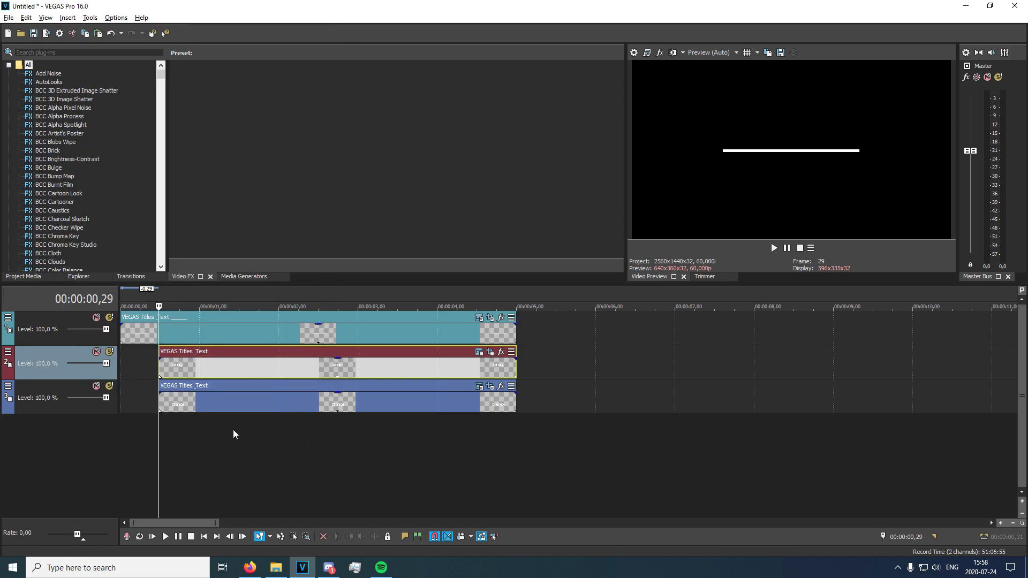
# Play back the title from the start and place the playhead at 00:00:00,29, where the text events begin.
pyautogui.click(122, 433)
pyautogui.press('space')
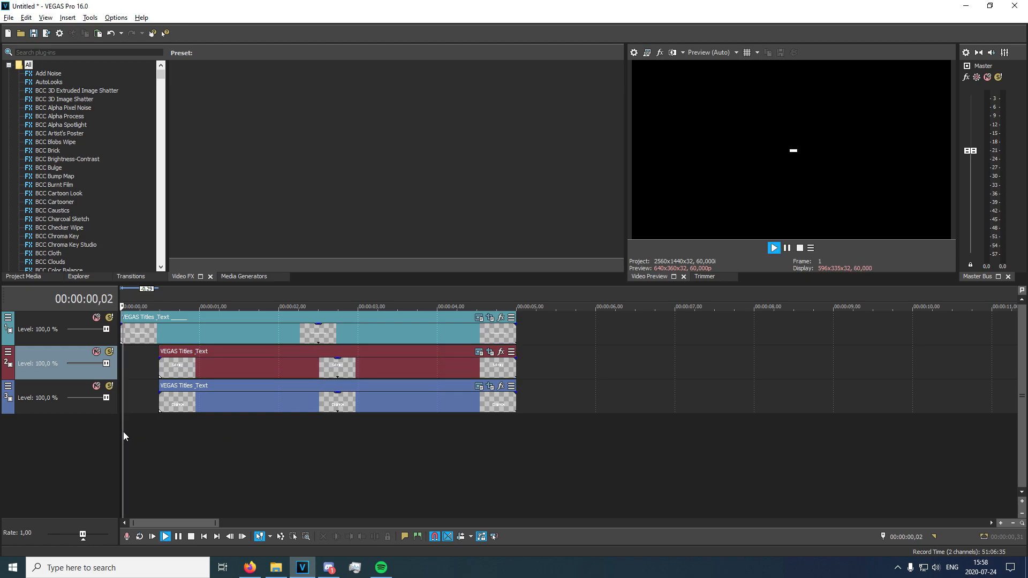
pyautogui.press('space')
pyautogui.press('space')
pyautogui.press('space')
pyautogui.click(158, 420)
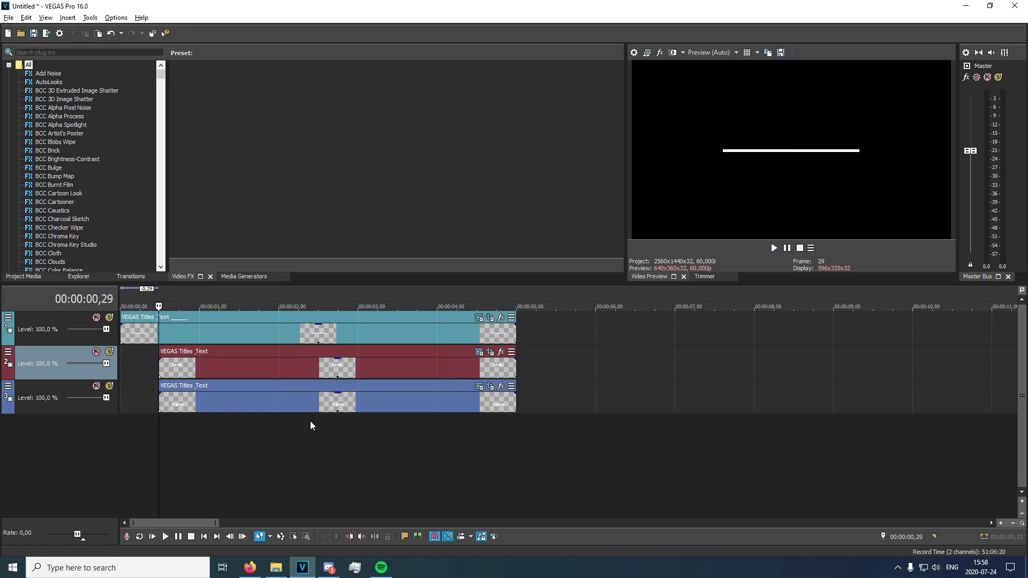
# In the Dignal event's Pan/Crop, move the rectangular mask up over the text at 00:00:00,30, creating the reveal's end keyframe.
pyautogui.click(490, 389)
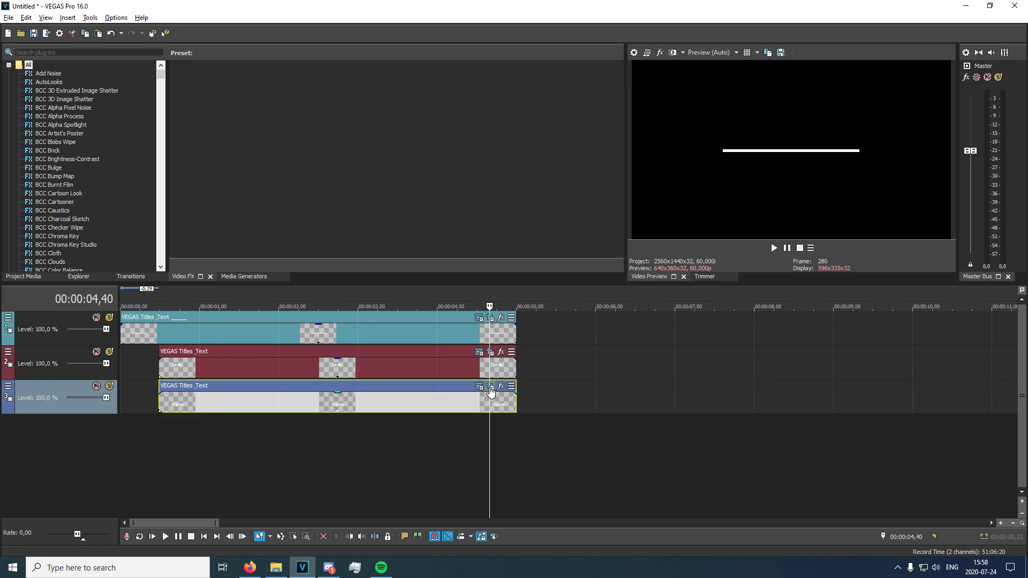
pyautogui.click(145, 514)
pyautogui.click(185, 497)
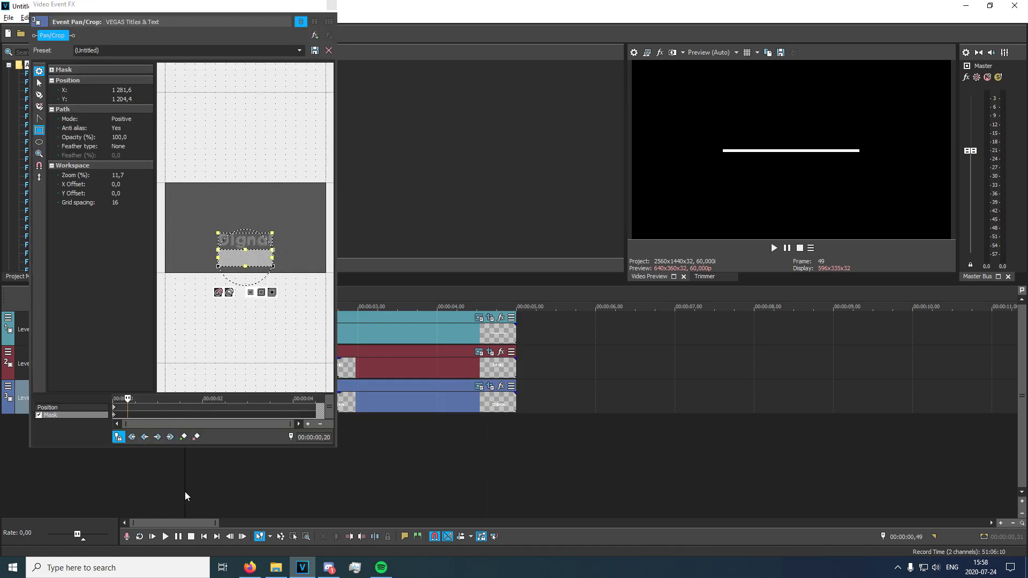
pyautogui.moveTo(239, 23); pyautogui.dragTo(657, 56)
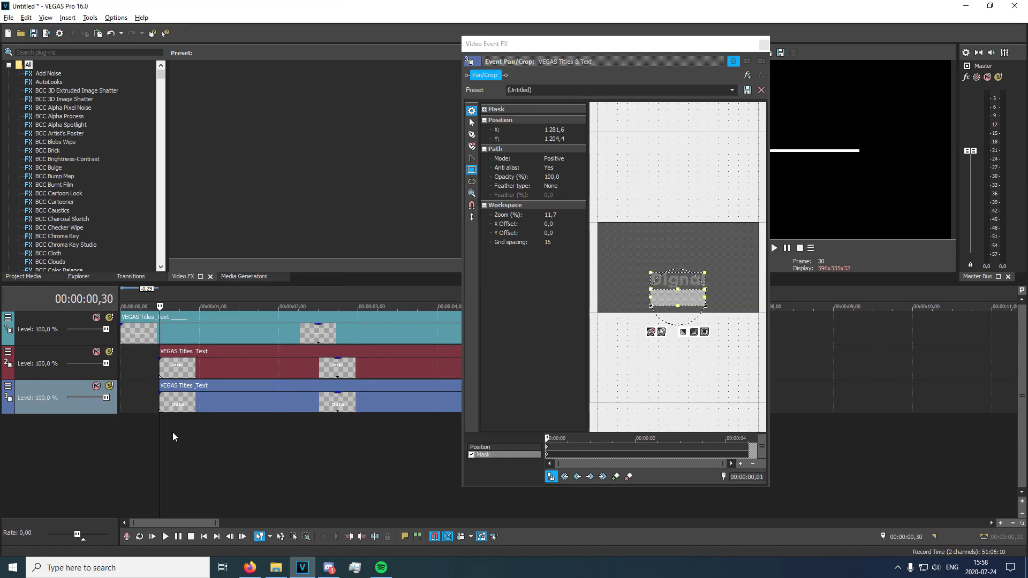
pyautogui.click(559, 458)
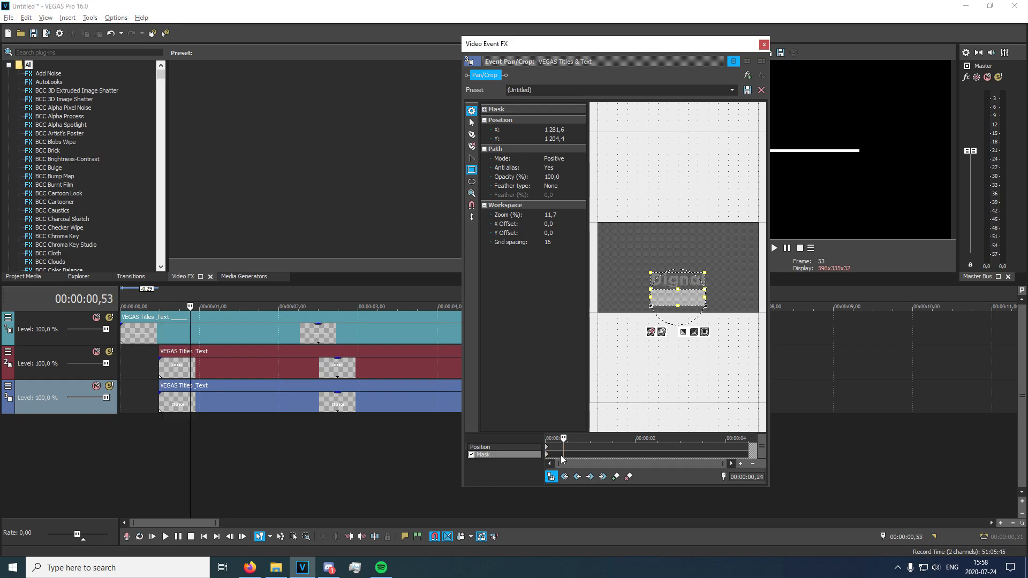
pyautogui.moveTo(681, 297); pyautogui.dragTo(674, 281)
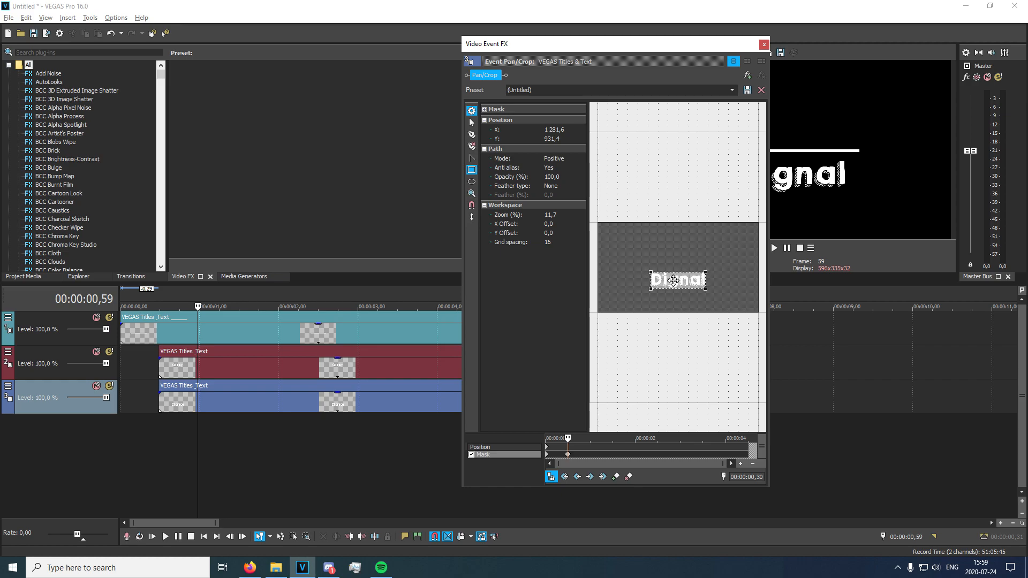
pyautogui.click(764, 44)
# In the Edit By event's Pan/Crop, move the rectangular mask down over the text at 00:00:00,30 as the end keyframe.
pyautogui.click(490, 352)
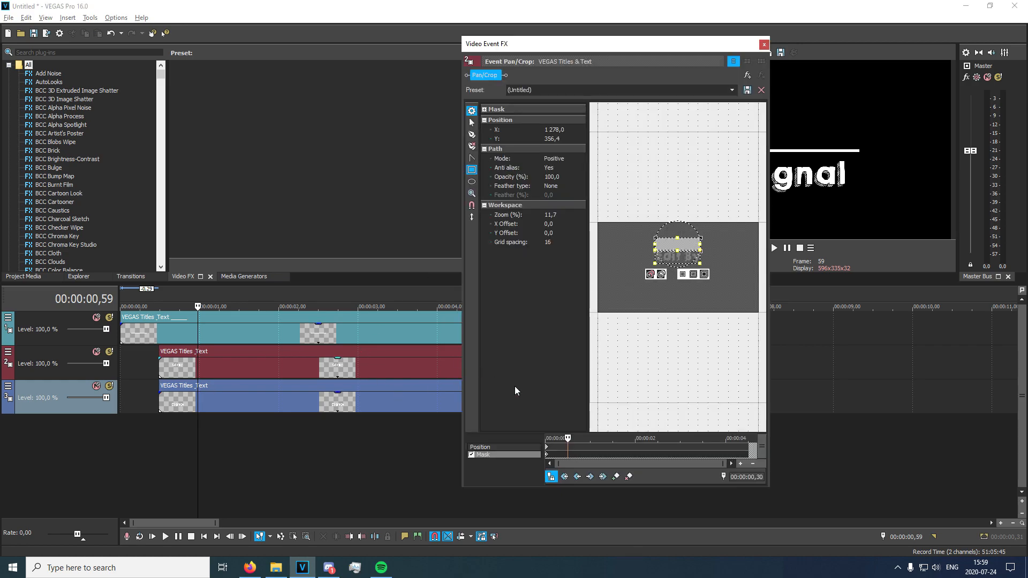
pyautogui.moveTo(676, 242); pyautogui.dragTo(676, 255)
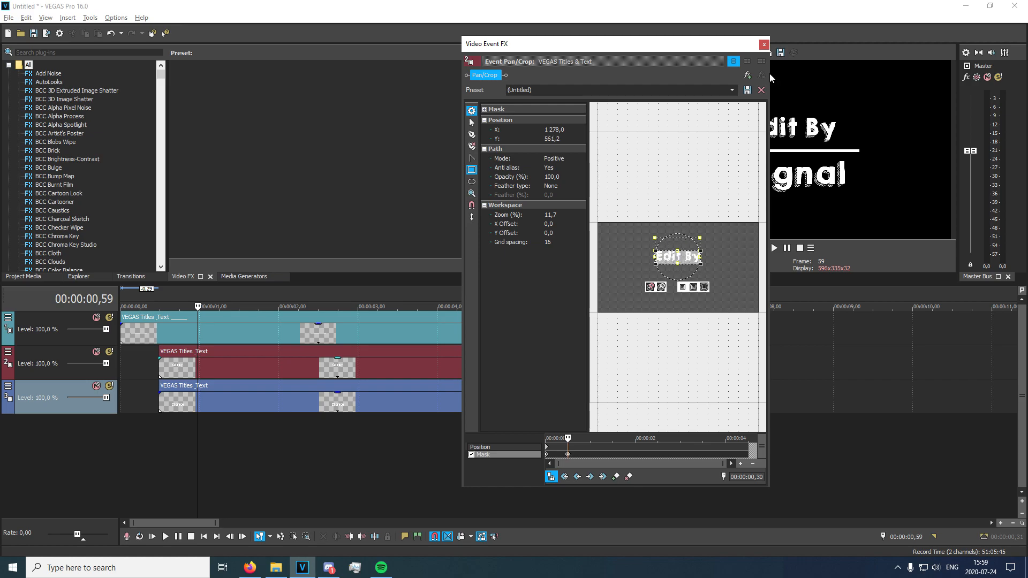
pyautogui.click(764, 45)
# Play back the intro from the start and check the mask reveal of both texts between its start and end frames.
pyautogui.click(121, 435)
pyautogui.press('space')
pyautogui.press('space')
pyautogui.press('space')
pyautogui.press('space')
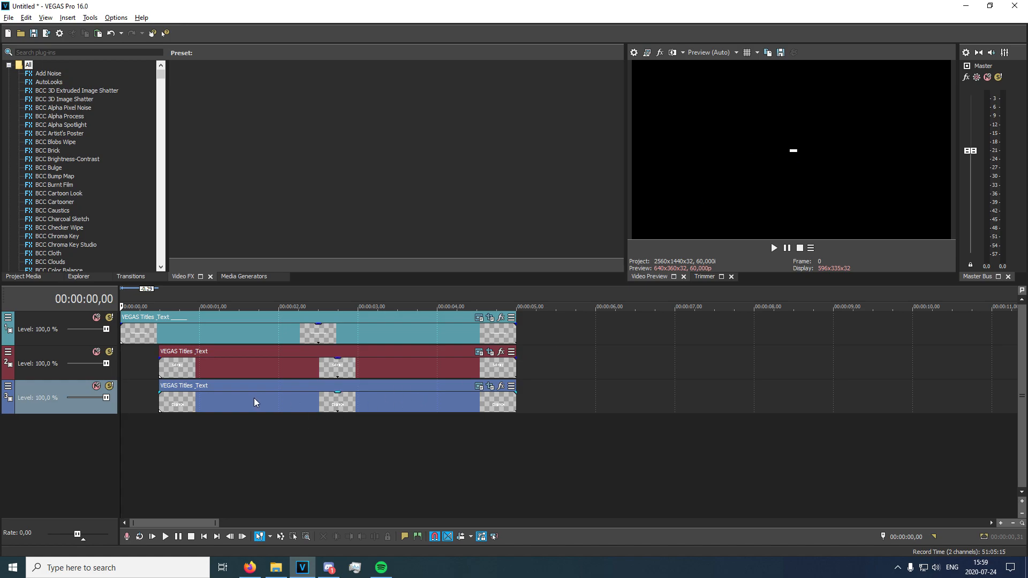
pyautogui.press('space')
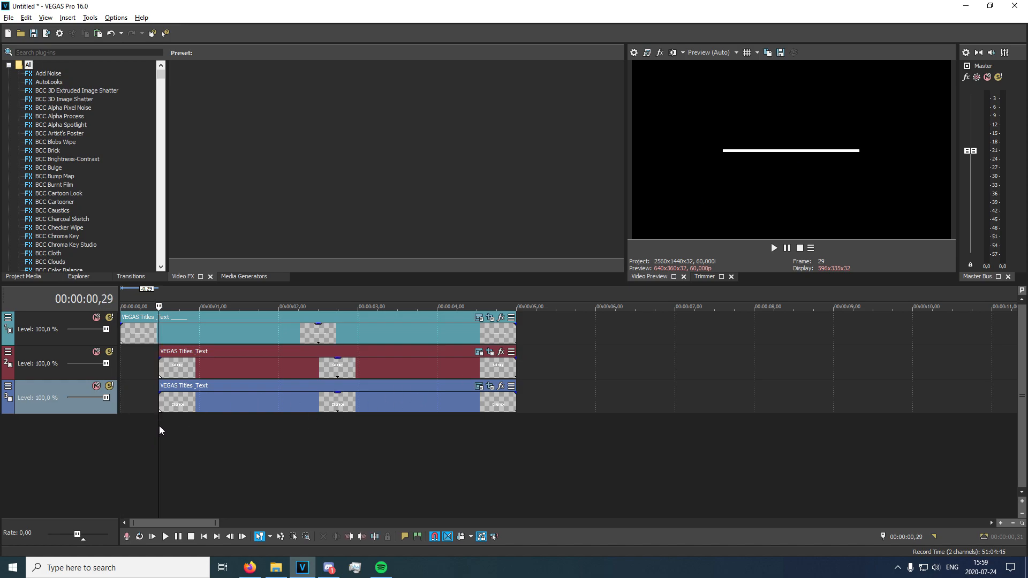
pyautogui.press('Return')
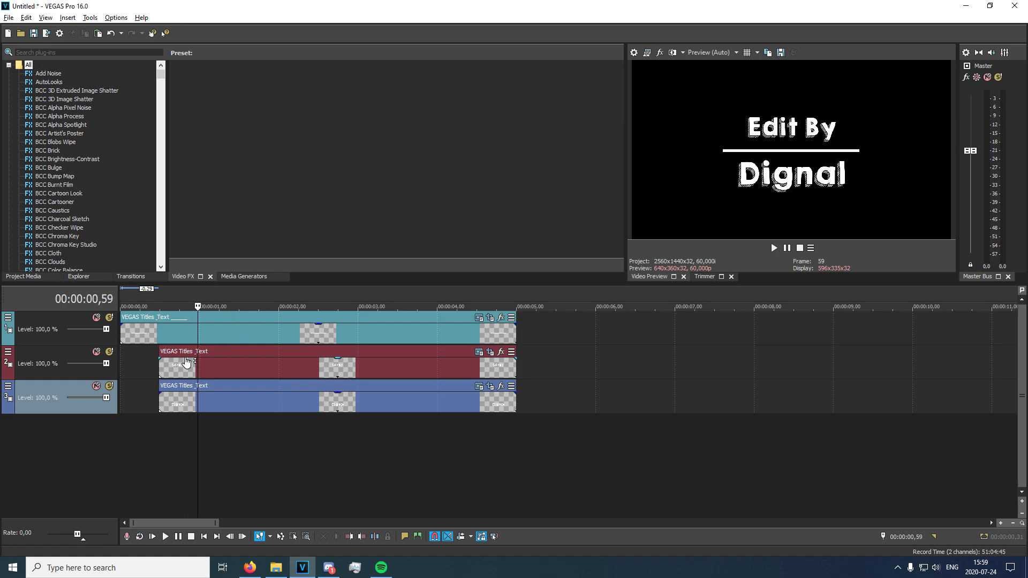
pyautogui.click(186, 410)
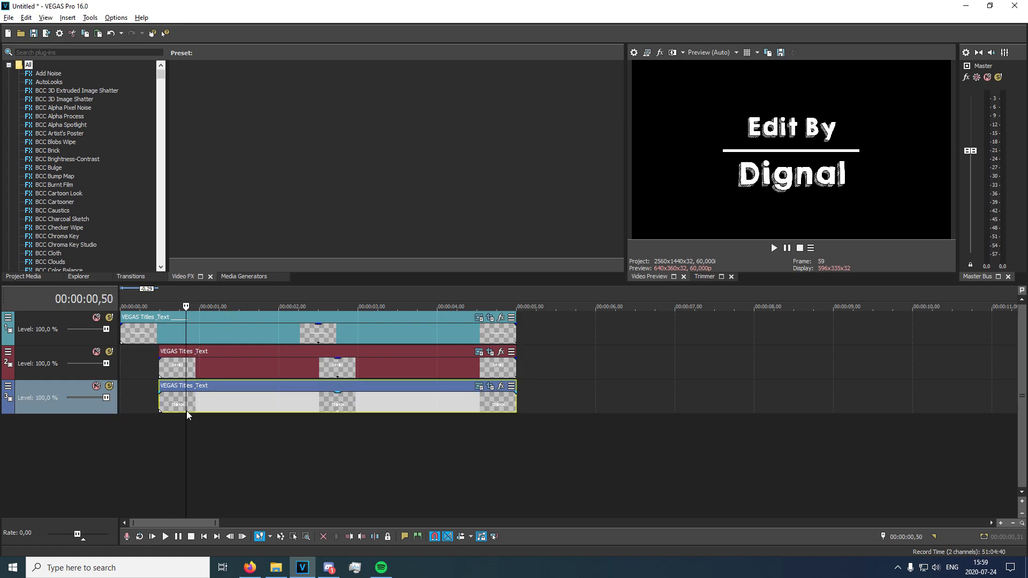
pyautogui.rightClick(78, 406)
pyautogui.click(38, 396)
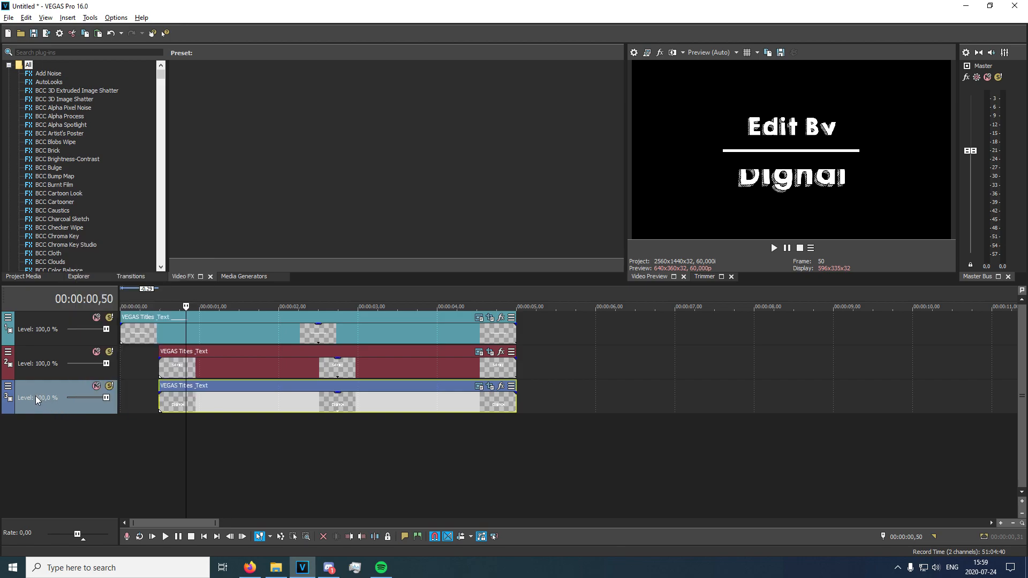
pyautogui.click(7, 388)
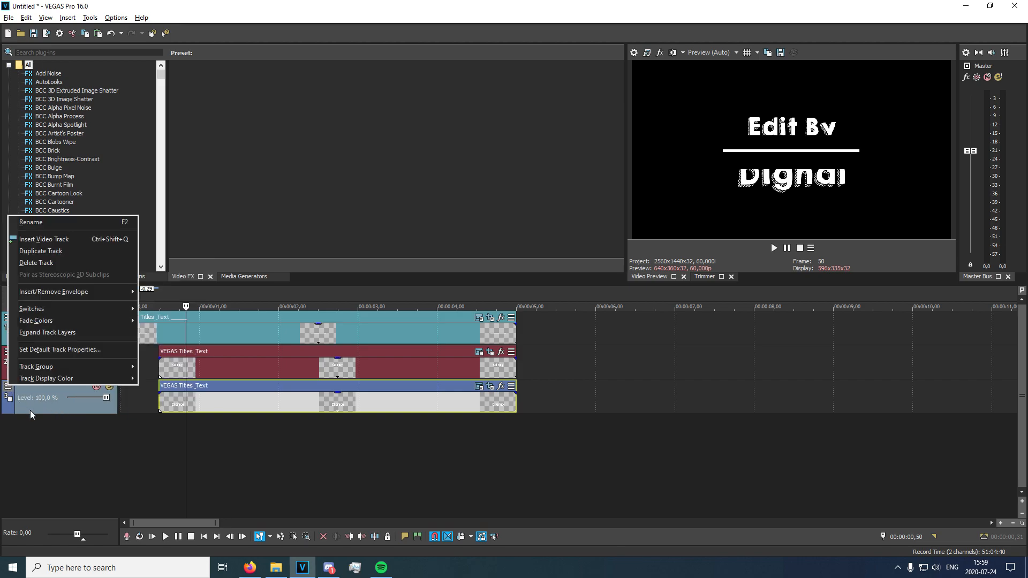
pyautogui.click(45, 415)
pyautogui.rightClick(64, 388)
pyautogui.click(64, 389)
pyautogui.doubleClick(66, 389)
pyautogui.click(111, 395)
pyautogui.click(8, 387)
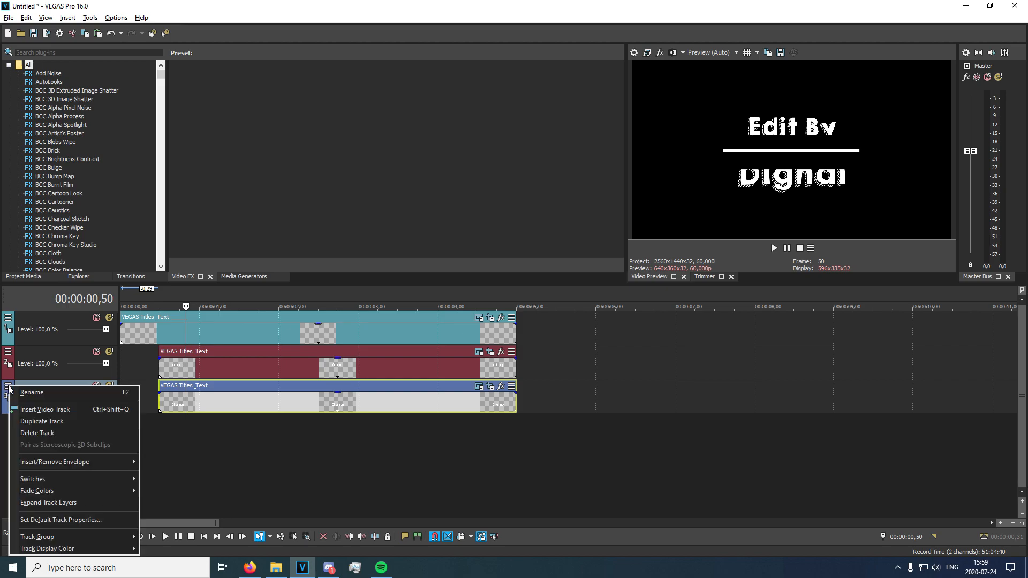
pyautogui.click(34, 388)
pyautogui.rightClick(35, 387)
pyautogui.rightClick(33, 397)
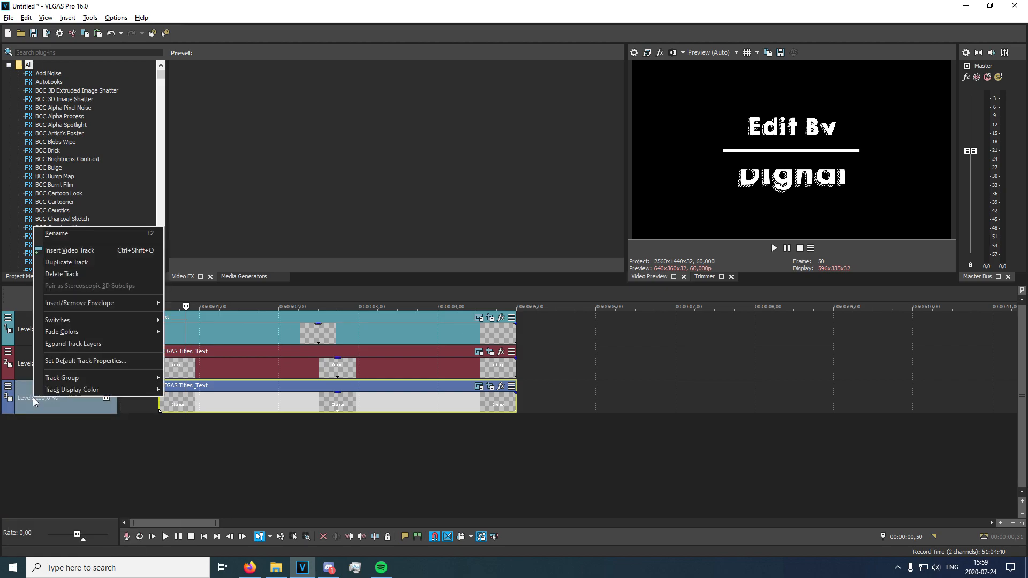
pyautogui.click(39, 402)
pyautogui.rightClick(87, 409)
pyautogui.click(115, 435)
pyautogui.rightClick(139, 403)
pyautogui.click(140, 405)
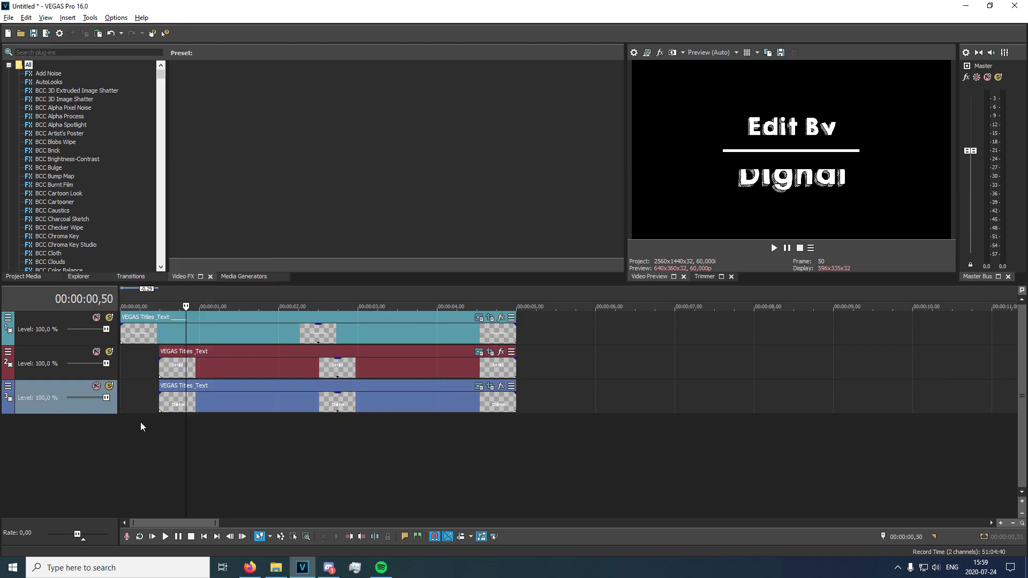
pyautogui.rightClick(178, 403)
pyautogui.rightClick(20, 387)
pyautogui.rightClick(7, 387)
# Open Track Motion for the Dignal track and move the frame straight up to a Y of about 308 at 00:00:00,30.
pyautogui.click(8, 387)
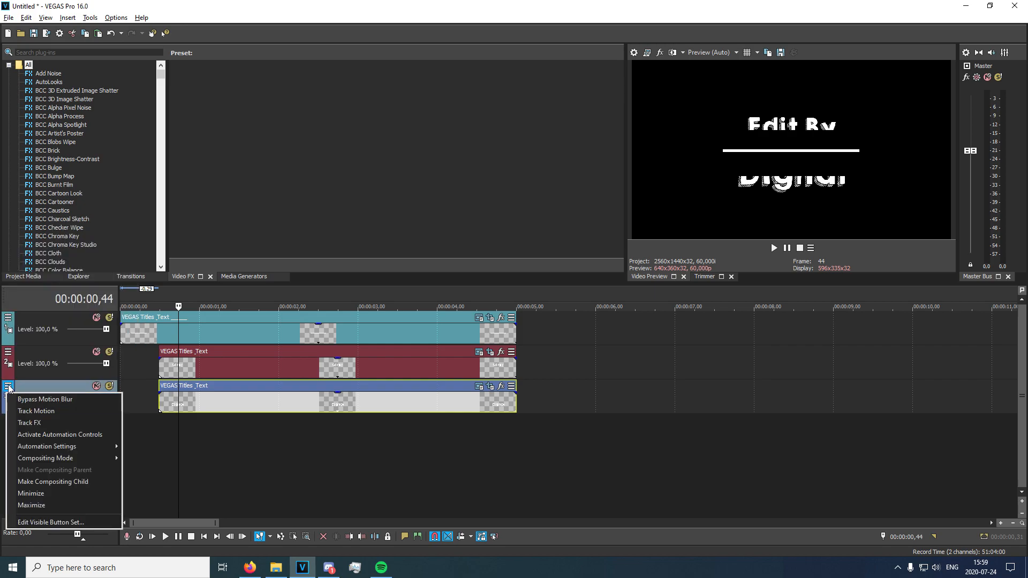
pyautogui.click(26, 411)
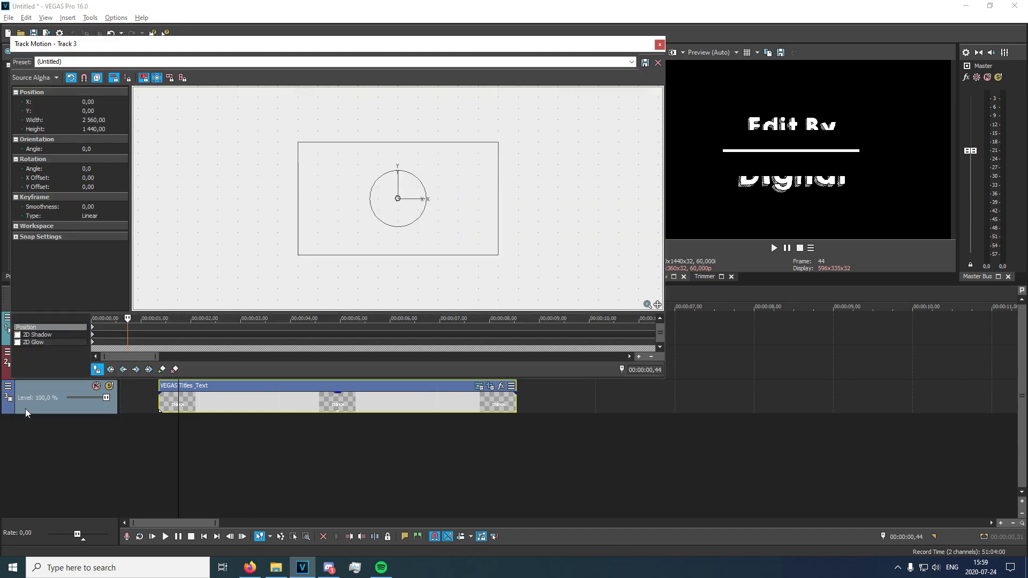
pyautogui.click(160, 426)
pyautogui.press('Left')
pyautogui.press('Left')
pyautogui.press('Left')
pyautogui.press('Right')
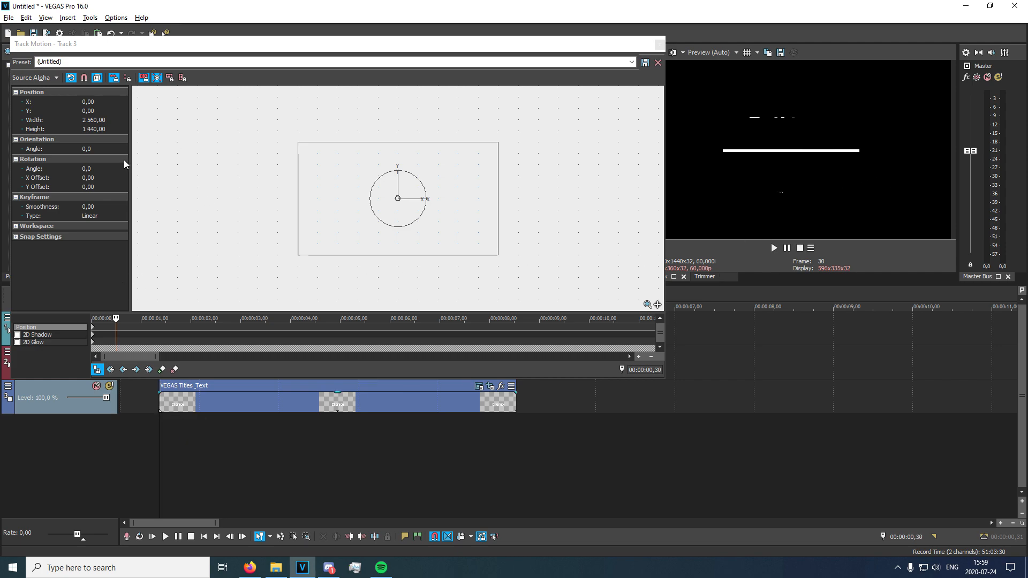
pyautogui.click(114, 79)
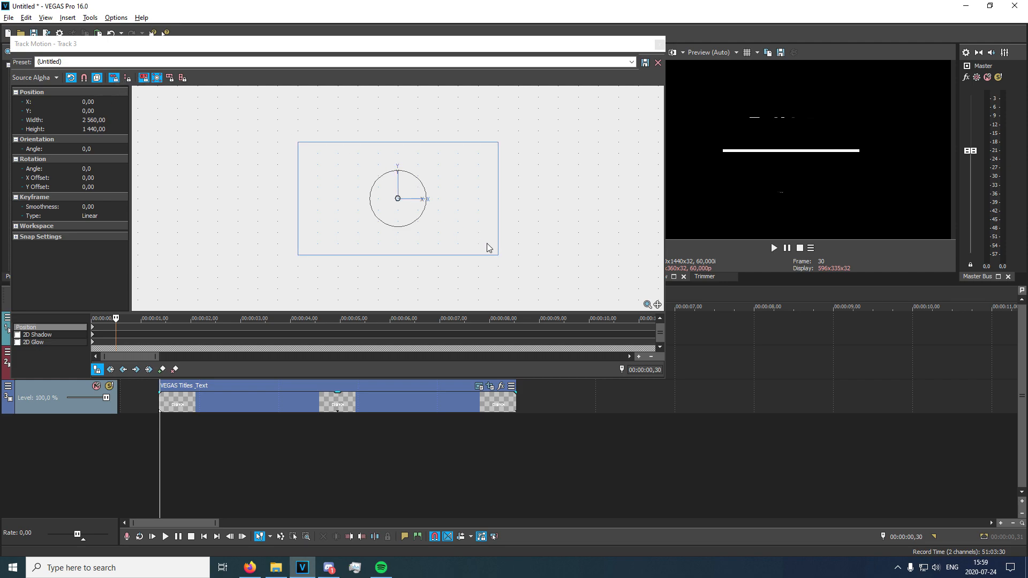
pyautogui.moveTo(449, 217); pyautogui.dragTo(448, 196)
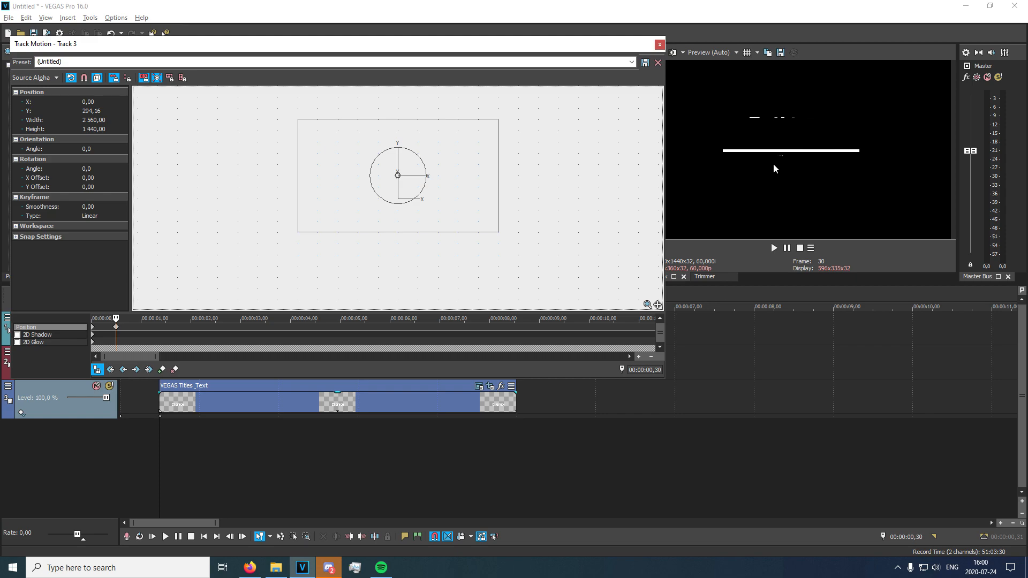
pyautogui.moveTo(488, 180); pyautogui.dragTo(486, 179)
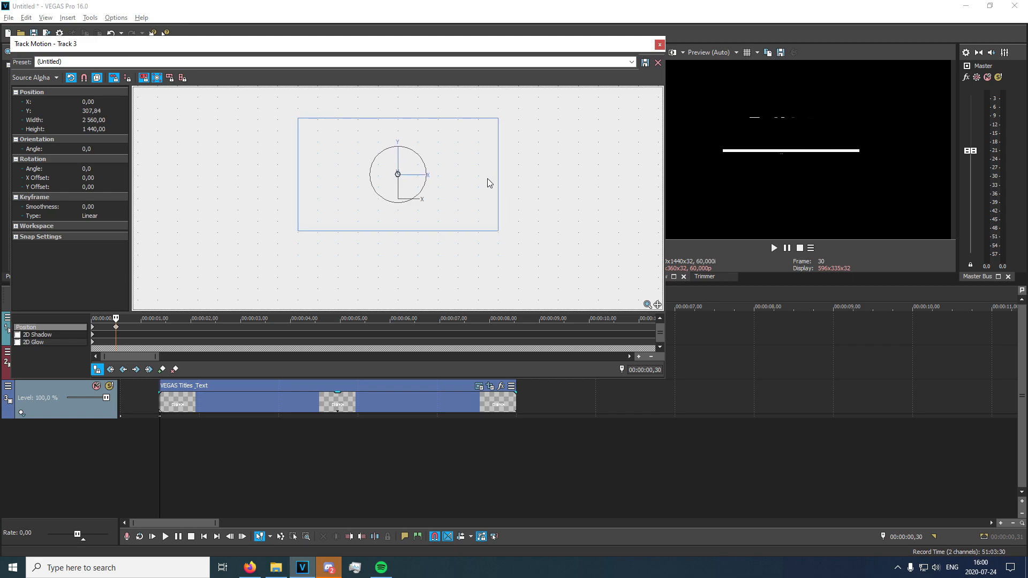
# Add a Track Motion keyframe at 00:00:01,00 by moving the frame down to a Y of about 41, placing Dignal below the line.
pyautogui.click(117, 327)
pyautogui.press('space')
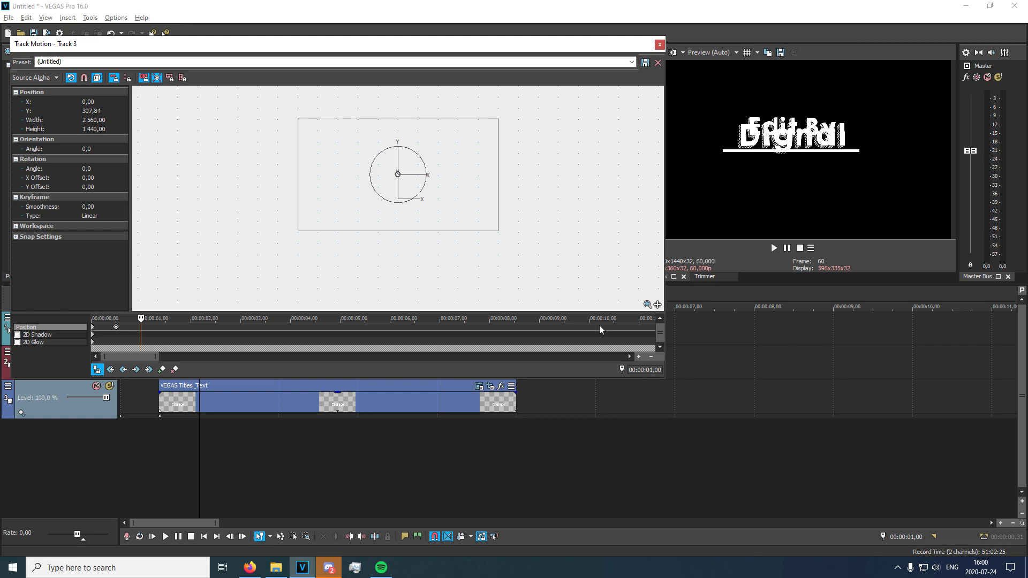
pyautogui.moveTo(445, 192); pyautogui.dragTo(445, 212)
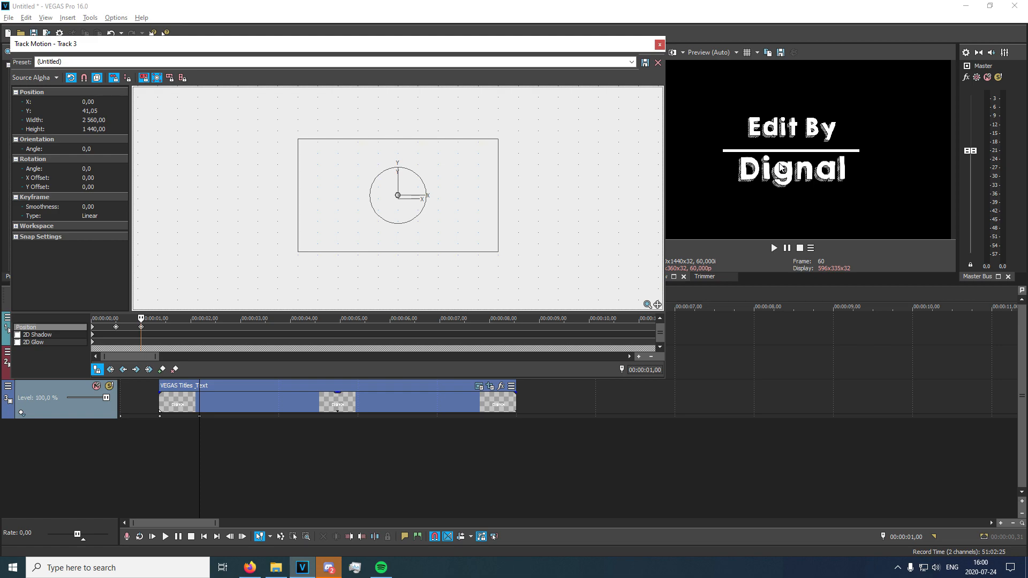
# Close Track Motion and play back the Dignal text sliding down from the line.
pyautogui.click(660, 44)
pyautogui.click(156, 431)
pyautogui.press('space')
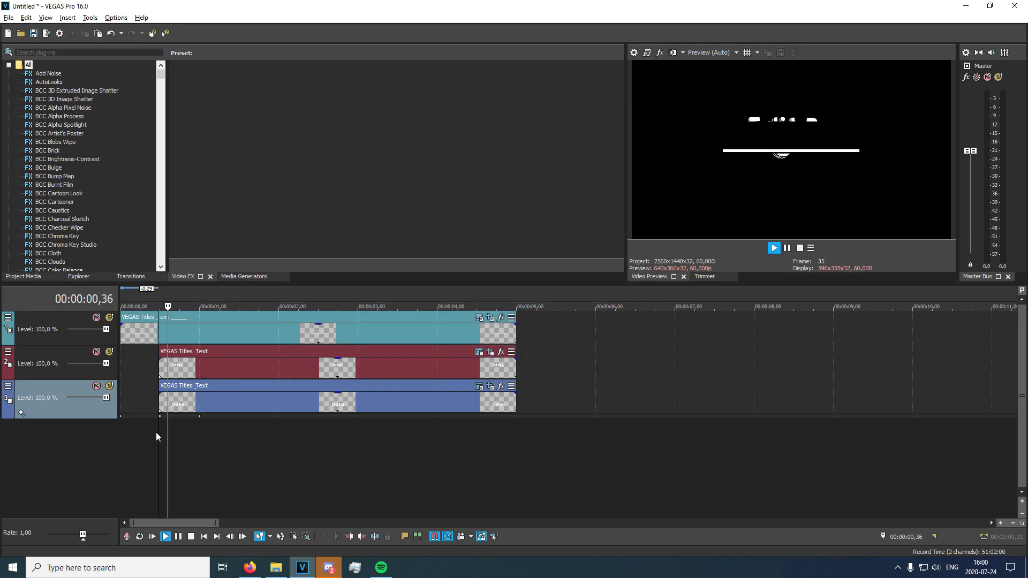
pyautogui.press('space')
pyautogui.press('space')
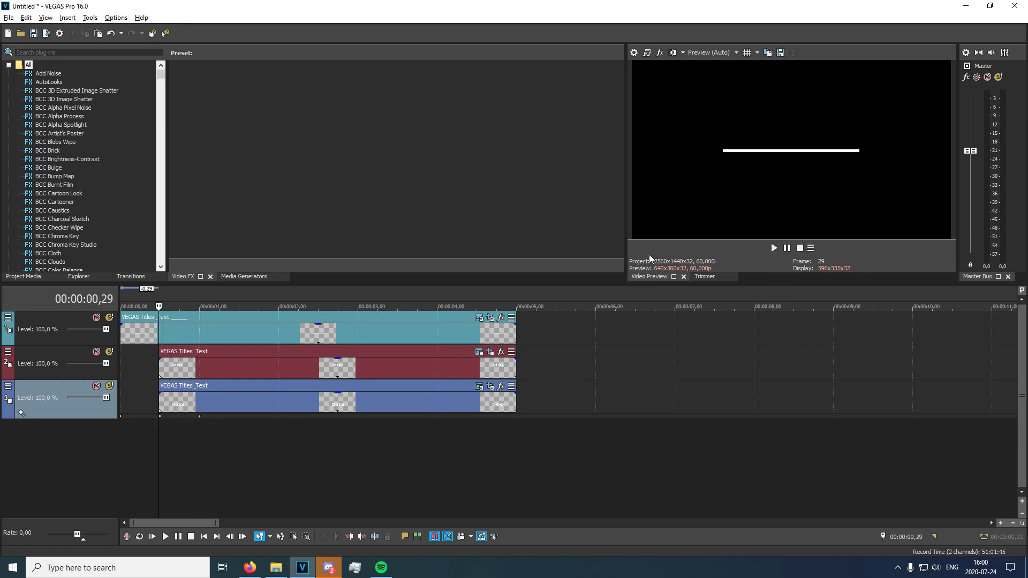
# Move the playhead to the Edit By event's end mask keyframe using its Pan/Crop timeline.
pyautogui.click(489, 353)
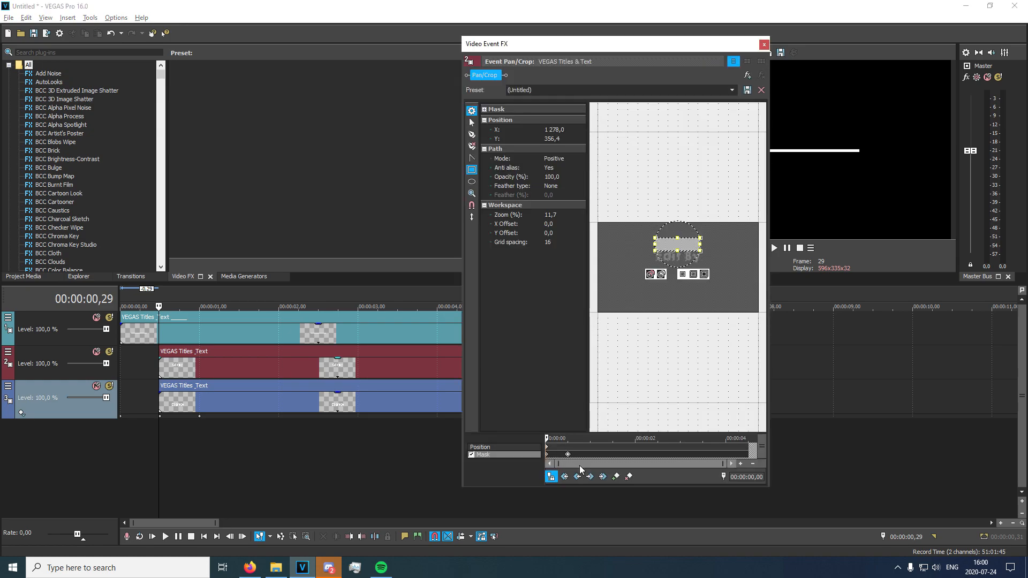
pyautogui.click(567, 455)
pyautogui.click(763, 44)
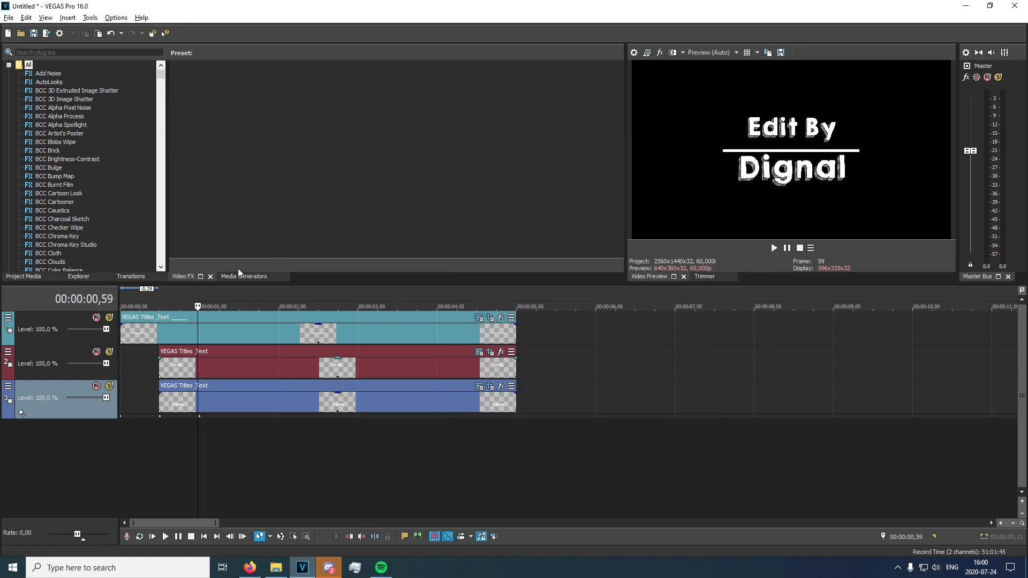
# Open Track Motion for the Edit By track and move the frame straight down to a Y of about -239 at 00:00:00,30.
pyautogui.rightClick(23, 349)
pyautogui.click(34, 374)
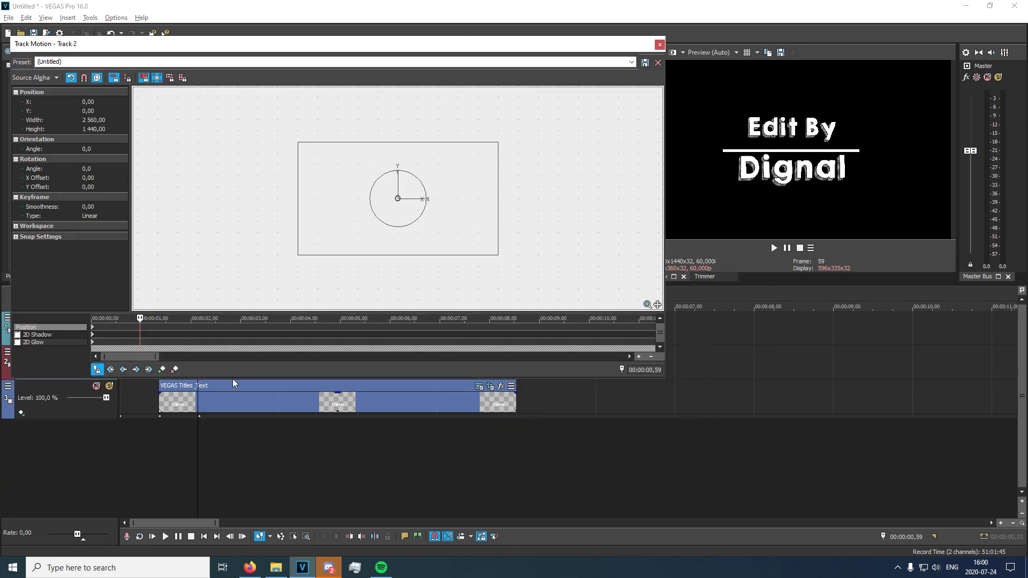
pyautogui.click(117, 326)
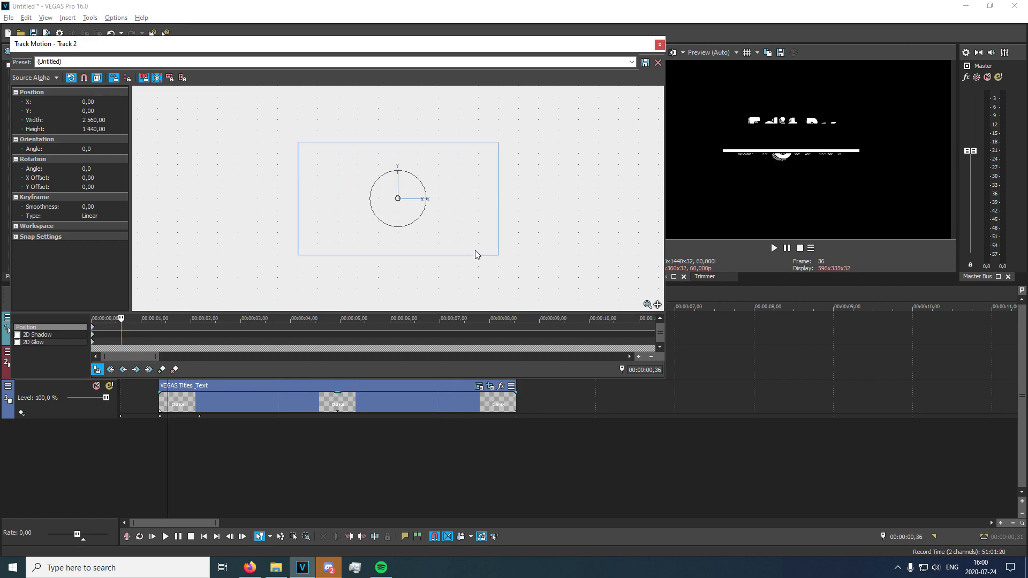
pyautogui.press('Left')
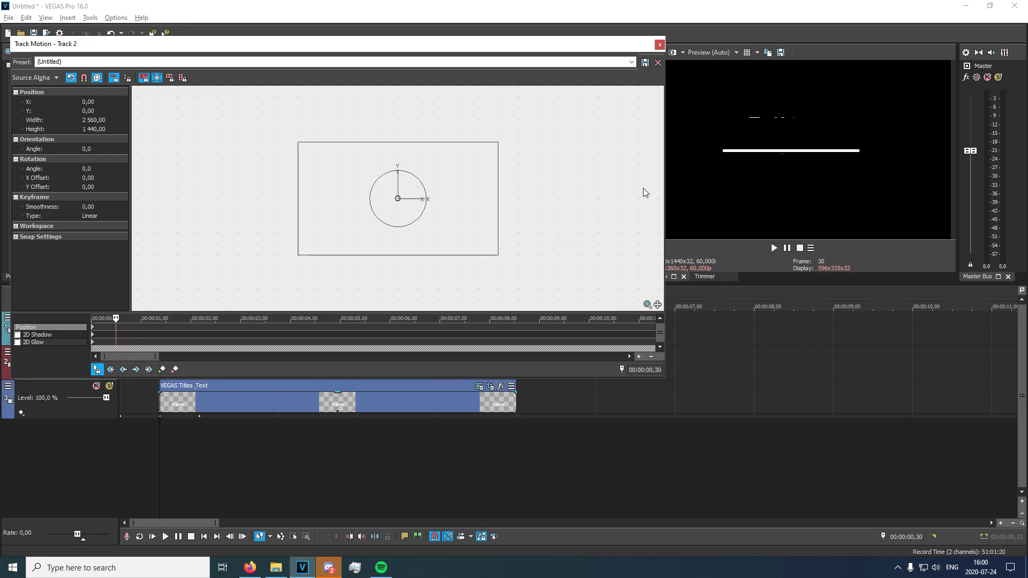
pyautogui.moveTo(474, 191); pyautogui.dragTo(472, 210)
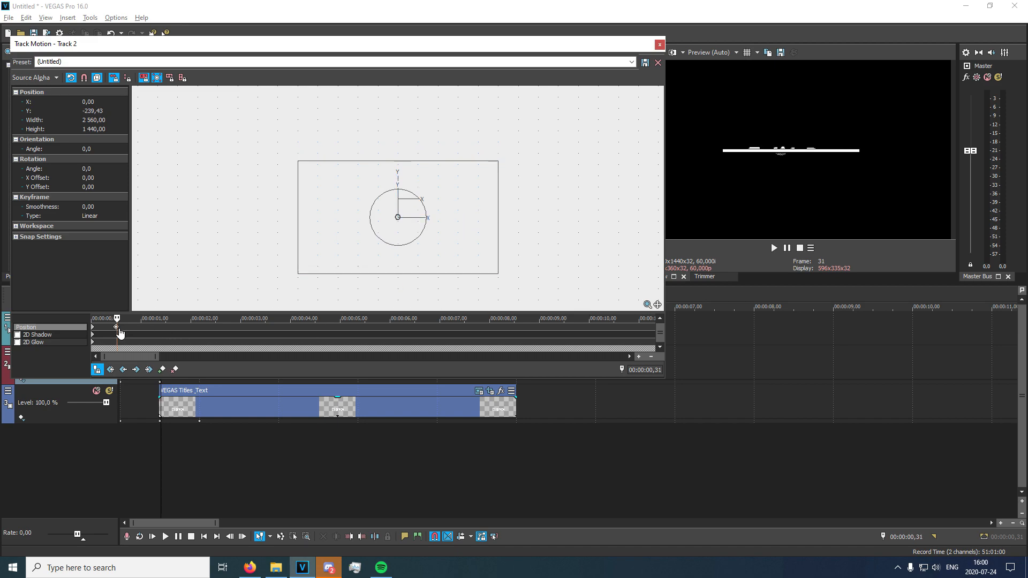
# Add a Track Motion keyframe at 00:00:01,00 by moving the frame up to a Y of about -27, then close Track Motion.
pyautogui.click(166, 329)
pyautogui.press('Left')
pyautogui.press('Left')
pyautogui.press('Left')
pyautogui.press('Left')
pyautogui.press('Left')
pyautogui.press('Left')
pyautogui.press('Left')
pyautogui.press('Left')
pyautogui.press('Left')
pyautogui.press('Left')
pyautogui.press('Left')
pyautogui.press('Left')
pyautogui.press('Left')
pyautogui.press('Left')
pyautogui.press('Left')
pyautogui.press('Left')
pyautogui.press('Left')
pyautogui.press('Left')
pyautogui.press('Left')
pyautogui.press('Left')
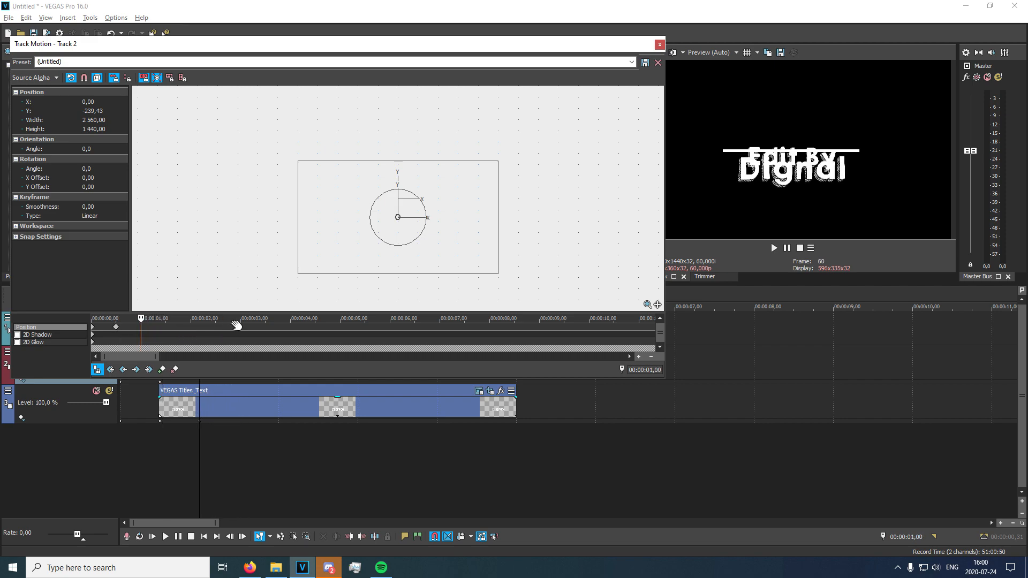
pyautogui.moveTo(452, 244); pyautogui.dragTo(452, 226)
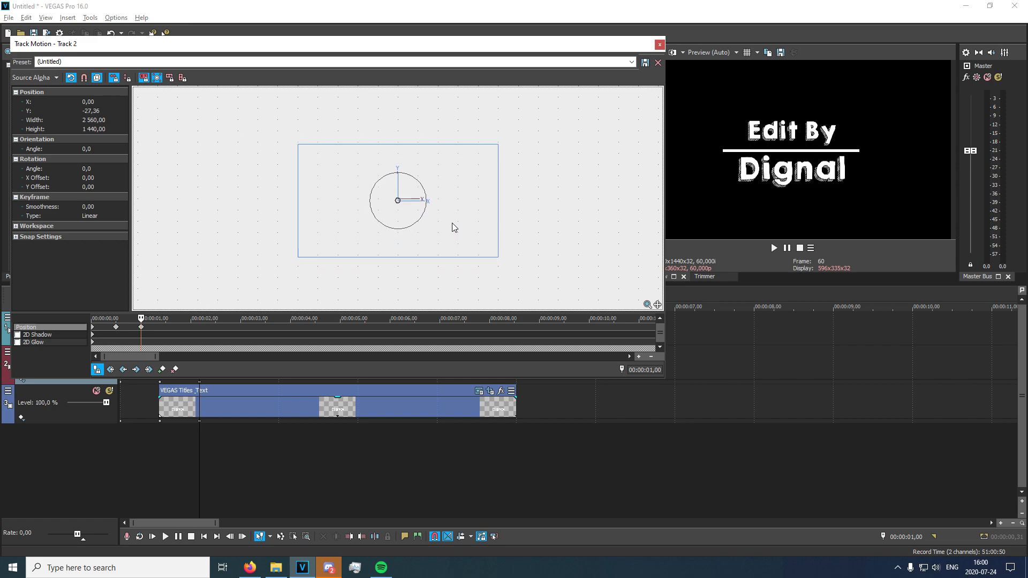
pyautogui.click(659, 44)
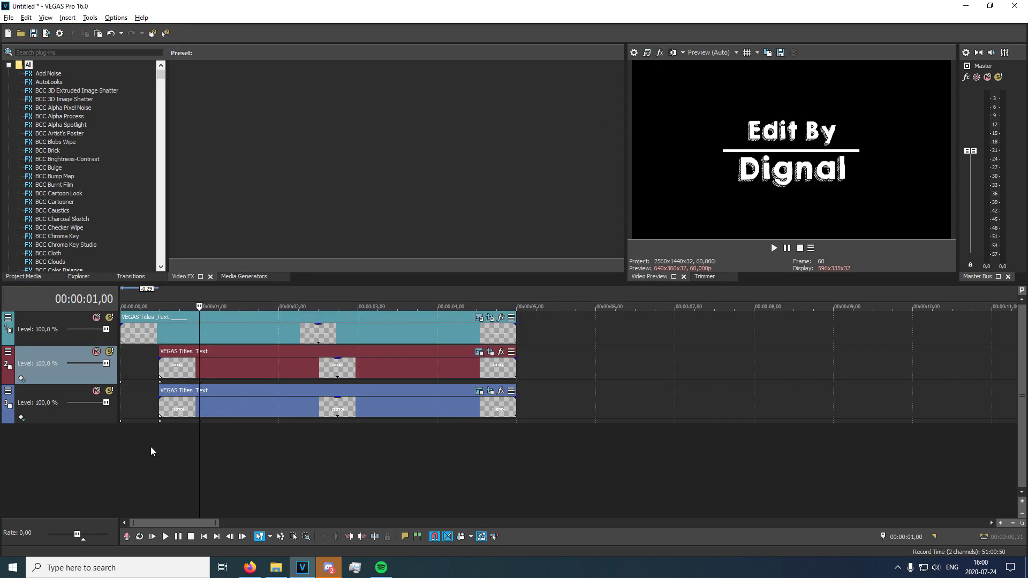
# Play back the intro from the start to check both text reveals around the line.
pyautogui.click(124, 435)
pyautogui.press('space')
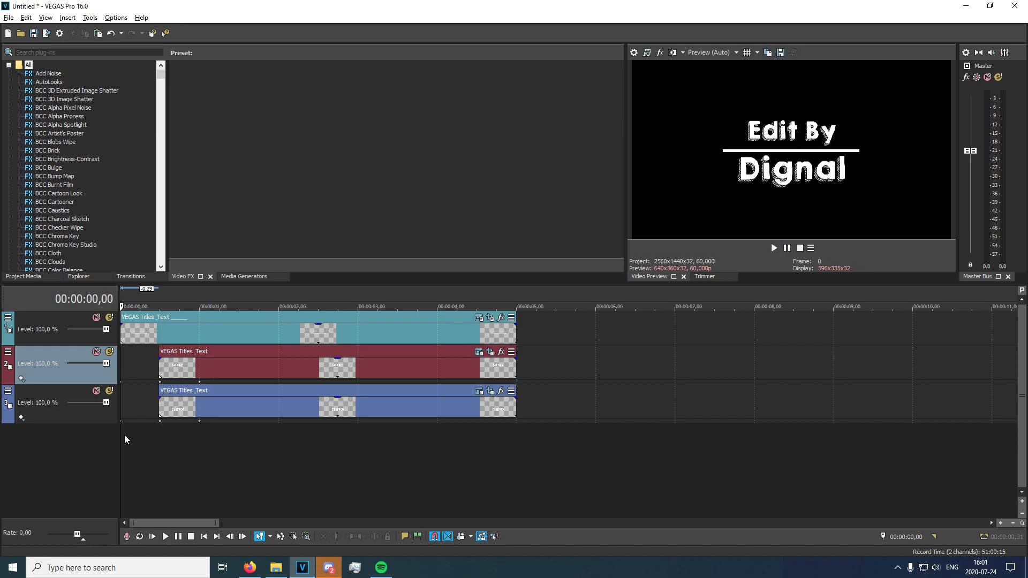
pyautogui.click(160, 450)
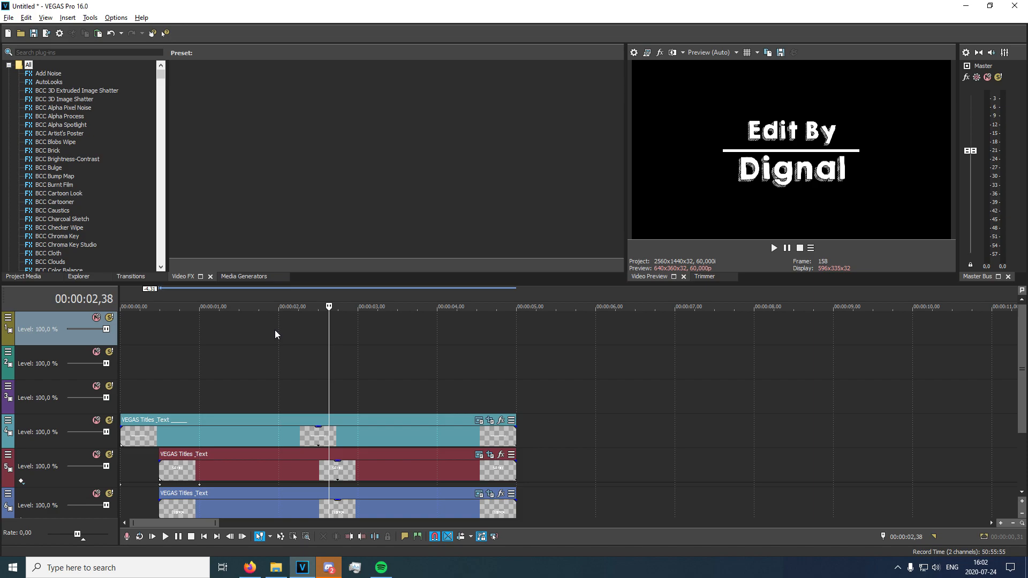
# Paste a new copy of the white line event onto the empty track directly above and shift its start to 00:00:00,10.
pyautogui.click(185, 435)
pyautogui.hotkey('ctrl', 'c')
pyautogui.click(121, 397)
pyautogui.hotkey('ctrl', 'v')
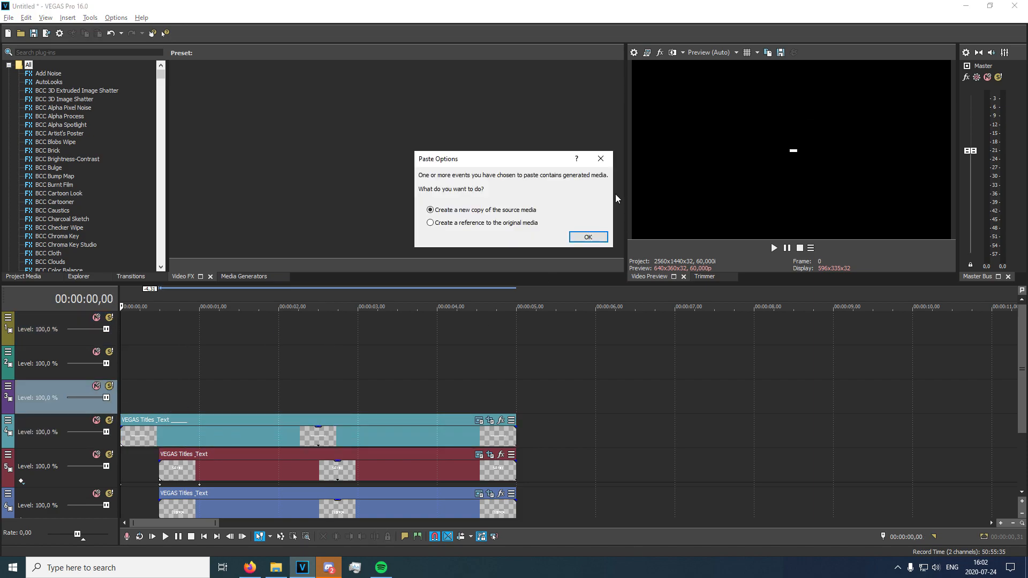
pyautogui.click(588, 236)
pyautogui.click(123, 403)
pyautogui.press('space')
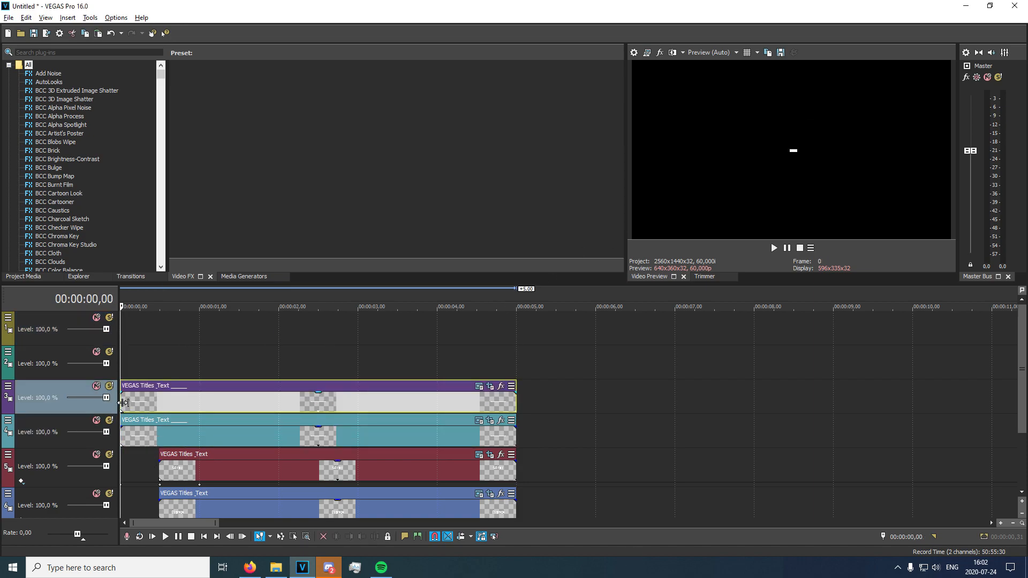
pyautogui.moveTo(159, 407); pyautogui.dragTo(215, 402)
# Set the copied line's text color to magenta (1,0; 0,25; 0,88; 1,0) and close its generator settings.
pyautogui.click(502, 388)
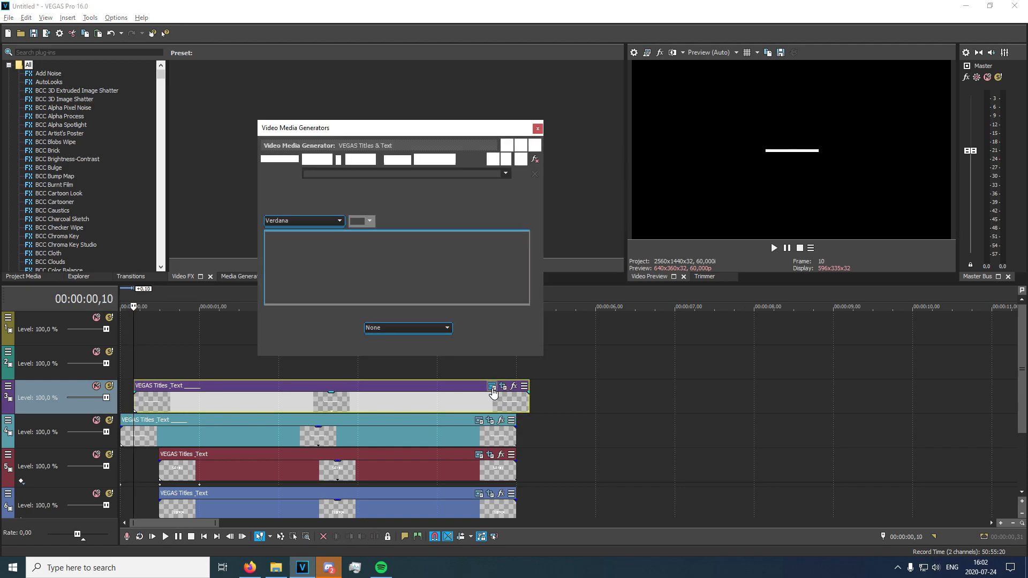
pyautogui.click(384, 312)
pyautogui.click(320, 351)
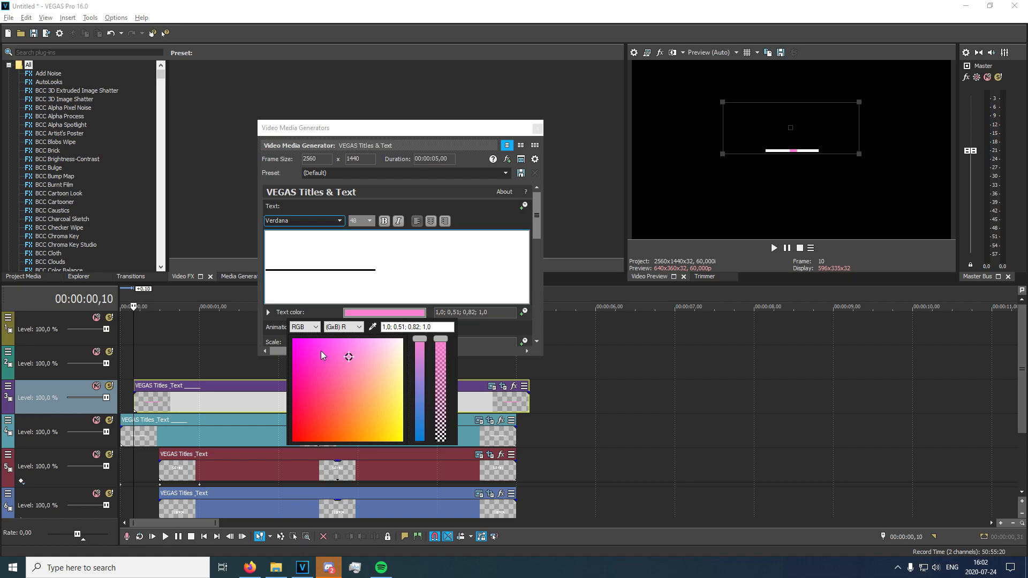
pyautogui.click(538, 130)
# Play back the magenta line growing over the white line.
pyautogui.click(122, 362)
pyautogui.press('space')
pyautogui.press('space')
pyautogui.press('space')
pyautogui.press('space')
pyautogui.press('space')
pyautogui.press('space')
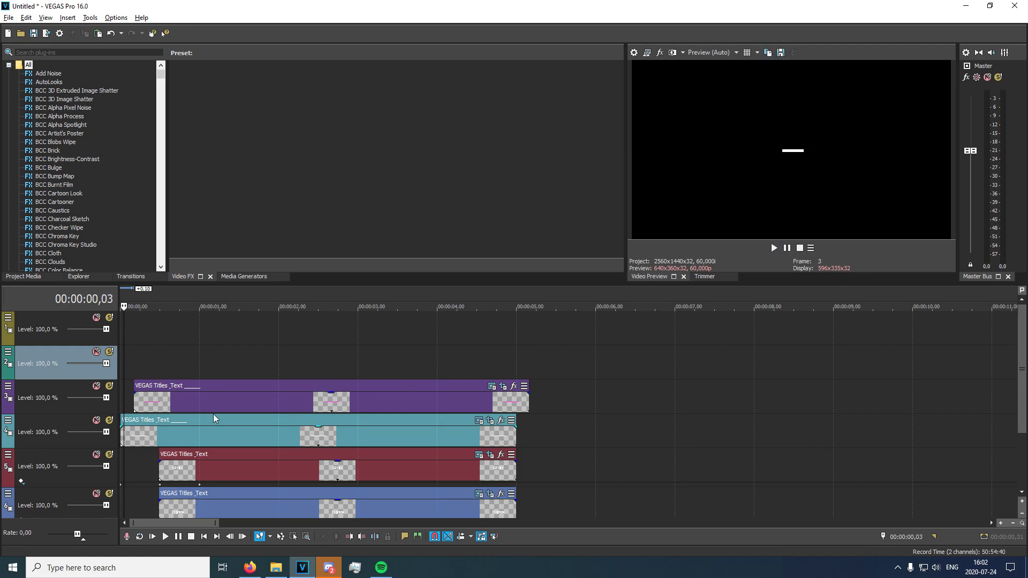
# Paste the magenta line event as a new copy on the second track at 00:00:00,20.
pyautogui.click(135, 399)
pyautogui.press('space')
pyautogui.click(136, 370)
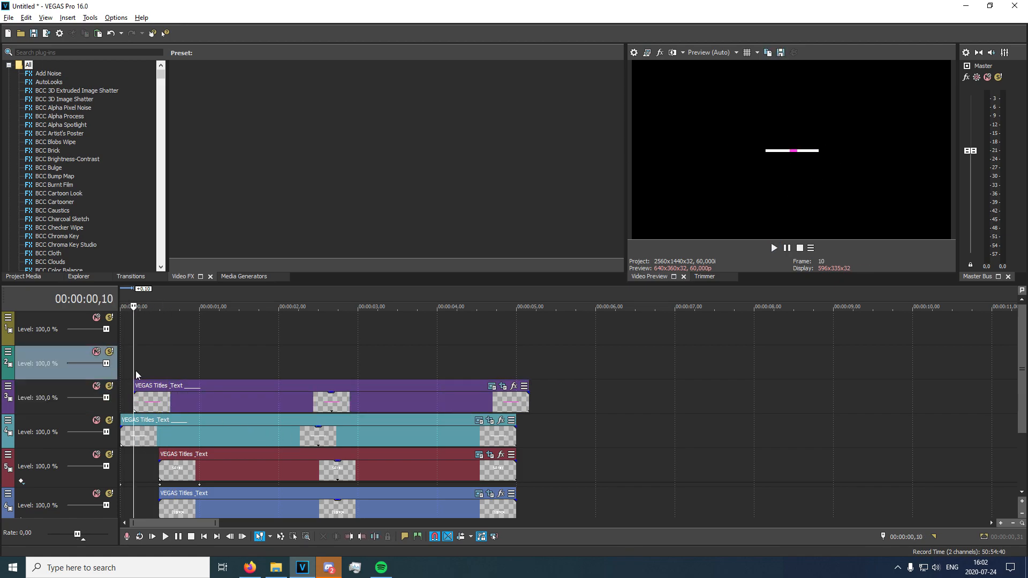
pyautogui.hotkey('ctrl', 'v')
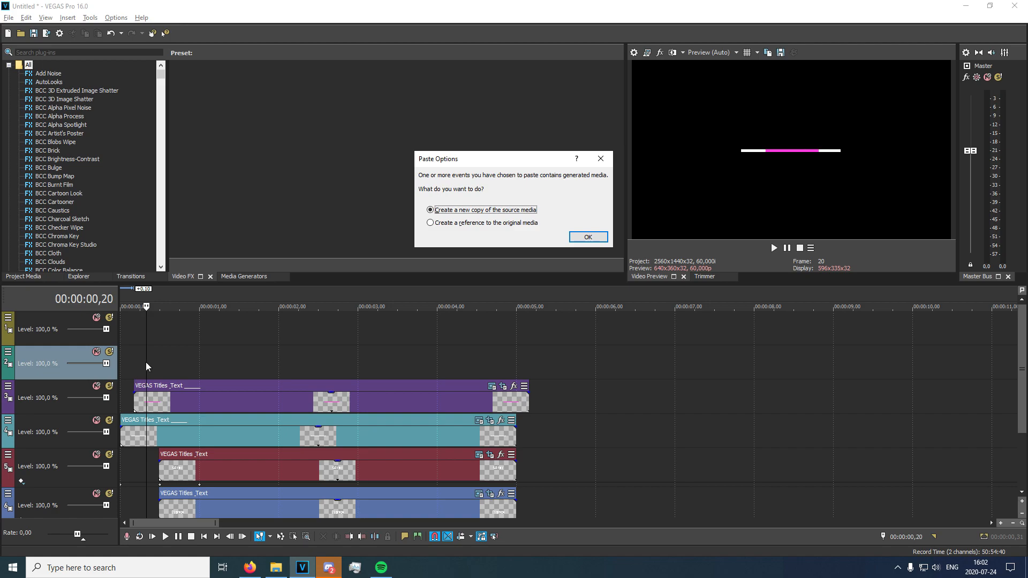
pyautogui.click(589, 237)
# Set the text color of the line on the second track to yellow (1,0; 0,96; 0,13; 1,0).
pyautogui.click(505, 352)
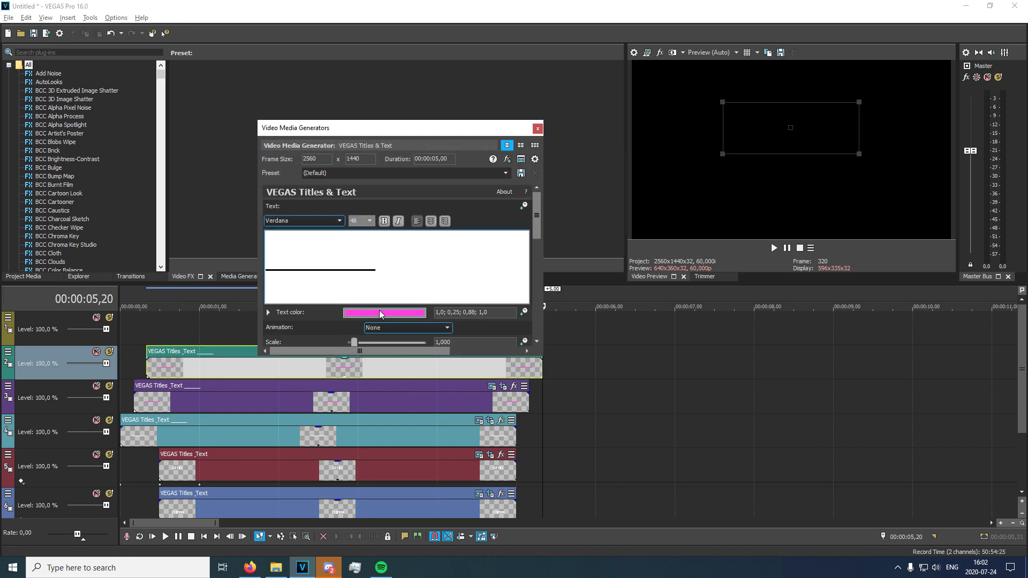
pyautogui.click(380, 313)
pyautogui.click(399, 430)
pyautogui.click(506, 155)
# Play back the layered colored lines and close the yellow line's generator settings.
pyautogui.click(143, 340)
pyautogui.press('space')
pyautogui.click(132, 354)
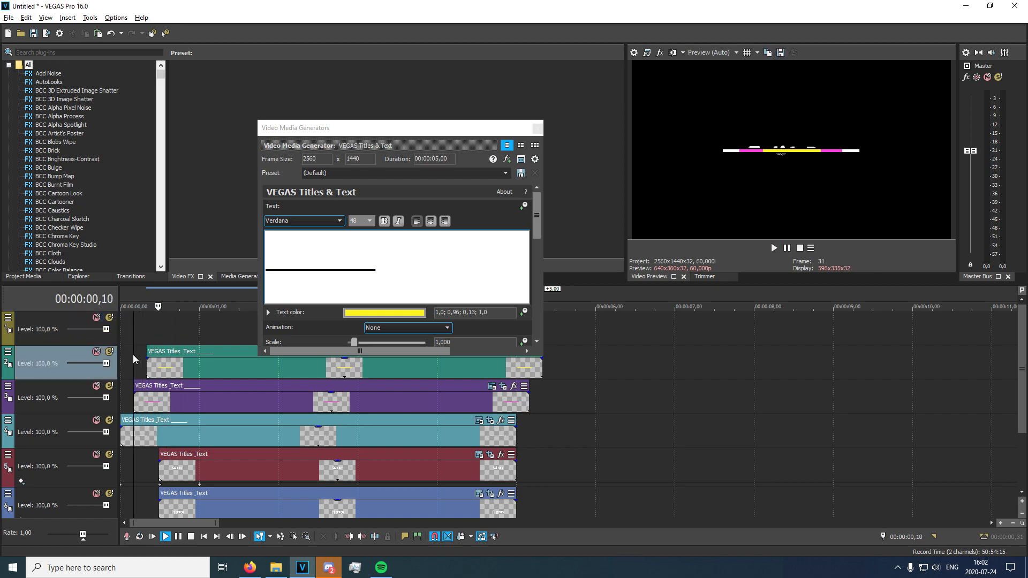
pyautogui.press('space')
pyautogui.press('space')
pyautogui.click(537, 129)
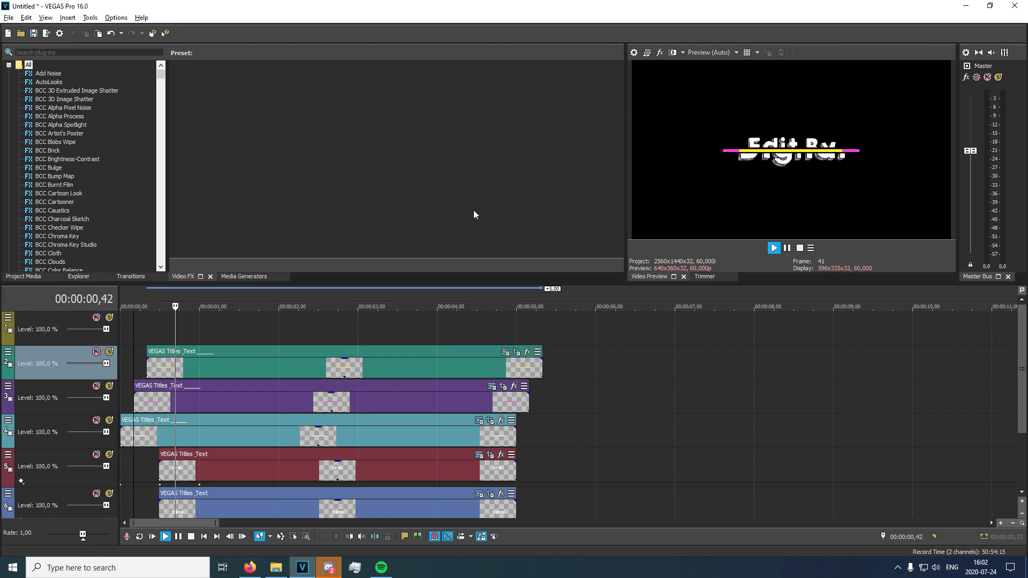
pyautogui.press('space')
# Paste the yellow line event as a new copy on the topmost track at 00:00:00,30.
pyautogui.click(171, 369)
pyautogui.click(155, 339)
pyautogui.press('Right')
pyautogui.press('Right')
pyautogui.press('Right')
pyautogui.press('Right')
pyautogui.press('Right')
pyautogui.press('Right')
pyautogui.press('Right')
pyautogui.press('Right')
pyautogui.press('Right')
pyautogui.press('Right')
pyautogui.press('Down')
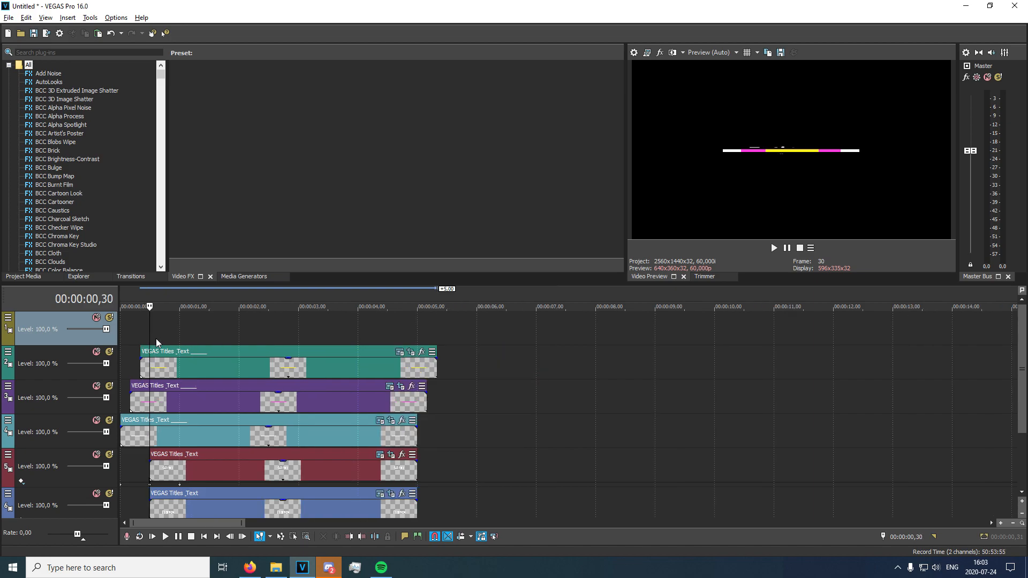
pyautogui.hotkey('ctrl', 'v')
pyautogui.click(588, 236)
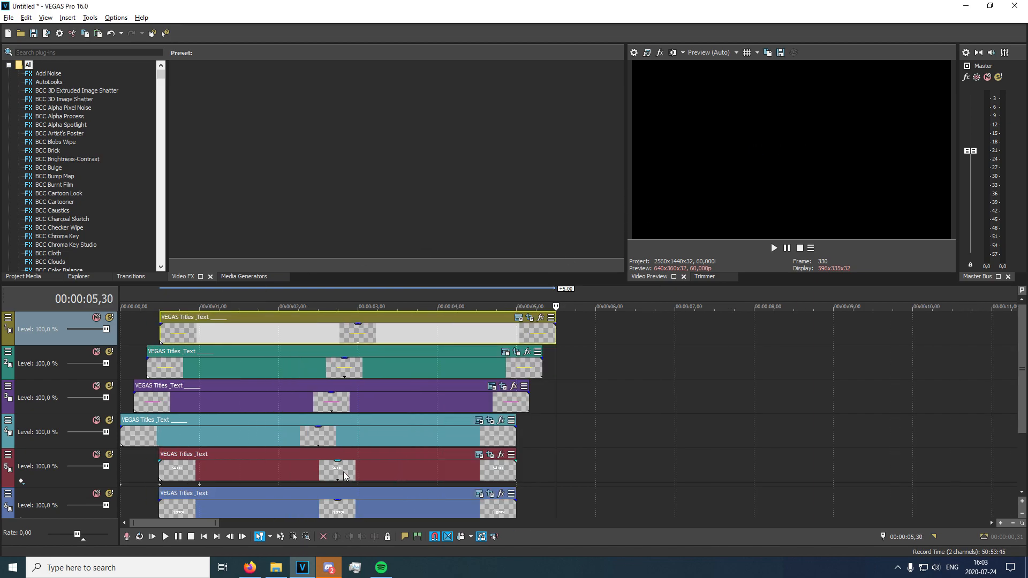
# Set the topmost line's text color to dark blue (0,0; 0,07; 0,55; 1,0) and close its generator settings.
pyautogui.click(152, 335)
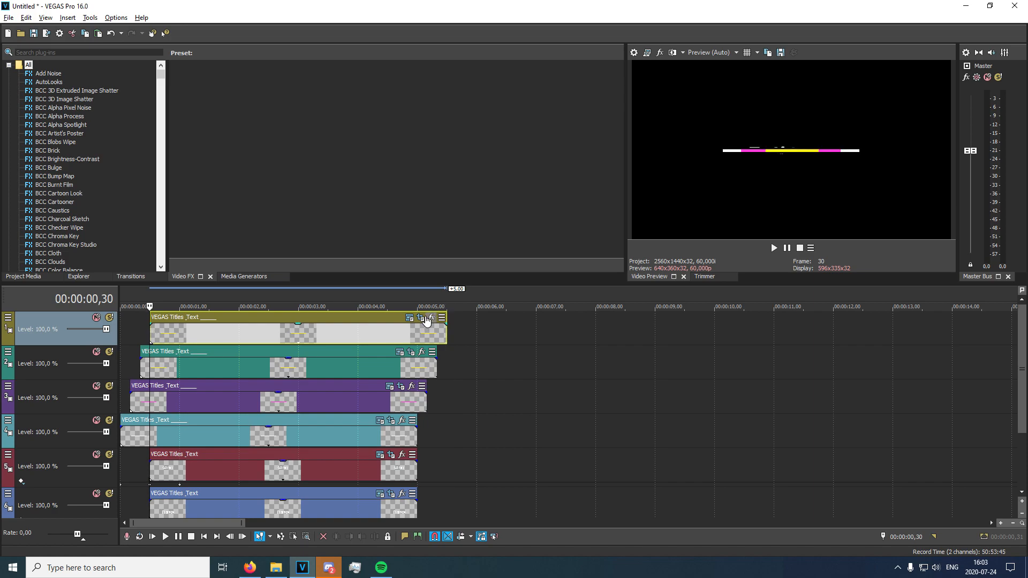
pyautogui.click(410, 319)
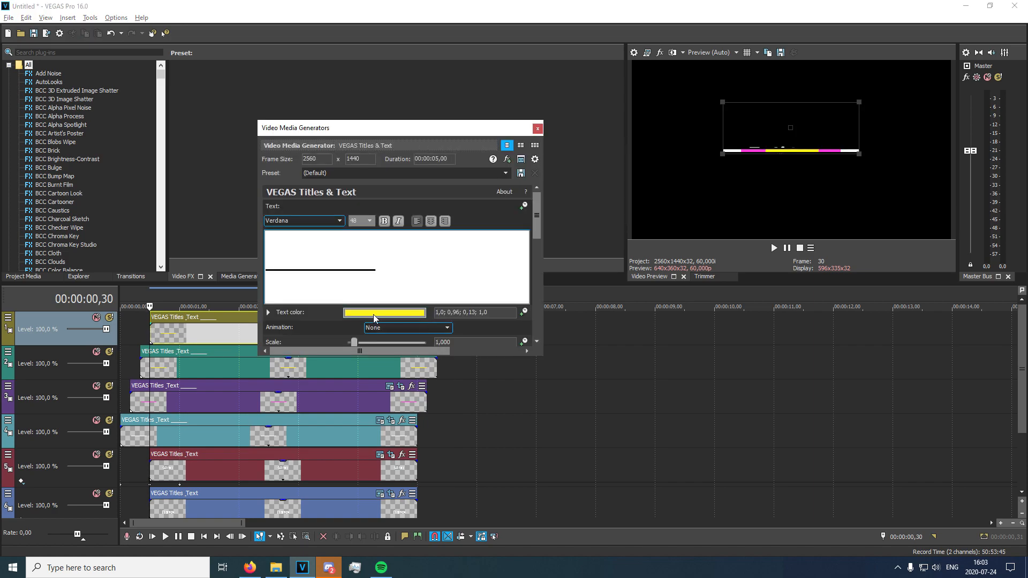
pyautogui.click(373, 314)
pyautogui.moveTo(422, 377); pyautogui.dragTo(418, 469)
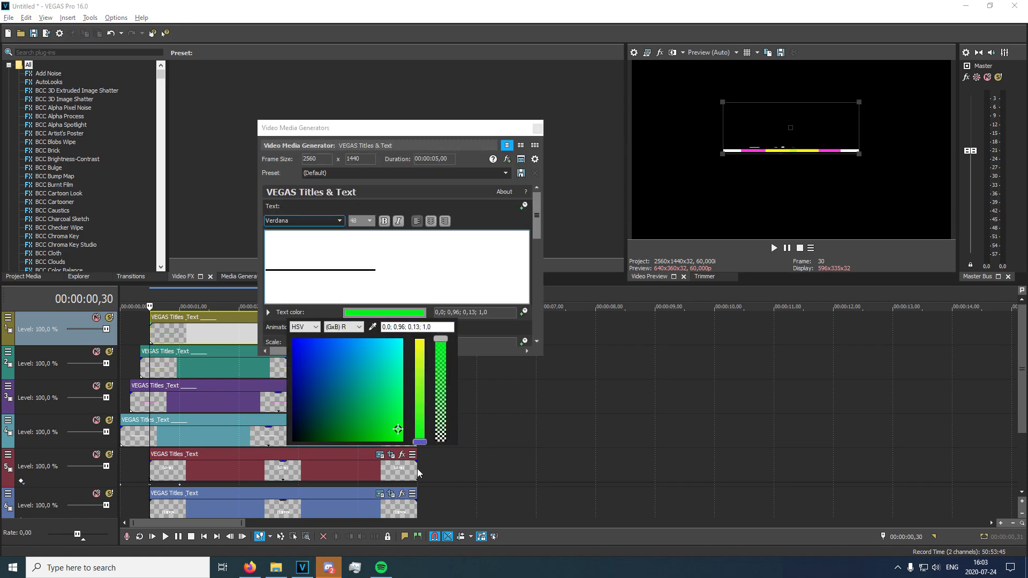
pyautogui.click(326, 392)
pyautogui.moveTo(323, 394); pyautogui.dragTo(300, 386)
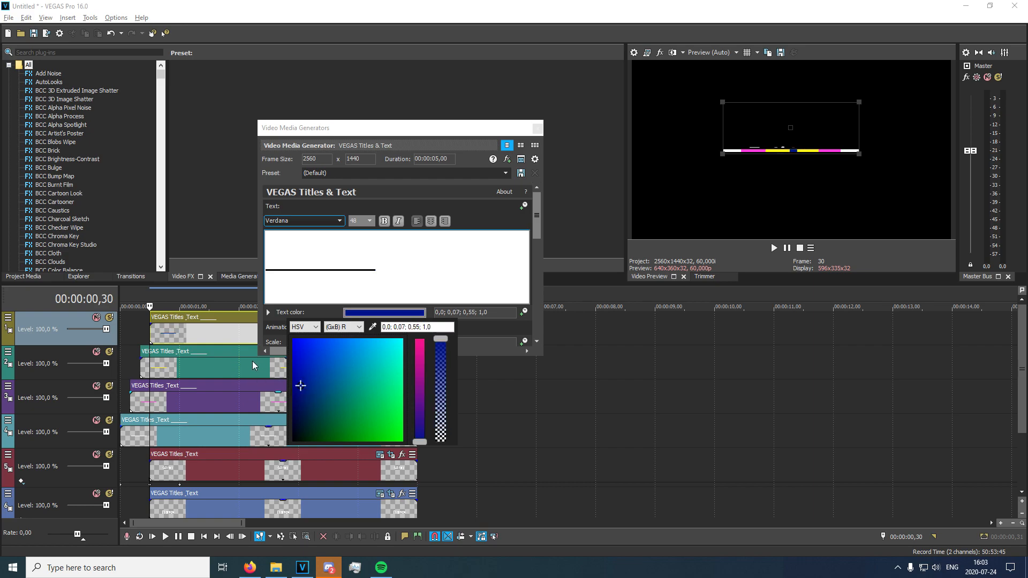
pyautogui.click(576, 100)
pyautogui.click(539, 128)
# Play back the intro from the start to check the four staggered colored lines.
pyautogui.click(120, 336)
pyautogui.press('space')
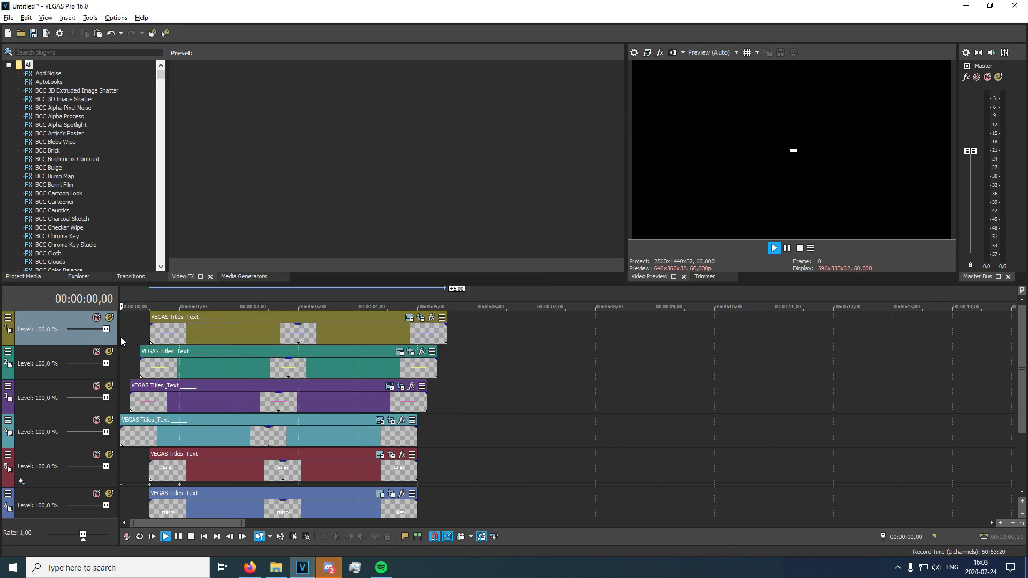
pyautogui.press('space')
pyautogui.press('space')
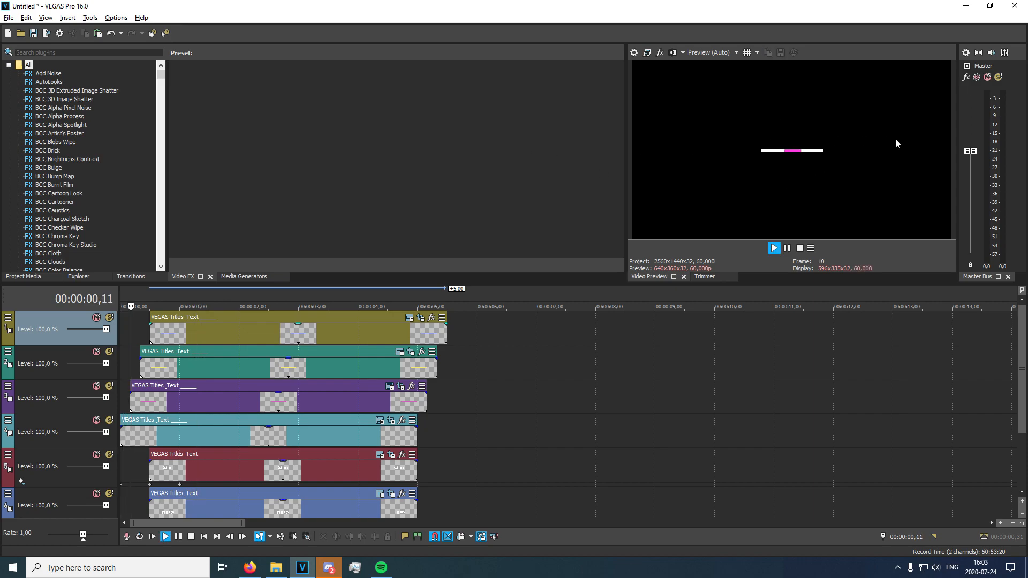
pyautogui.press('space')
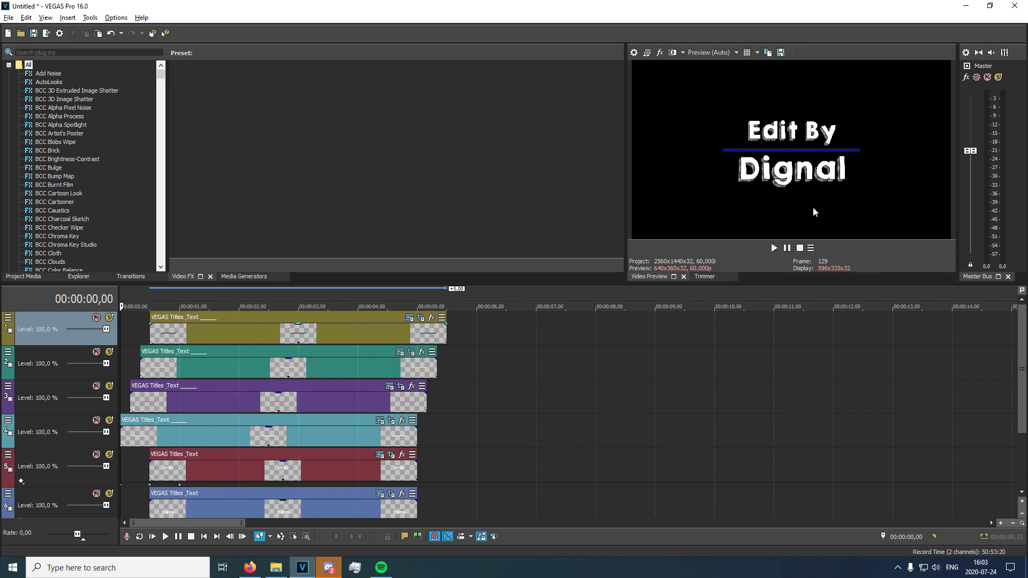
pyautogui.press('space')
pyautogui.press('space')
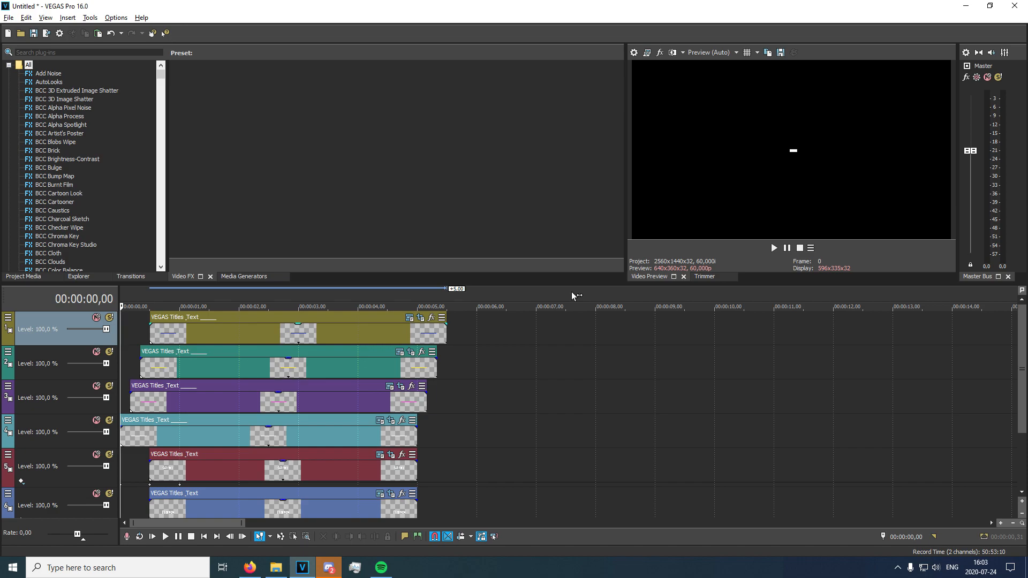
pyautogui.press('space')
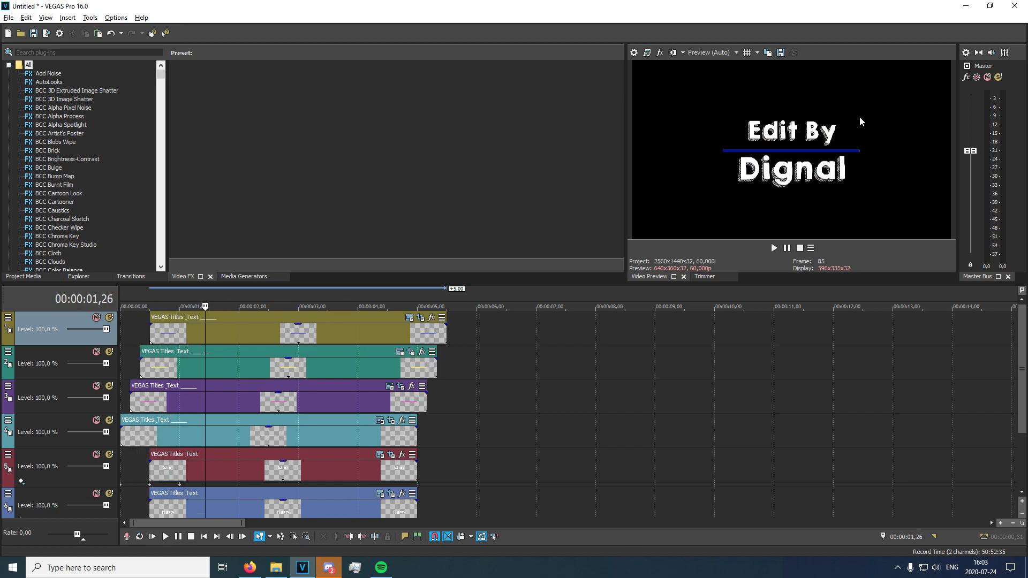
# Split the yellow line event at 00:00:00,59, at the frame where the blue line reaches its full width.
pyautogui.press('Left')
pyautogui.press('Left')
pyautogui.press('Left')
pyautogui.press('Left')
pyautogui.press('Left')
pyautogui.press('Left')
pyautogui.press('Left')
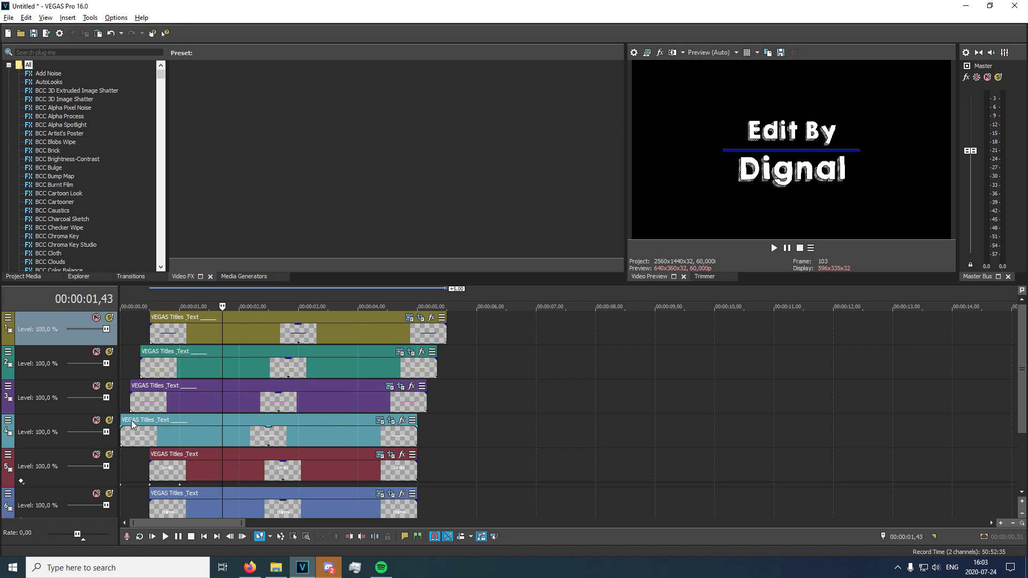
pyautogui.click(152, 336)
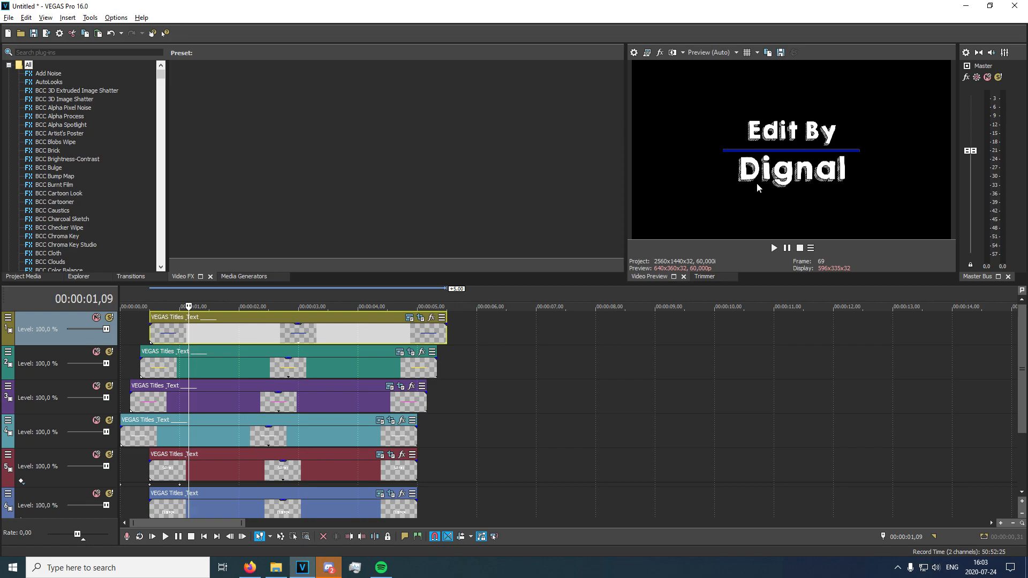
pyautogui.press('Left')
pyautogui.press('Left')
pyautogui.press('Left')
pyautogui.press('Left')
pyautogui.press('Left')
pyautogui.press('Left')
pyautogui.press('Left')
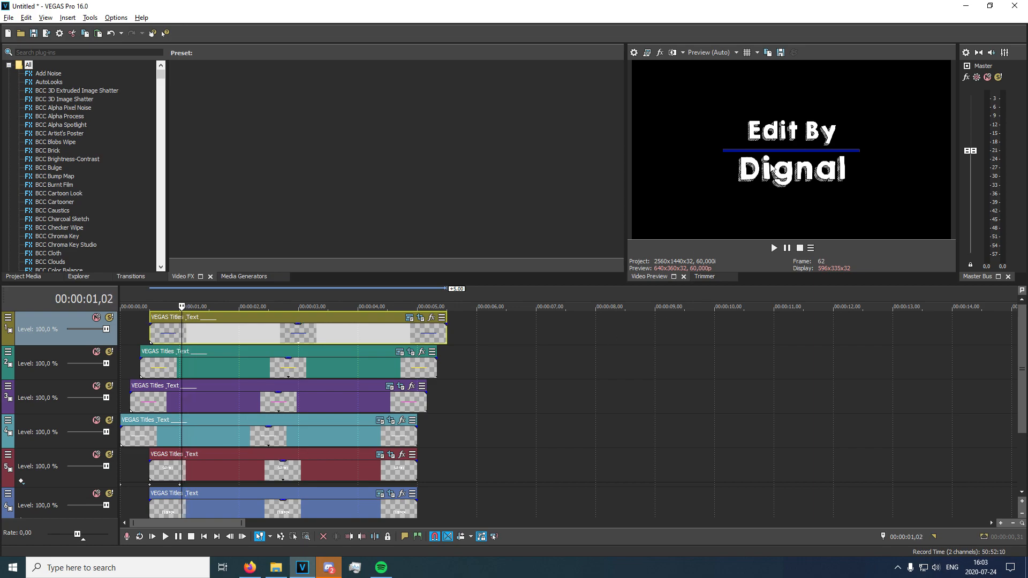
pyautogui.press('Right')
pyautogui.press('Right')
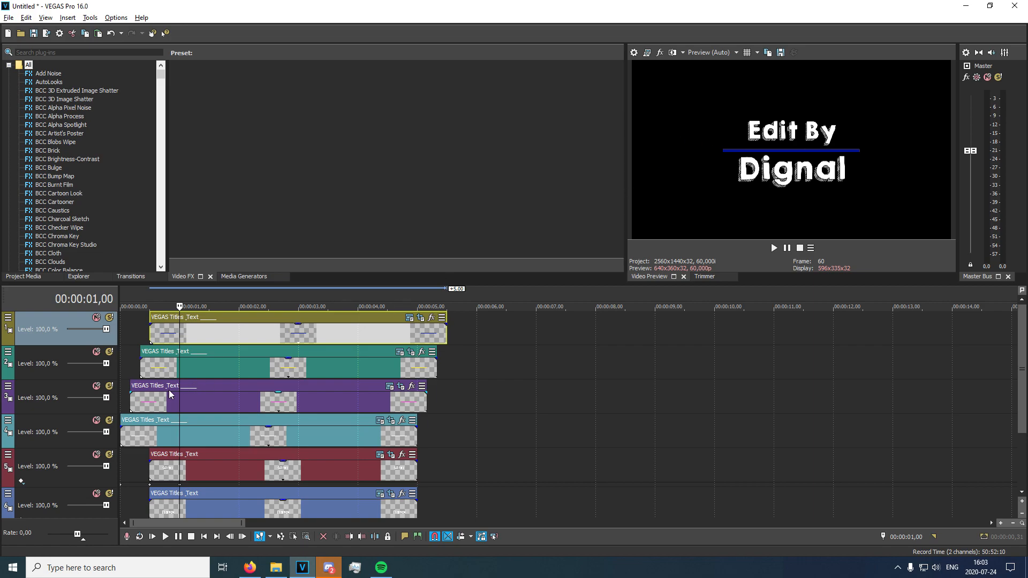
pyautogui.click(179, 367)
pyautogui.press('s')
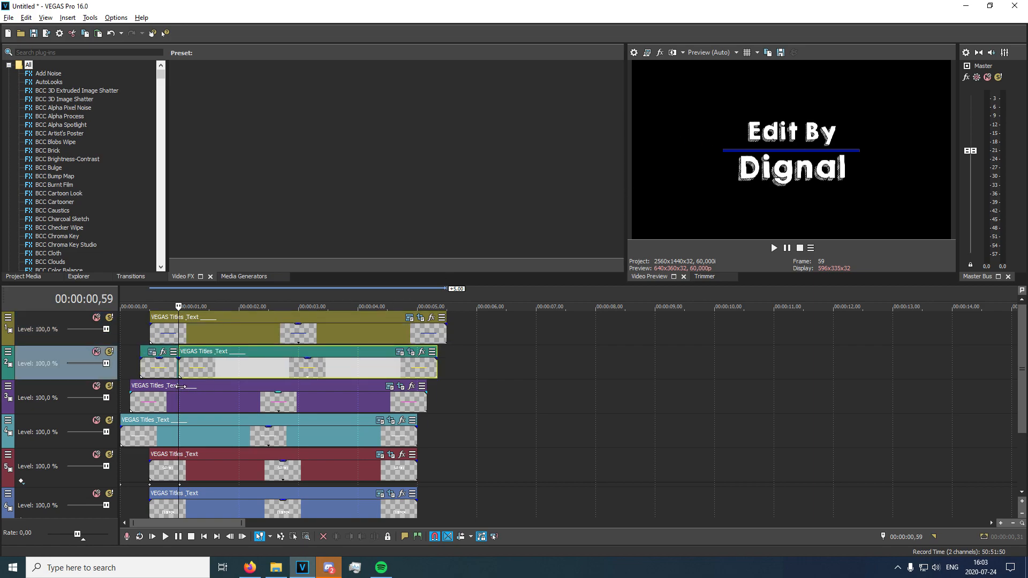
# Split the pink and white line events at 00:00:00,59.
pyautogui.click(187, 402)
pyautogui.press('s')
pyautogui.click(197, 439)
pyautogui.press('s')
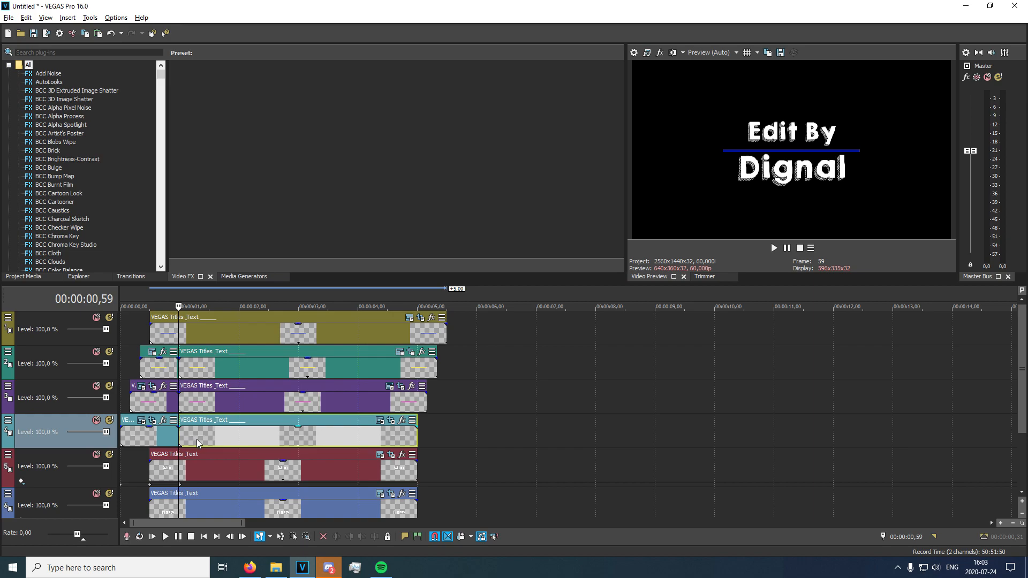
# Delete the parts of the white, pink and yellow line events after the split, leaving the blue line at full length.
pyautogui.click(197, 440)
pyautogui.press('Delete')
pyautogui.click(241, 400)
pyautogui.press('Delete')
pyautogui.click(236, 369)
pyautogui.press('Delete')
# Find the S_Glow effect, apply its Default preset to the blue line event and preview the glow around 00:00:01,35.
pyautogui.click(151, 330)
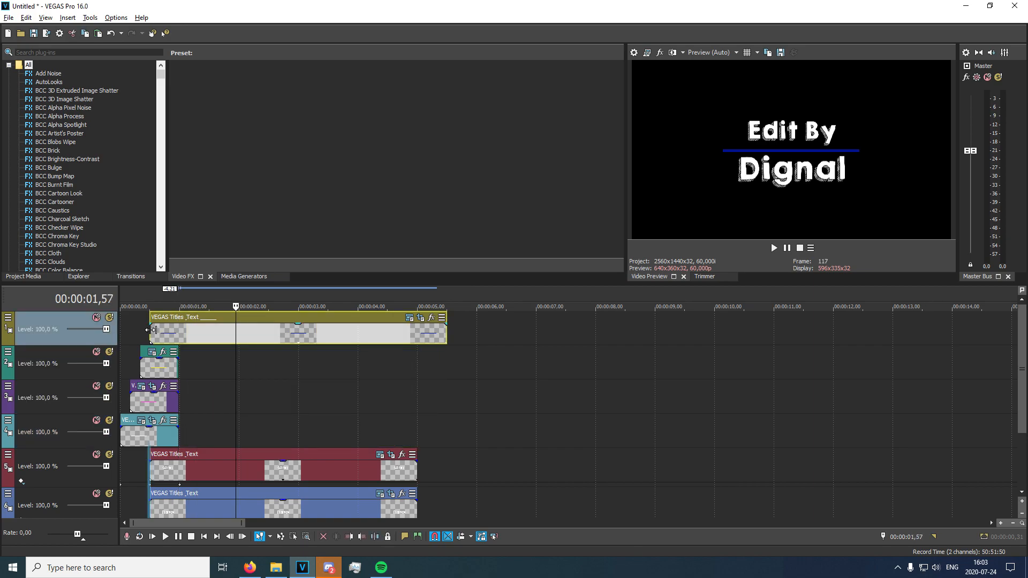
pyautogui.click(151, 330)
pyautogui.click(72, 52)
pyautogui.write('s_g')
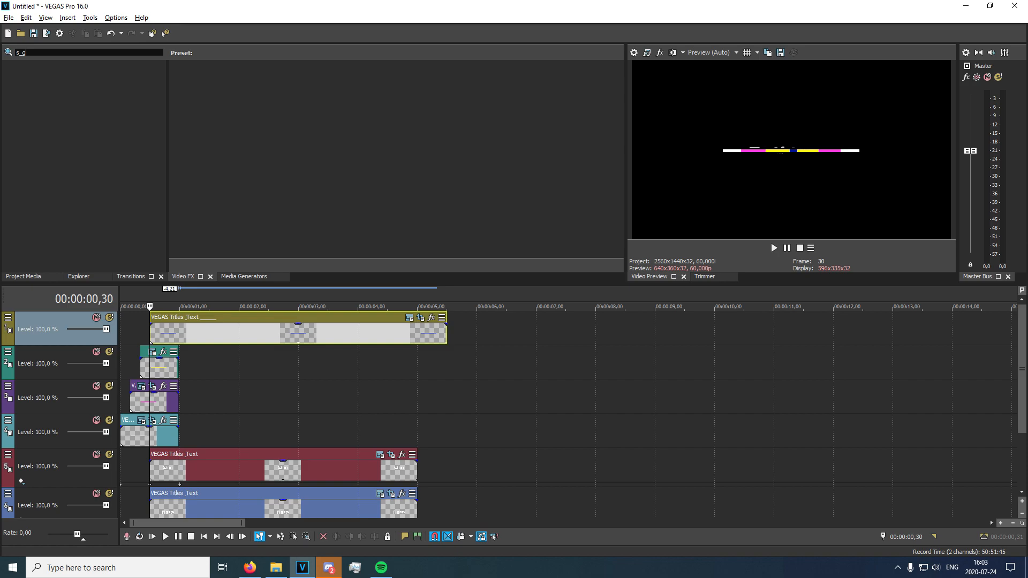
pyautogui.write('low')
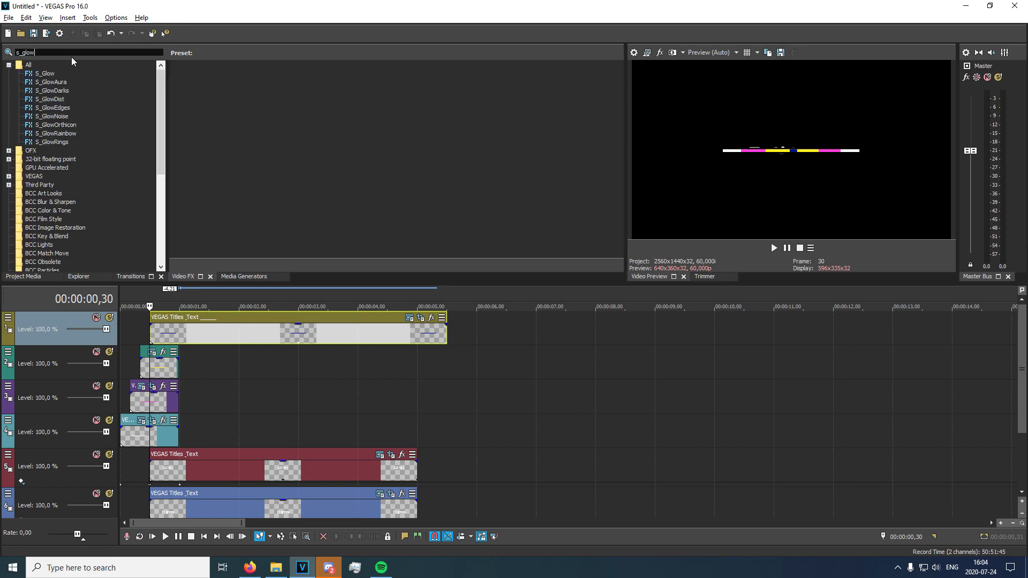
pyautogui.click(46, 73)
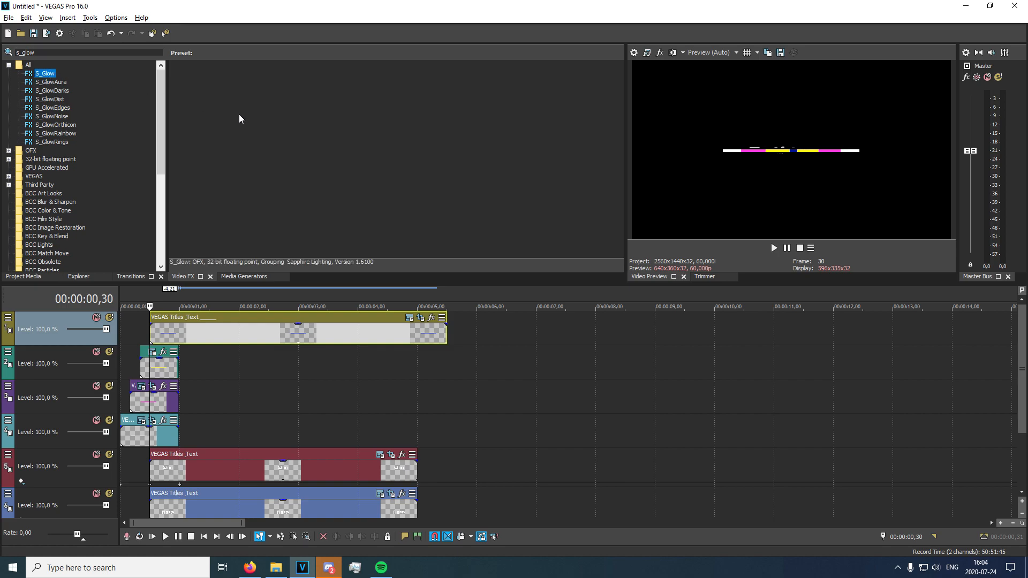
pyautogui.moveTo(214, 107); pyautogui.dragTo(271, 332)
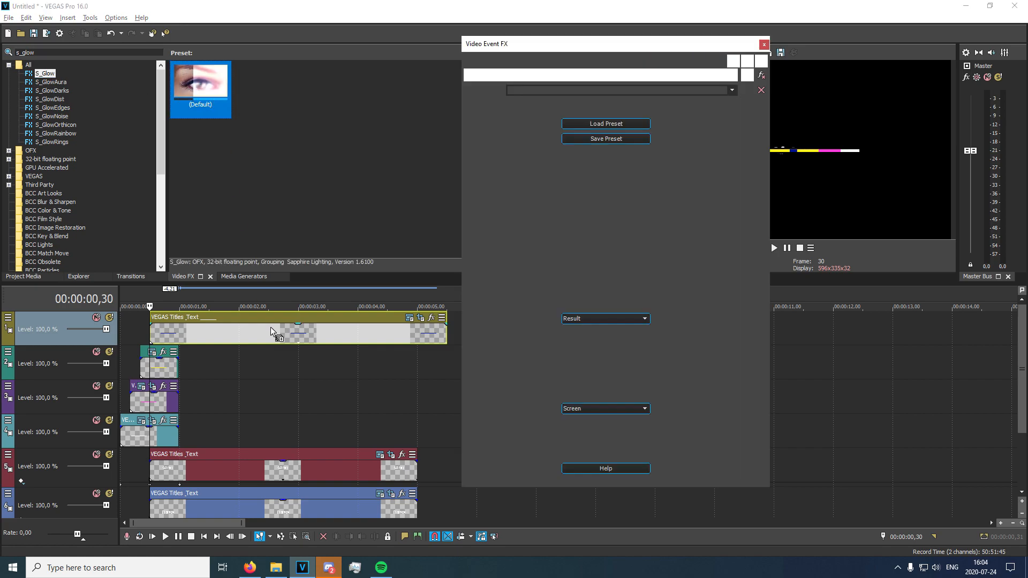
pyautogui.click(213, 331)
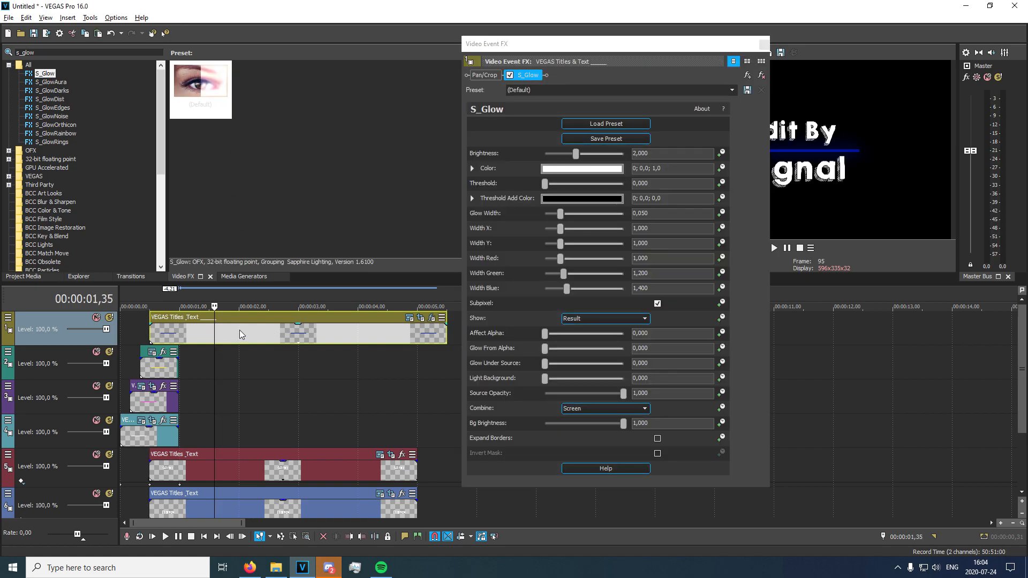
# Animate the S_Glow Brightness on the blue line and set its keyframe at 00:00:00,59 to 0.
pyautogui.click(721, 153)
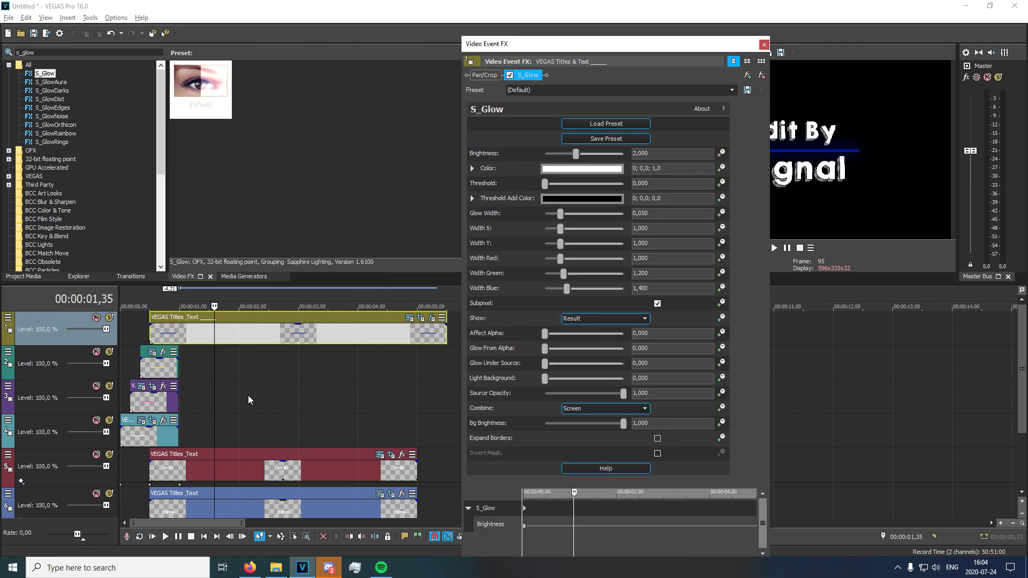
pyautogui.click(174, 335)
pyautogui.press('Right')
pyautogui.press('Right')
pyautogui.press('Right')
pyautogui.press('Right')
pyautogui.press('Right')
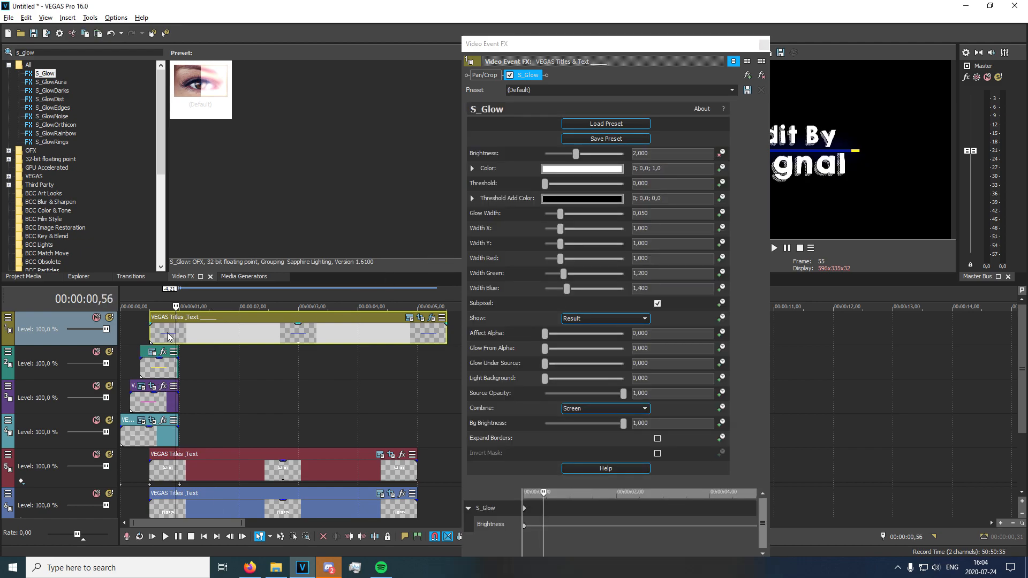
pyautogui.moveTo(629, 47); pyautogui.dragTo(452, 16)
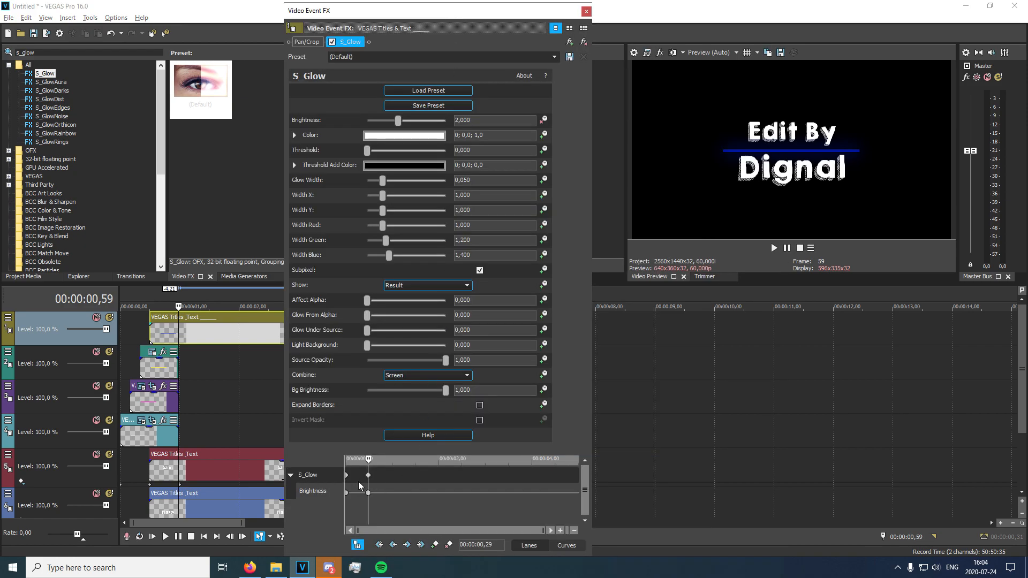
pyautogui.click(368, 492)
pyautogui.doubleClick(369, 491)
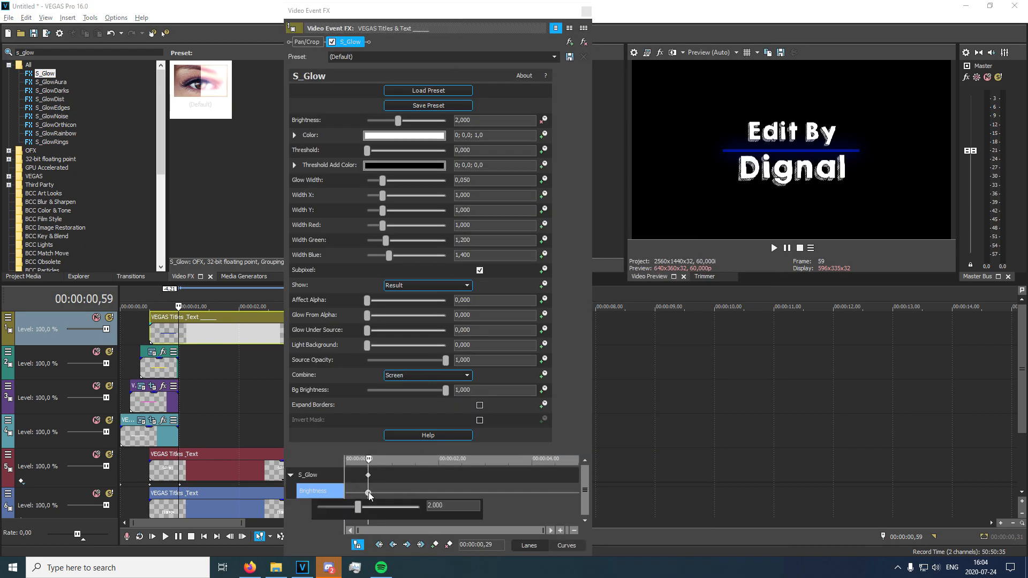
pyautogui.moveTo(356, 510); pyautogui.dragTo(319, 507)
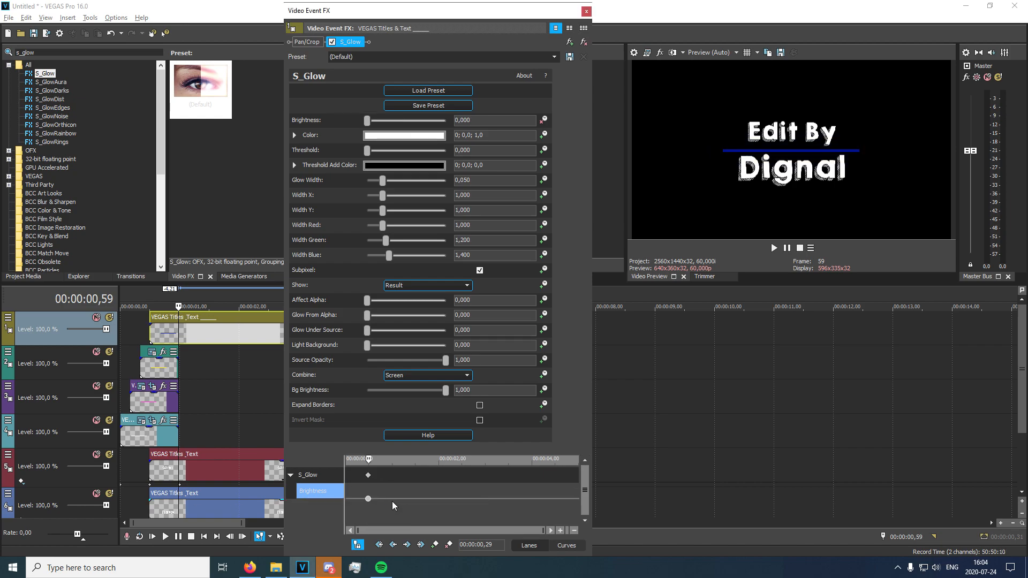
# Add two more Brightness keyframes with value 0 after the first one, spaced about 15 frames apart.
pyautogui.press('Right')
pyautogui.press('Right')
pyautogui.press('Right')
pyautogui.press('Right')
pyautogui.press('Right')
pyautogui.press('Right')
pyautogui.press('Right')
pyautogui.press('Right')
pyautogui.press('Right')
pyautogui.press('Right')
pyautogui.press('Right')
pyautogui.press('Right')
pyautogui.press('Right')
pyautogui.press('Right')
pyautogui.press('Right')
pyautogui.press('Right')
pyautogui.press('Right')
pyautogui.press('Right')
pyautogui.press('Right')
pyautogui.press('Right')
pyautogui.press('Right')
pyautogui.press('Right')
pyautogui.press('Left')
pyautogui.press('Left')
pyautogui.click(368, 498)
pyautogui.press('Right')
pyautogui.press('Right')
pyautogui.press('Right')
pyautogui.press('Right')
pyautogui.press('Right')
pyautogui.press('Right')
pyautogui.press('Right')
pyautogui.press('Right')
pyautogui.press('Right')
pyautogui.press('Right')
pyautogui.press('Right')
pyautogui.press('Right')
pyautogui.press('Right')
pyautogui.press('Right')
pyautogui.press('Right')
pyautogui.press('Right')
pyautogui.click(434, 544)
pyautogui.click(387, 500)
pyautogui.click(391, 500)
pyautogui.click(435, 544)
pyautogui.press('Right')
pyautogui.click(396, 499)
pyautogui.click(403, 500)
pyautogui.scroll(3, 397, 503)
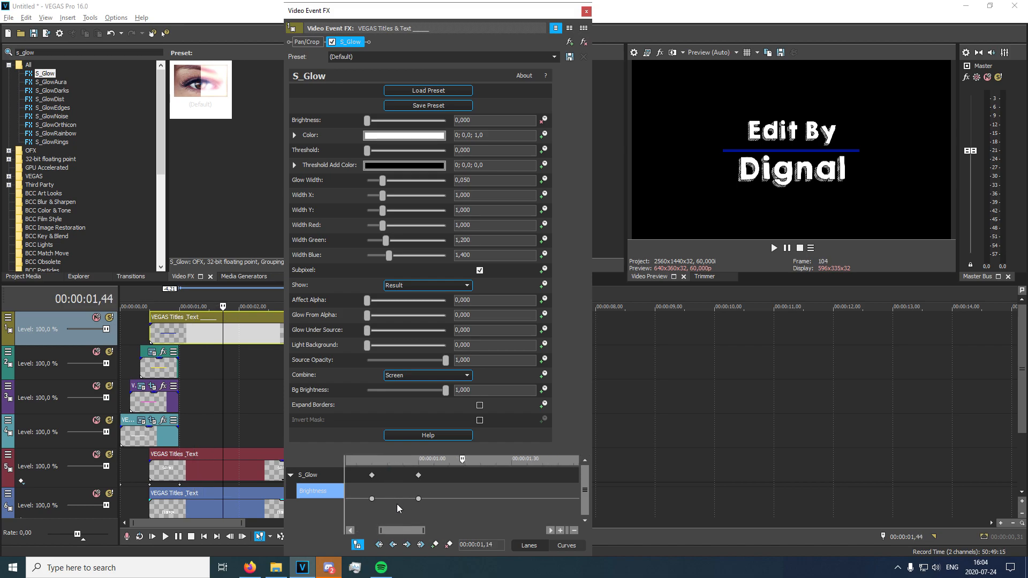
pyautogui.scroll(-3, 426, 500)
# Raise the middle Brightness keyframe to about 3,7 to create a glow pulse, and close the effect settings.
pyautogui.click(380, 498)
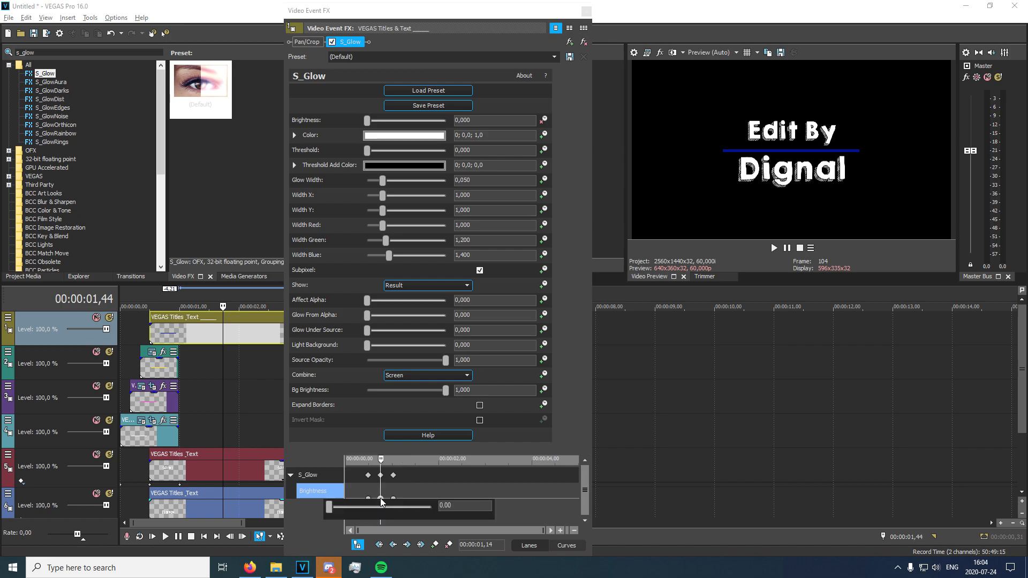
pyautogui.moveTo(329, 508); pyautogui.dragTo(378, 512)
pyautogui.click(586, 11)
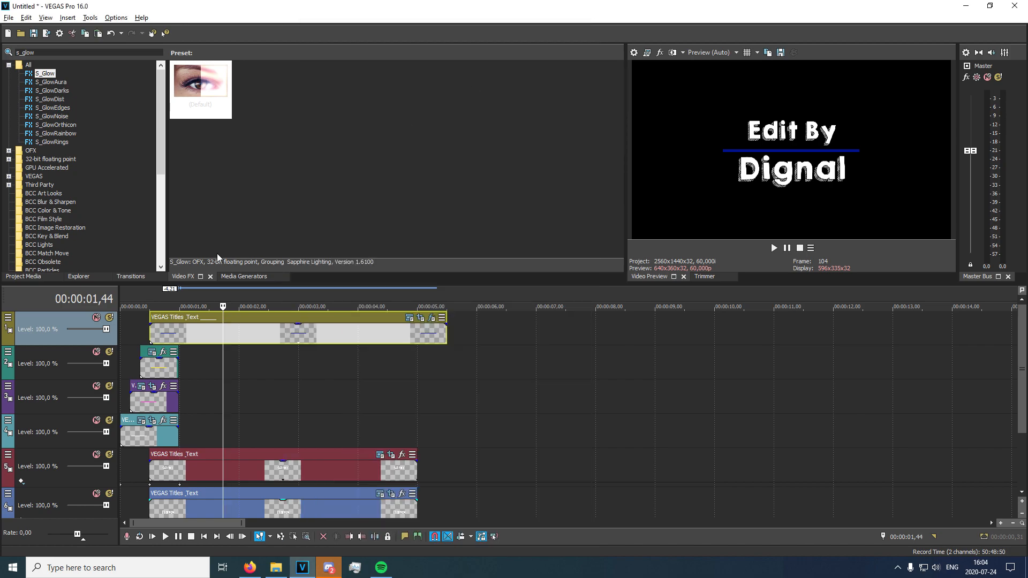
# Play back the blue line from 00:00:00,30 to check the glow pulse.
pyautogui.click(150, 332)
pyautogui.press('space')
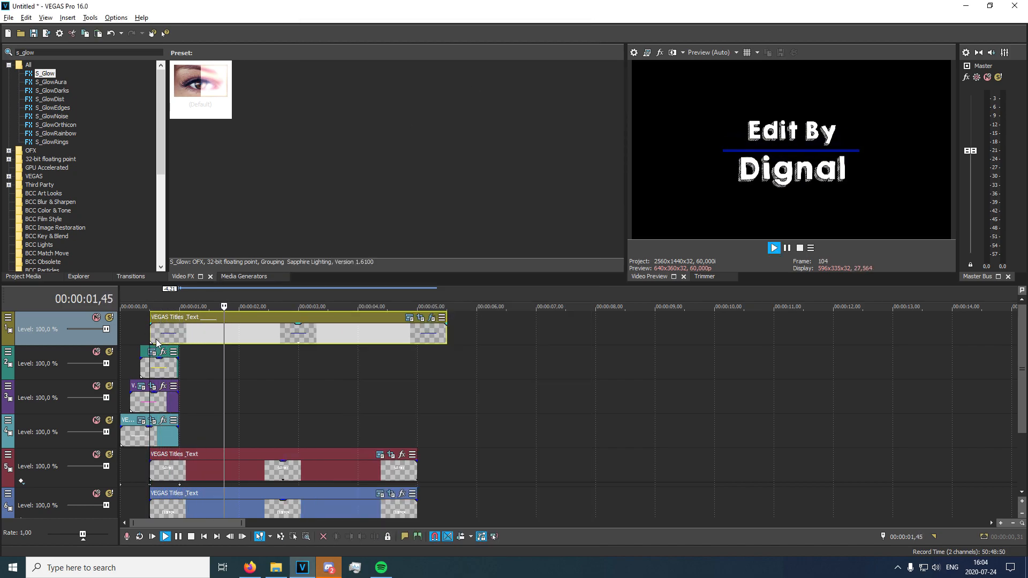
pyautogui.press('space')
pyautogui.press('space')
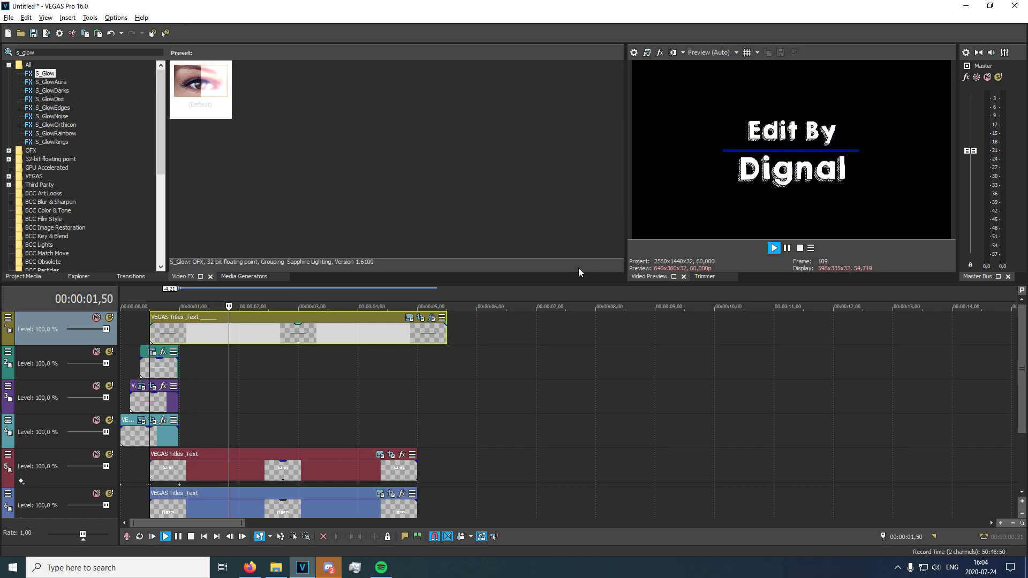
pyautogui.press('space')
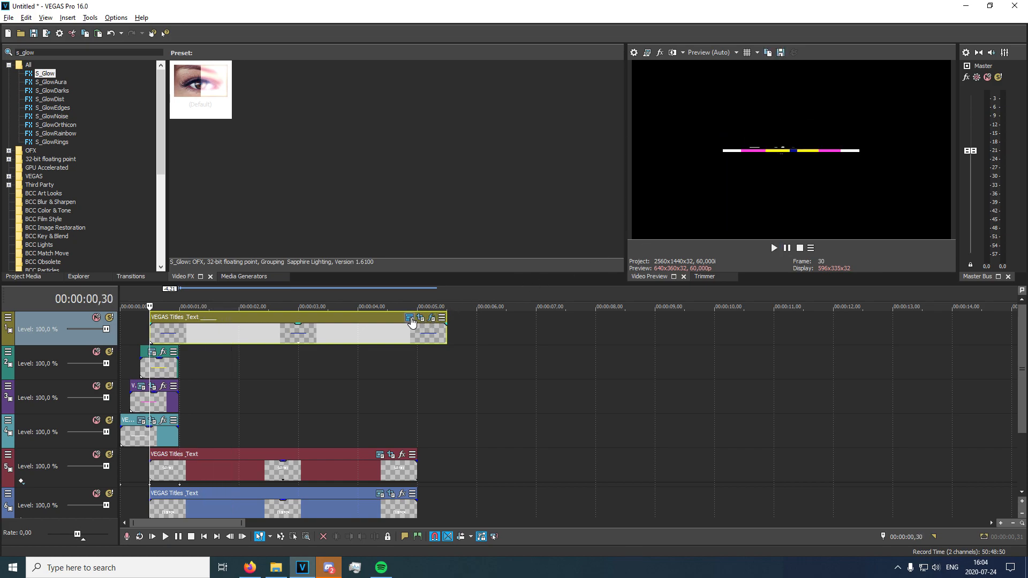
# Lengthen the glow pulse by moving the last Brightness keyframe past 00:00:02,00 and the peak to about 00:00:01,39 in event time.
pyautogui.click(408, 320)
pyautogui.click(586, 12)
pyautogui.click(430, 318)
pyautogui.moveTo(394, 499); pyautogui.dragTo(467, 498)
pyautogui.moveTo(380, 489); pyautogui.dragTo(422, 489)
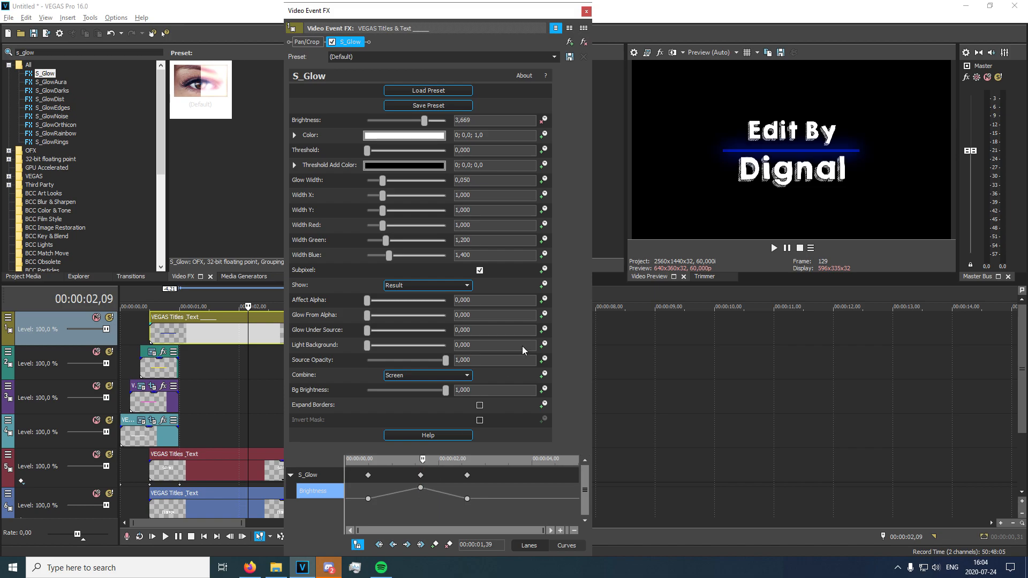
pyautogui.click(586, 12)
# Play back the longer glow pulse and step through the frames around 00:00:03,00 to examine where it fades out.
pyautogui.click(149, 331)
pyautogui.press('space')
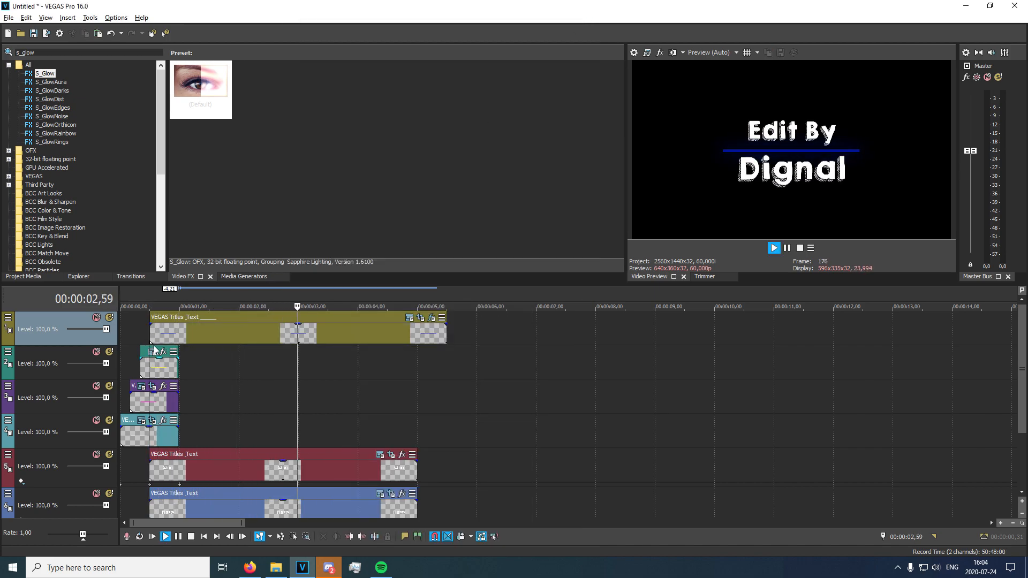
pyautogui.press('space')
pyautogui.click(286, 331)
pyautogui.press('Right')
pyautogui.press('Right')
pyautogui.press('Right')
pyautogui.press('Right')
pyautogui.press('Right')
pyautogui.press('Right')
pyautogui.press('Right')
pyautogui.press('Right')
pyautogui.press('Right')
pyautogui.press('Right')
pyautogui.press('Right')
pyautogui.press('Right')
pyautogui.press('Right')
pyautogui.press('Right')
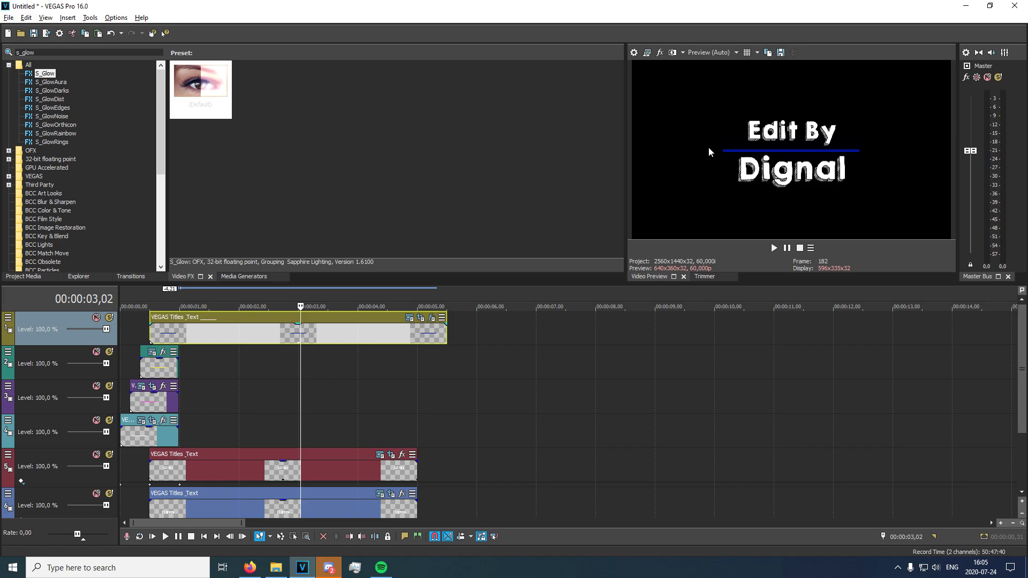
pyautogui.press('Right')
pyautogui.press('Right')
pyautogui.press('Right')
pyautogui.press('Right')
pyautogui.press('Right')
pyautogui.press('Right')
pyautogui.press('Right')
pyautogui.press('Right')
pyautogui.press('Right')
pyautogui.press('Right')
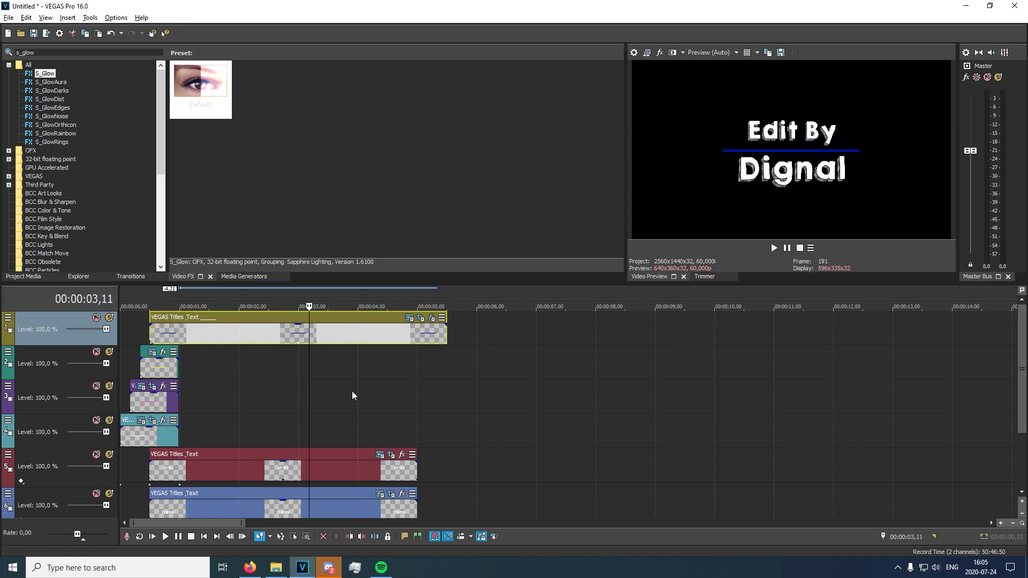
# Review the last Brightness keyframe in the blue line's S_Glow settings.
pyautogui.click(235, 337)
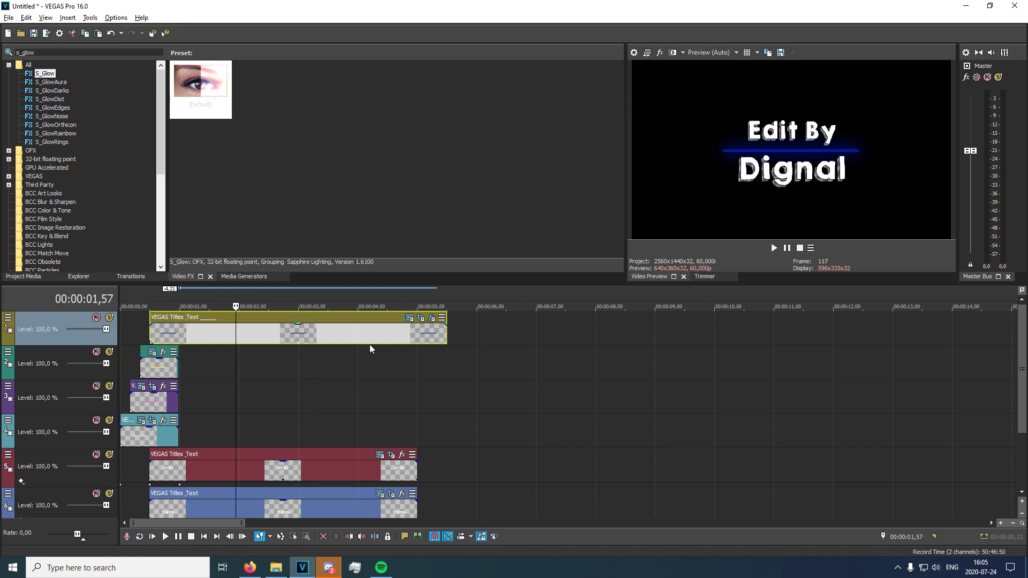
pyautogui.click(420, 320)
pyautogui.click(586, 10)
pyautogui.click(432, 318)
pyautogui.click(467, 499)
pyautogui.click(586, 10)
# Locate the end of the glow at 00:00:02,57 and add a mask keyframe there in the blue line's Pan/Crop settings.
pyautogui.scroll(5, 397, 346)
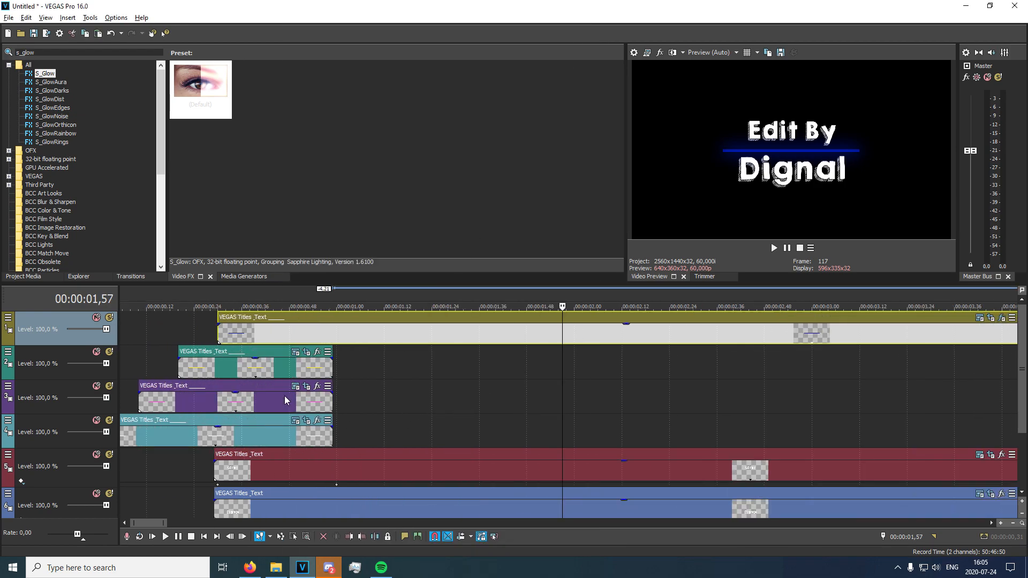
pyautogui.press('Right')
pyautogui.press('Right')
pyautogui.press('space')
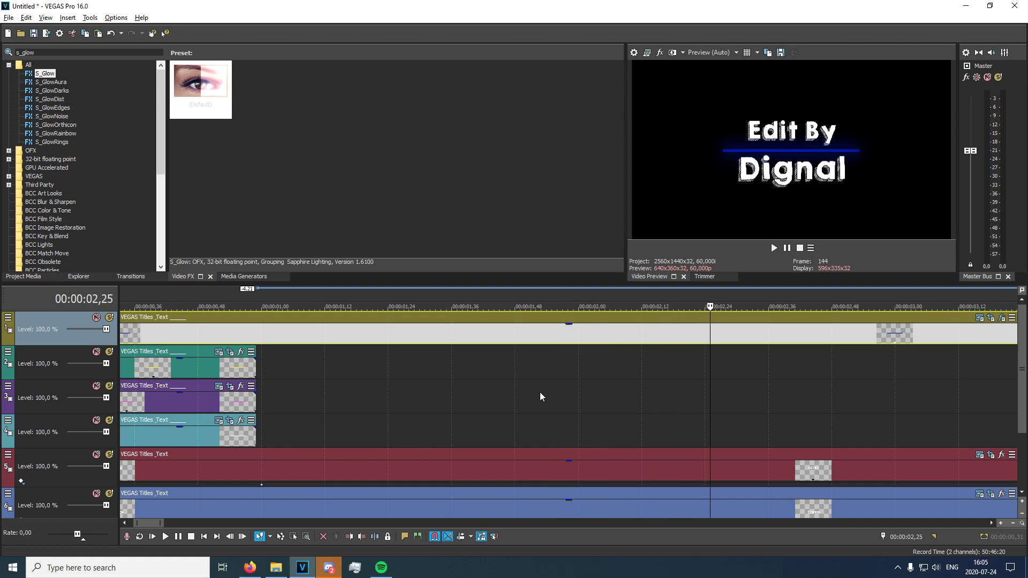
pyautogui.press('Right')
pyautogui.press('Right')
pyautogui.press('Right')
pyautogui.press('Right')
pyautogui.press('Right')
pyautogui.press('Right')
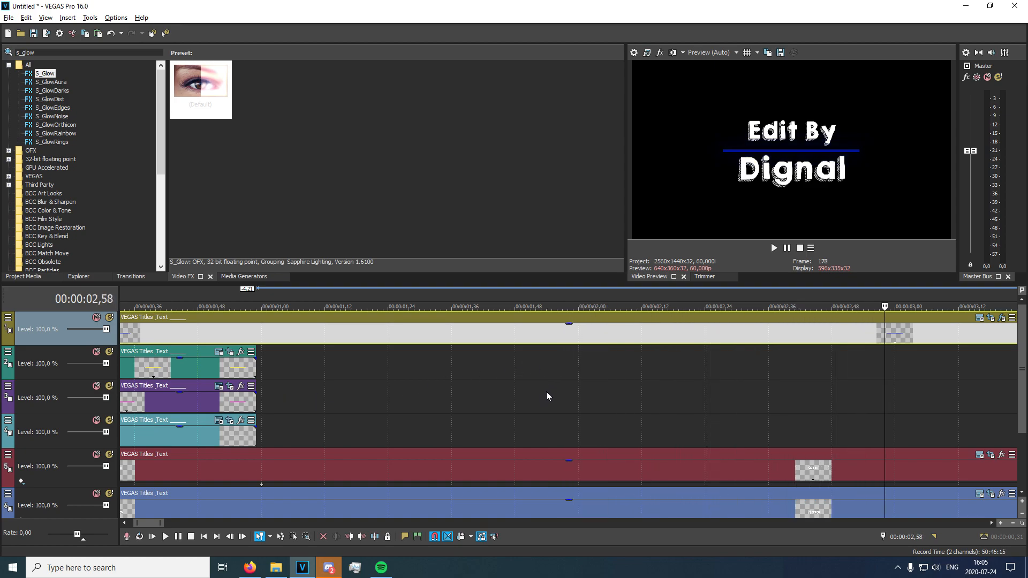
pyautogui.press('Left')
pyautogui.scroll(-4, 570, 350)
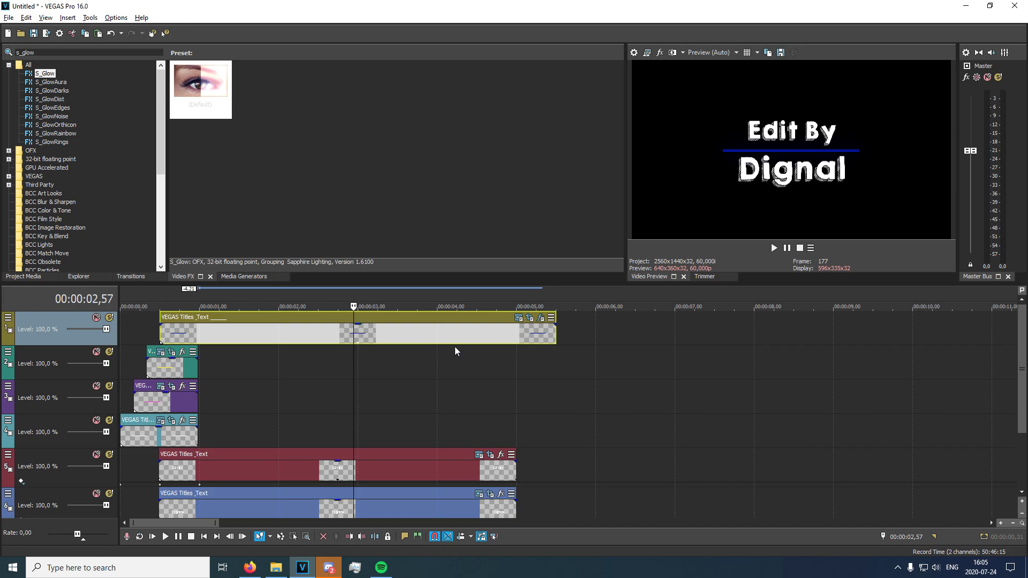
pyautogui.scroll(-2, 457, 351)
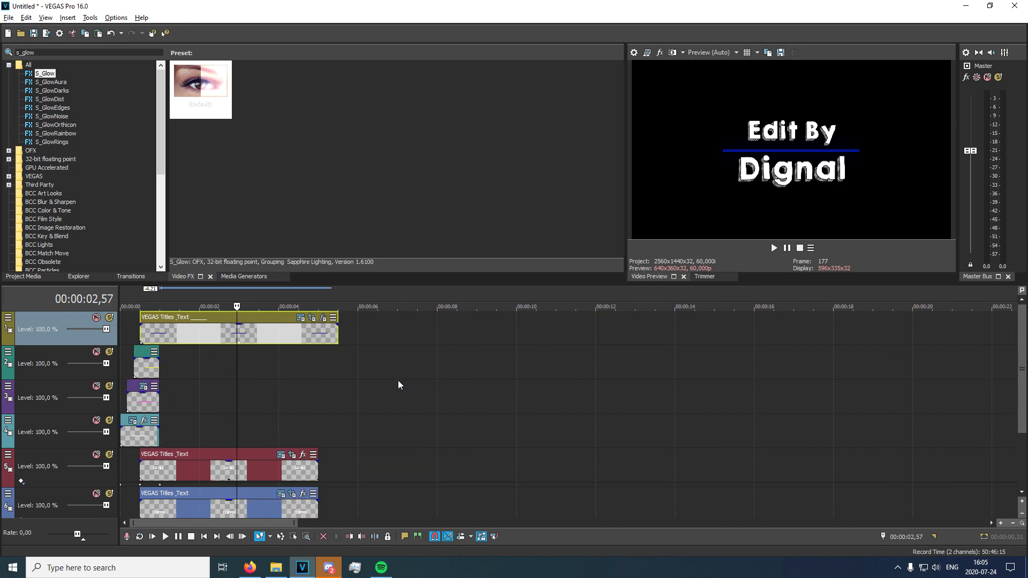
pyautogui.click(312, 318)
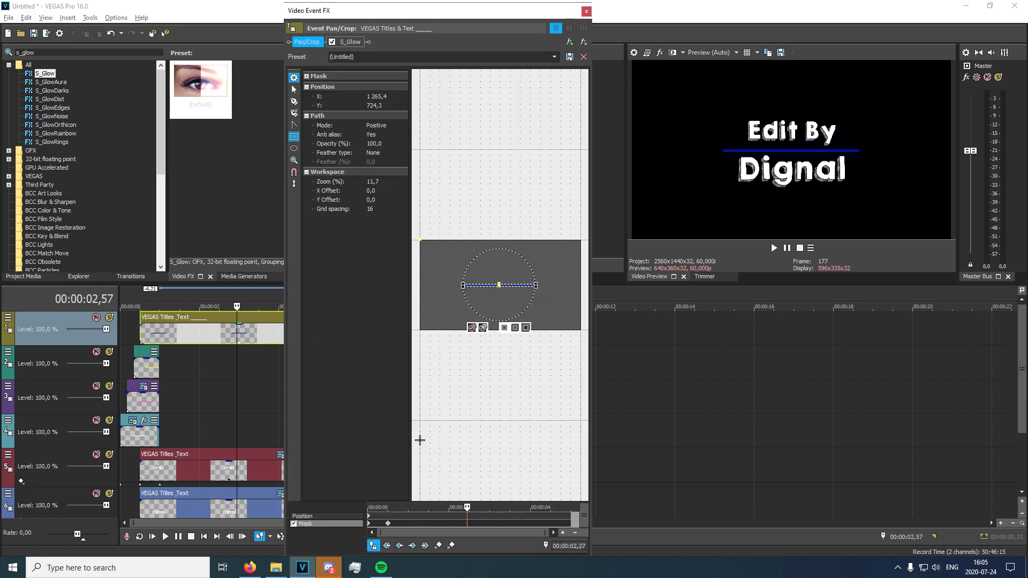
pyautogui.click(440, 544)
# Repeat the collapsed starting mask in a keyframe at about 00:00:03,26 so the blue line shrinks to its center, and play it back.
pyautogui.click(388, 523)
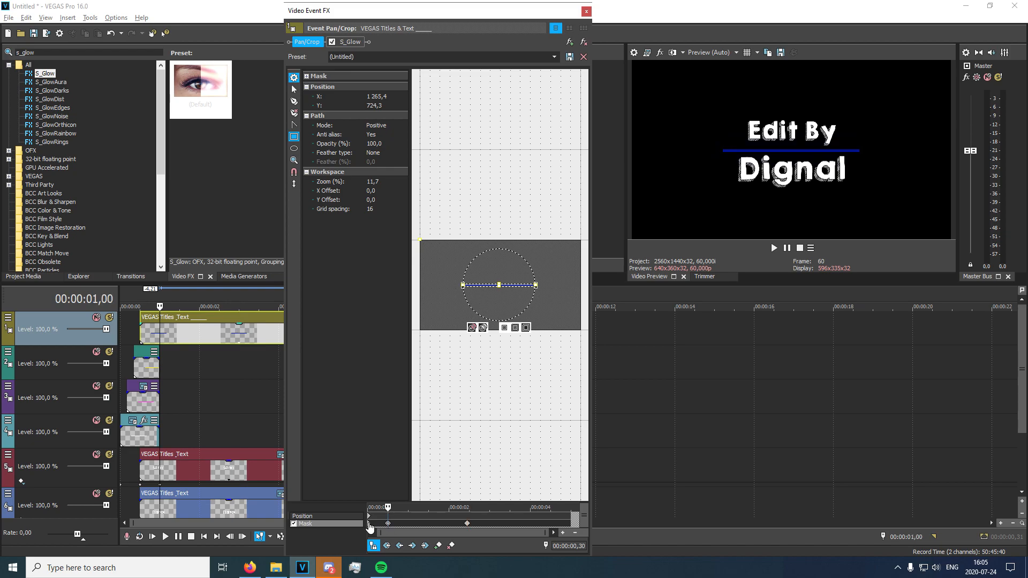
pyautogui.click(368, 524)
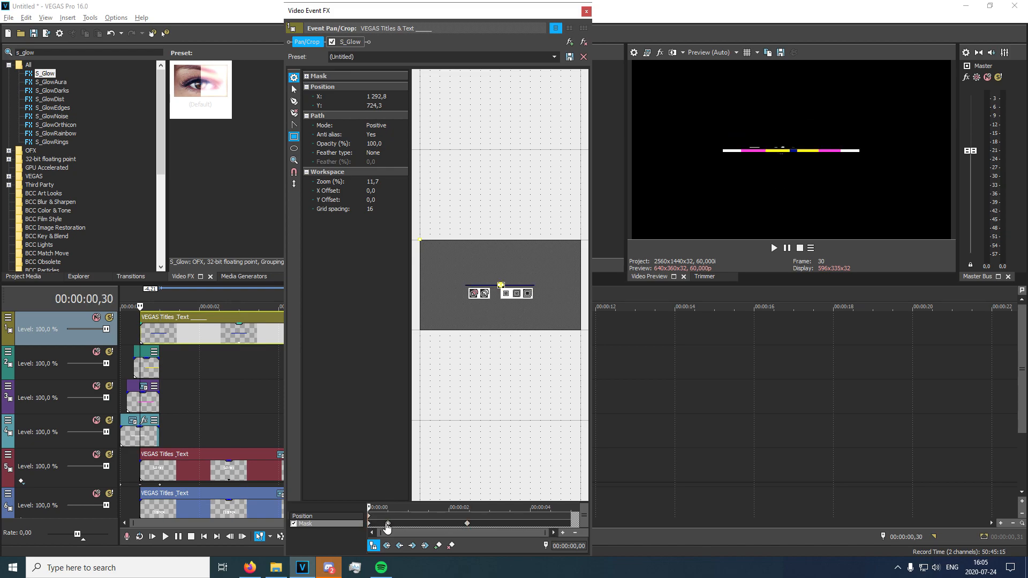
pyautogui.click(467, 524)
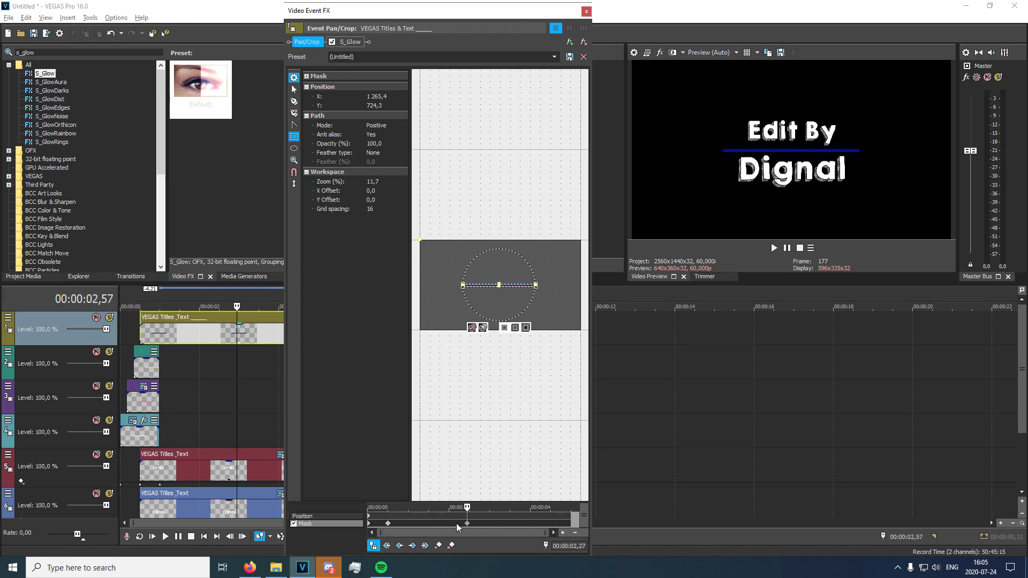
pyautogui.moveTo(477, 524); pyautogui.dragTo(487, 524)
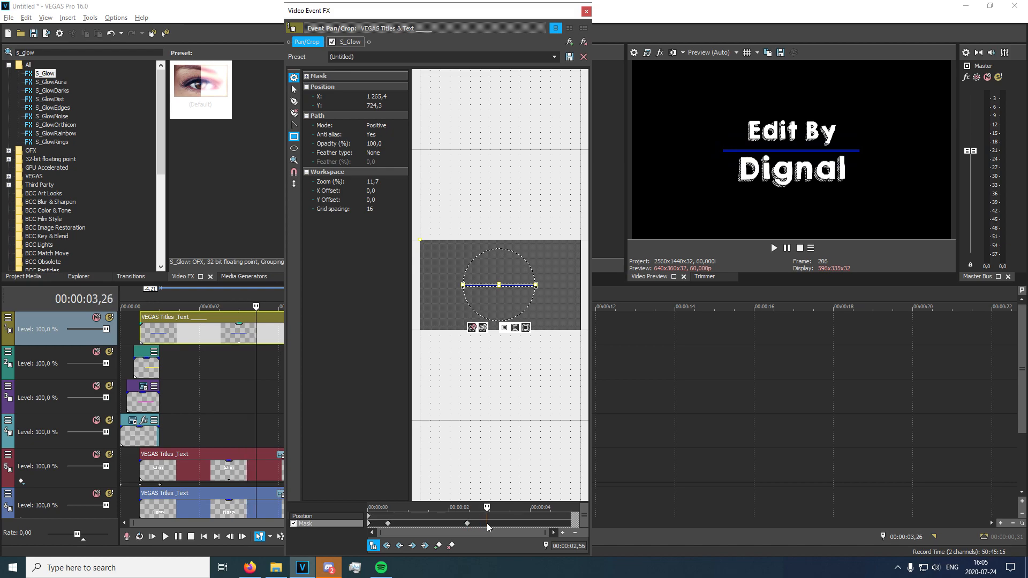
pyautogui.doubleClick(487, 524)
pyautogui.click(586, 11)
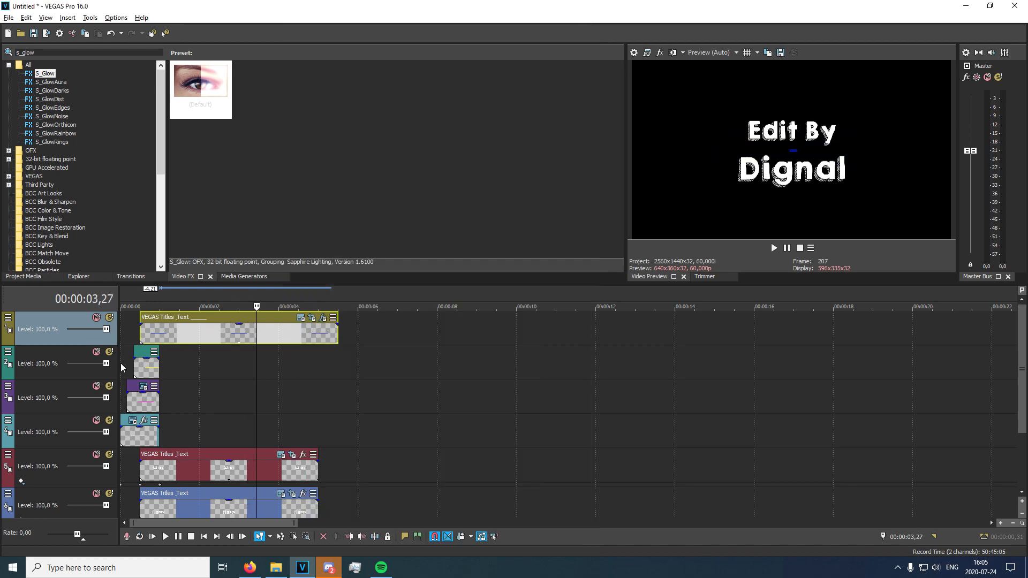
pyautogui.press('space')
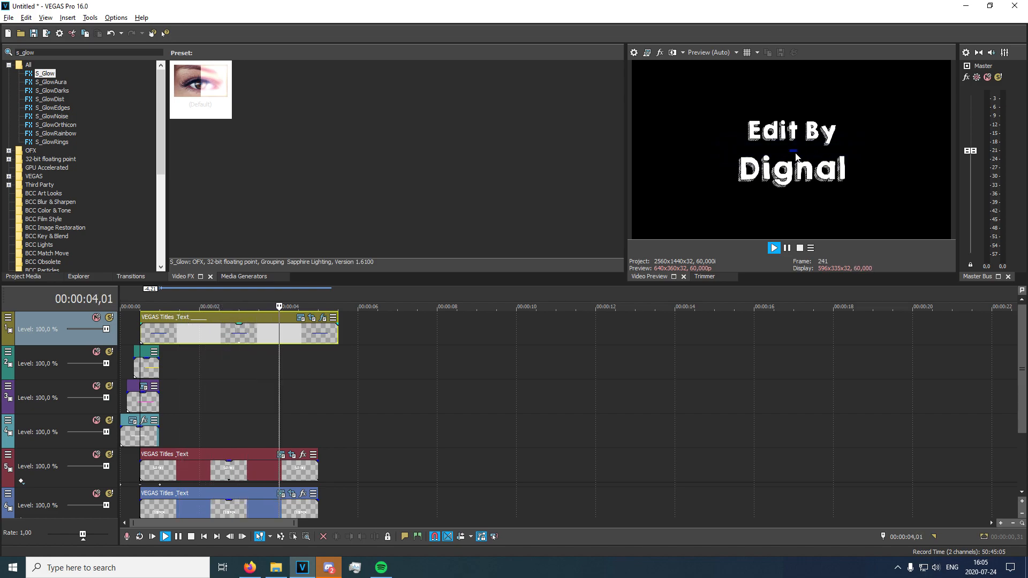
# Split the blue line event at 00:00:03,27, where the line has shrunk to its center, and delete the remainder.
pyautogui.click(264, 335)
pyautogui.click(256, 335)
pyautogui.click(232, 337)
pyautogui.press('Right')
pyautogui.press('Right')
pyautogui.press('Right')
pyautogui.press('Right')
pyautogui.press('Right')
pyautogui.press('Right')
pyautogui.press('Right')
pyautogui.press('Right')
pyautogui.press('Right')
pyautogui.press('Right')
pyautogui.press('Right')
pyautogui.press('Right')
pyautogui.press('Right')
pyautogui.press('Right')
pyautogui.press('Right')
pyautogui.press('Right')
pyautogui.press('Right')
pyautogui.press('Right')
pyautogui.press('Right')
pyautogui.press('Right')
pyautogui.press('Right')
pyautogui.press('Right')
pyautogui.press('Right')
pyautogui.press('Right')
pyautogui.press('Right')
pyautogui.press('Right')
pyautogui.press('Right')
pyautogui.press('Right')
pyautogui.press('Right')
pyautogui.press('Right')
pyautogui.press('Right')
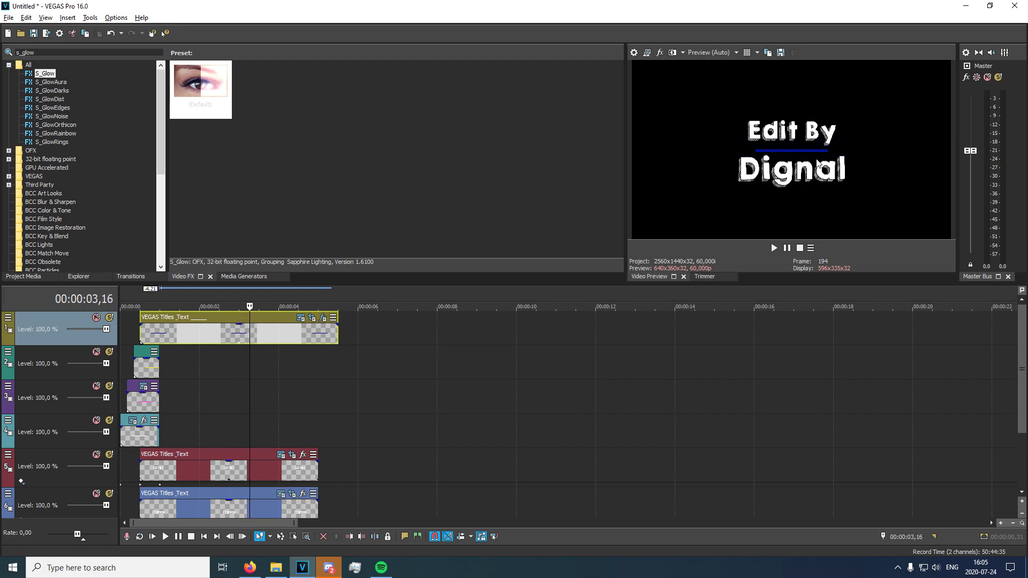
pyautogui.press('Left')
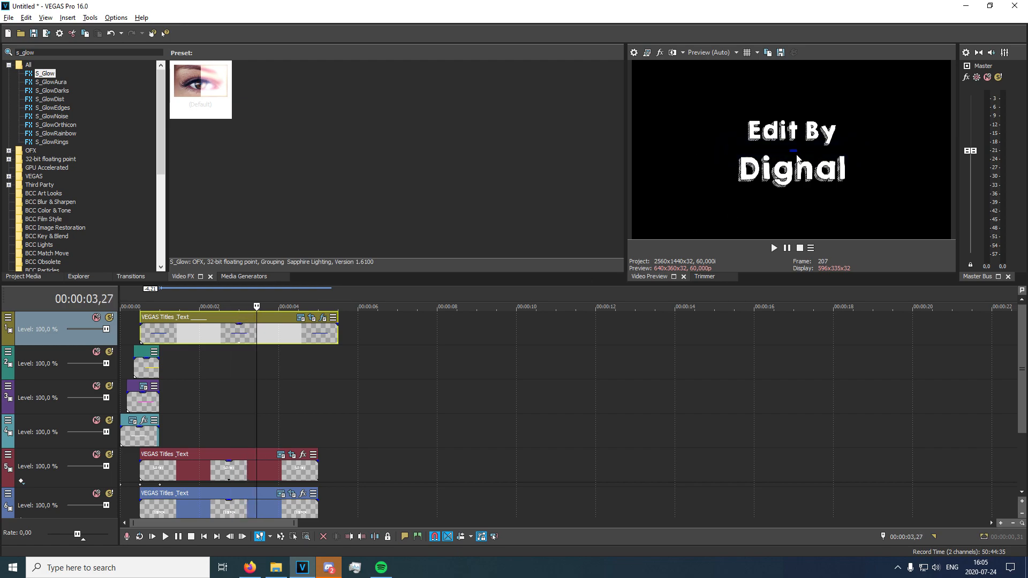
pyautogui.press('s')
pyautogui.click(274, 342)
pyautogui.press('Delete')
# Step through the frames around the trimmed end of the blue line event to examine how the line disappears.
pyautogui.click(246, 342)
pyautogui.press('Right')
pyautogui.press('Right')
pyautogui.press('Right')
pyautogui.press('Right')
pyautogui.press('Right')
pyautogui.press('Right')
pyautogui.press('Right')
# Step through the frames from 00:00:01,08 to examine the title and the start of the line's glow.
pyautogui.press('Right')
pyautogui.press('Right')
pyautogui.press('Right')
pyautogui.press('Right')
pyautogui.press('Right')
pyautogui.press('Right')
pyautogui.press('Right')
pyautogui.press('Right')
pyautogui.press('Right')
pyautogui.press('Right')
pyautogui.press('Right')
pyautogui.press('Right')
pyautogui.press('Right')
pyautogui.press('Right')
pyautogui.press('Right')
pyautogui.press('Right')
pyautogui.press('Right')
pyautogui.press('Right')
pyautogui.press('Right')
pyautogui.press('Right')
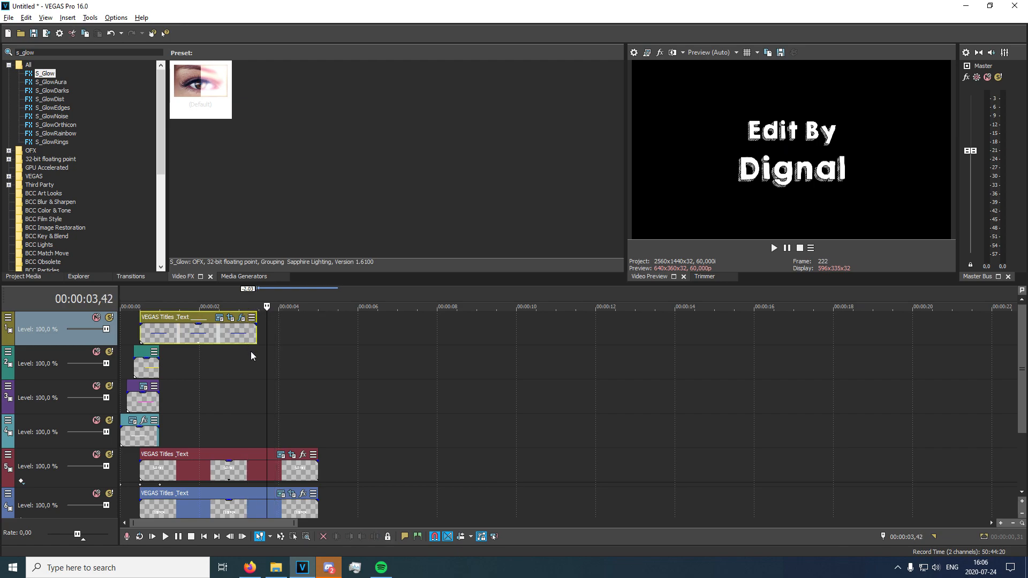
pyautogui.click(246, 401)
pyautogui.click(165, 404)
pyautogui.press('Right')
pyautogui.press('Right')
pyautogui.press('Right')
pyautogui.press('Right')
pyautogui.press('Right')
pyautogui.press('Right')
pyautogui.press('Right')
pyautogui.press('Right')
pyautogui.press('Right')
pyautogui.press('Right')
pyautogui.press('Right')
pyautogui.press('Right')
pyautogui.press('Right')
pyautogui.press('Right')
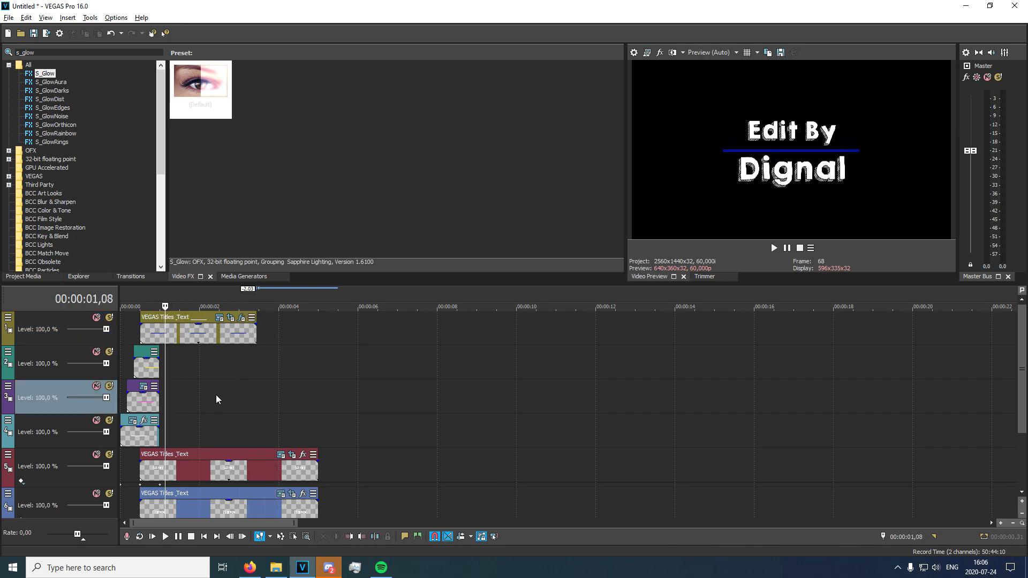
pyautogui.press('Right')
pyautogui.press('Right')
pyautogui.press('Right')
pyautogui.press('Right')
pyautogui.press('Right')
pyautogui.press('Right')
pyautogui.press('Right')
pyautogui.press('Right')
pyautogui.press('Right')
pyautogui.press('Right')
pyautogui.press('Right')
pyautogui.press('Right')
pyautogui.press('Right')
pyautogui.press('Right')
pyautogui.press('Right')
pyautogui.press('Right')
pyautogui.press('Right')
pyautogui.press('Right')
pyautogui.press('Right')
pyautogui.press('Right')
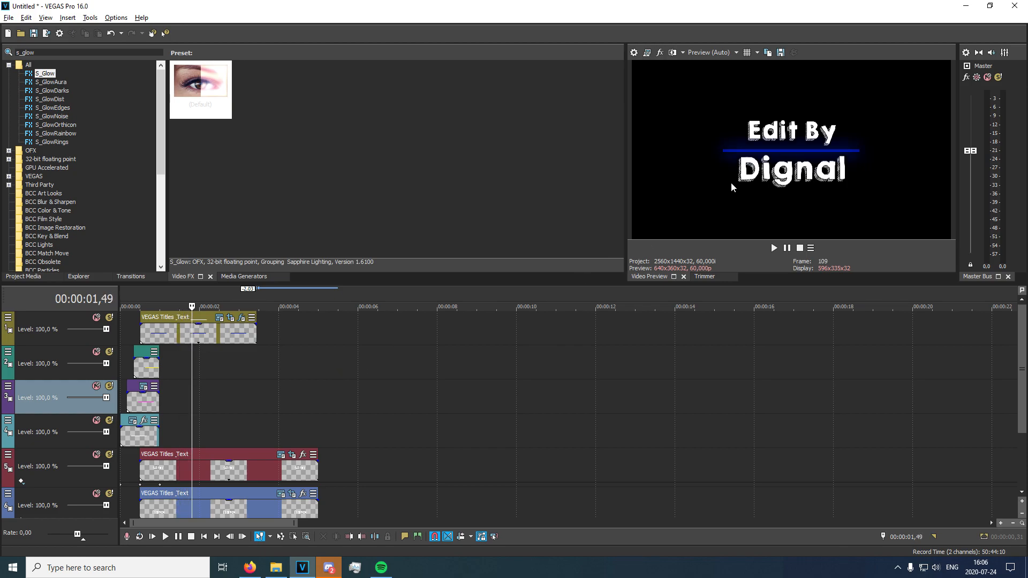
pyautogui.press('Right')
pyautogui.click(166, 364)
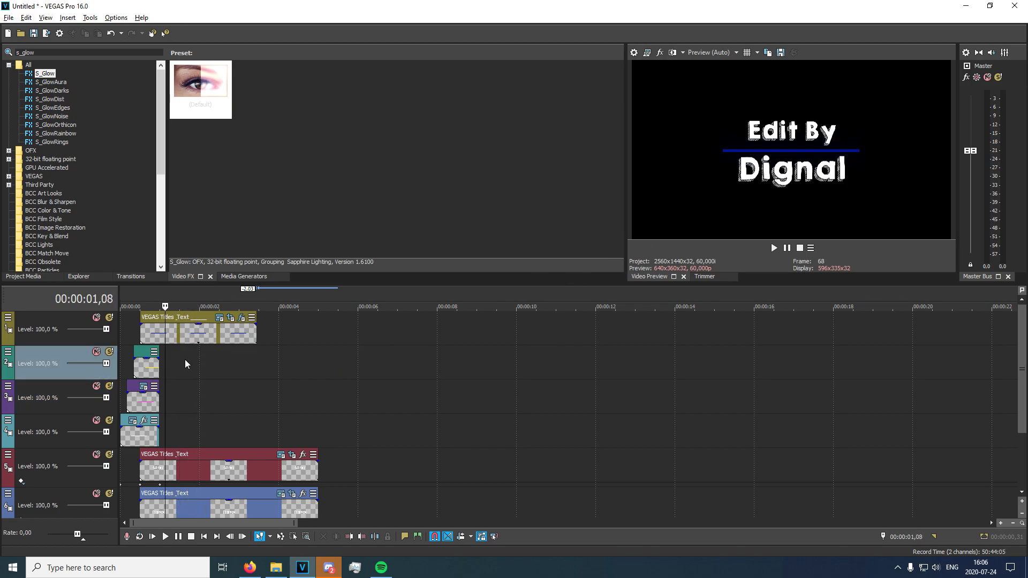
pyautogui.click(204, 371)
# Add a mask keyframe at 00:00:02,00 in the "Edit By" text's Pan/Crop settings.
pyautogui.click(296, 464)
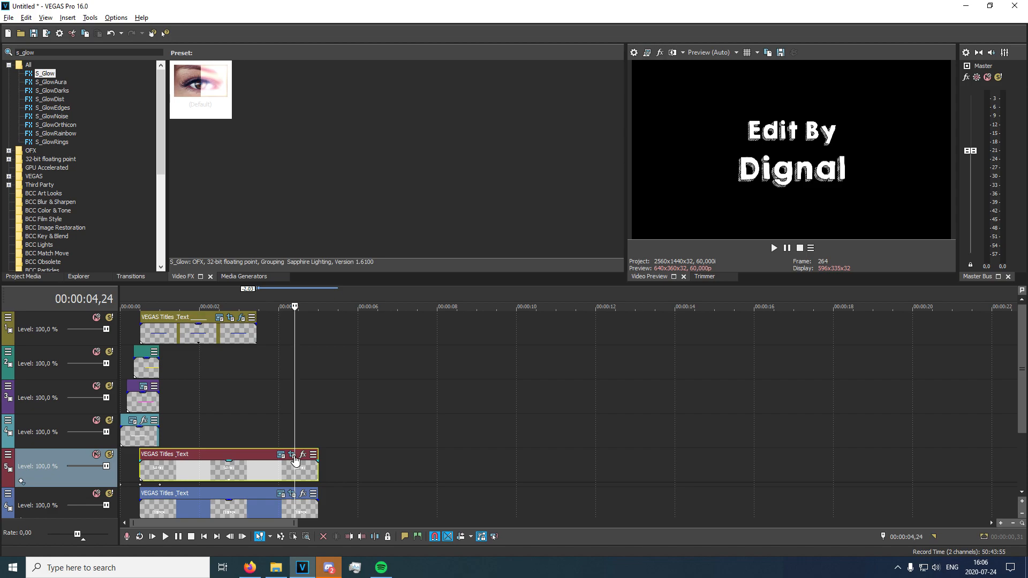
pyautogui.click(292, 455)
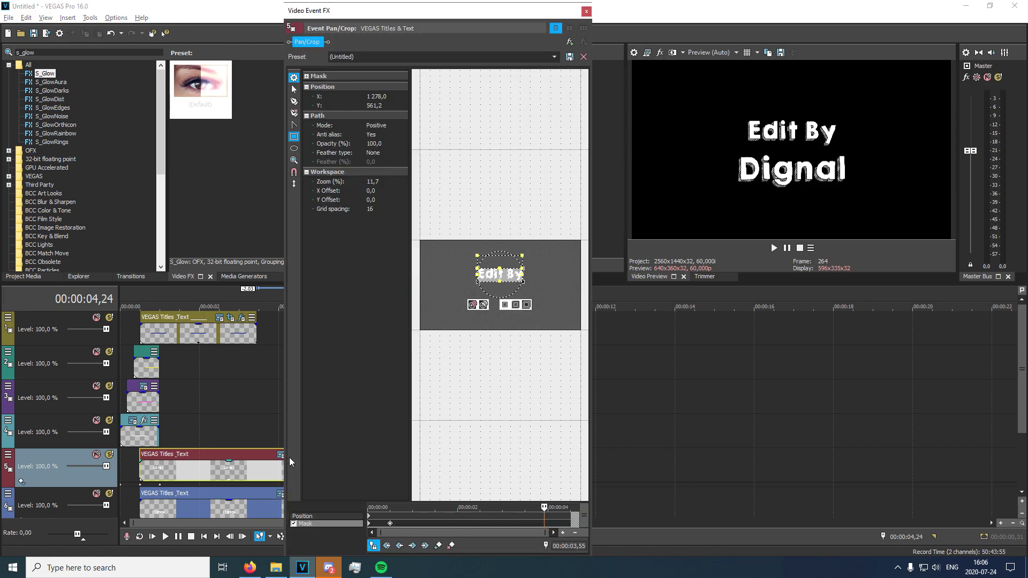
pyautogui.click(389, 523)
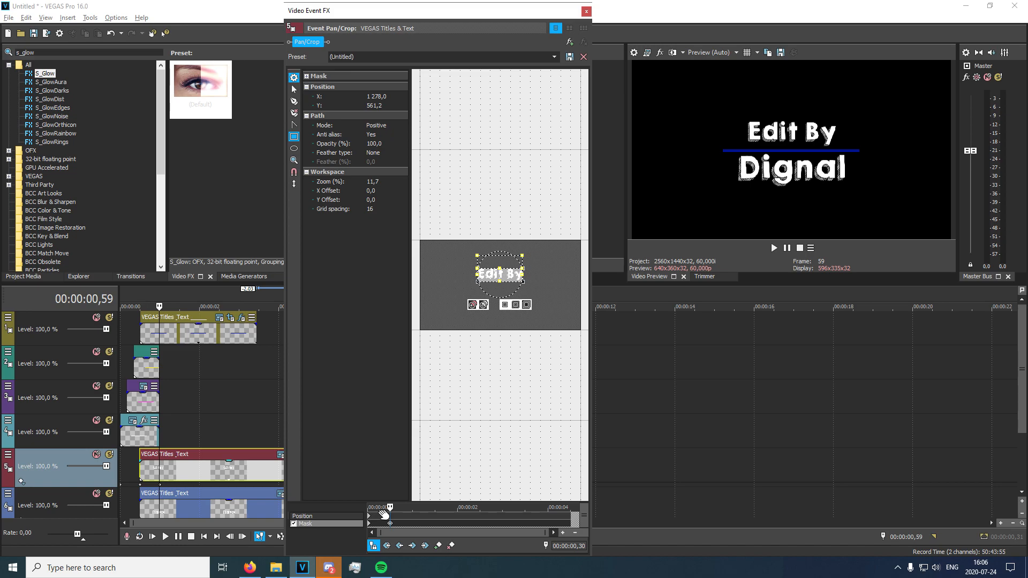
pyautogui.scroll(3, 381, 514)
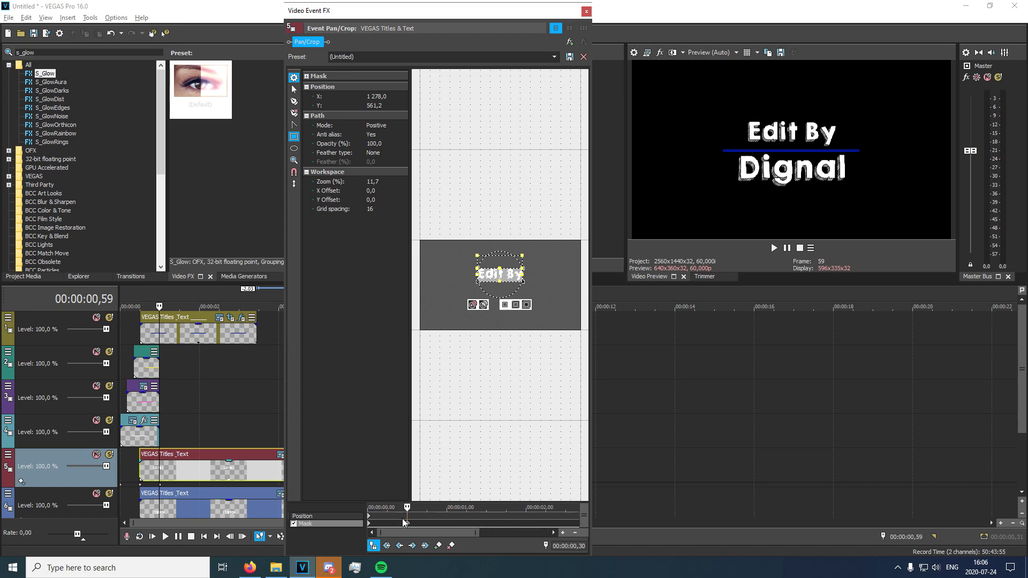
pyautogui.click(424, 523)
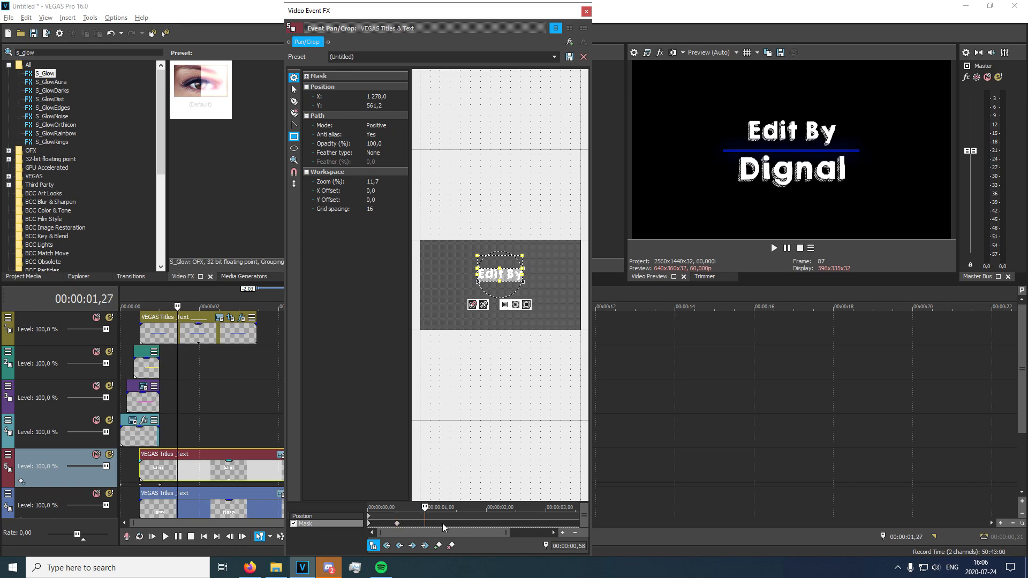
pyautogui.press('space')
pyautogui.scroll(-1, 508, 486)
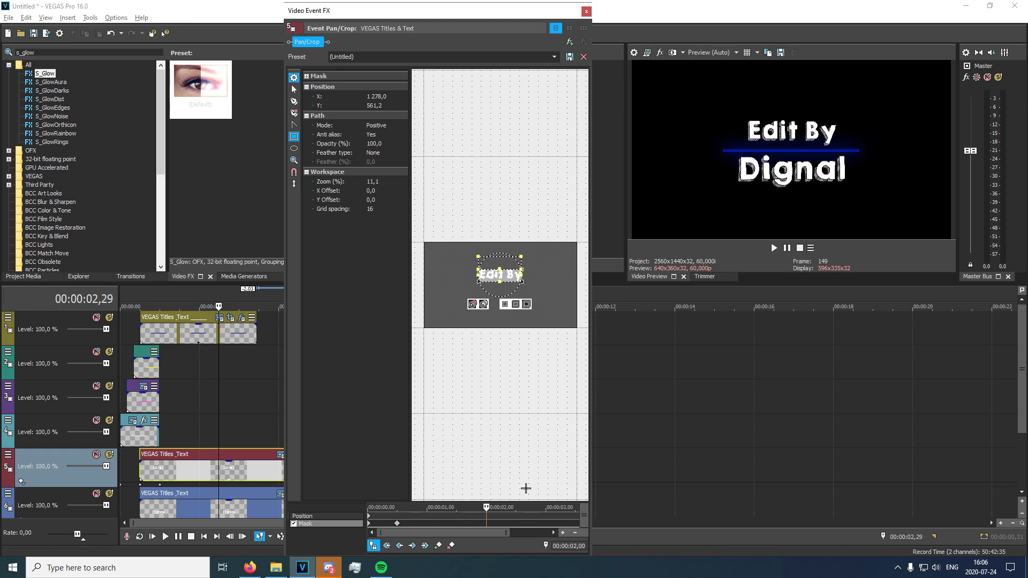
pyautogui.click(438, 545)
# Paste the starting mask into a keyframe at 00:00:02,30 so the "Edit By" text is hidden again.
pyautogui.press('Left')
pyautogui.press('Left')
pyautogui.hotkey('ctrl', 'v')
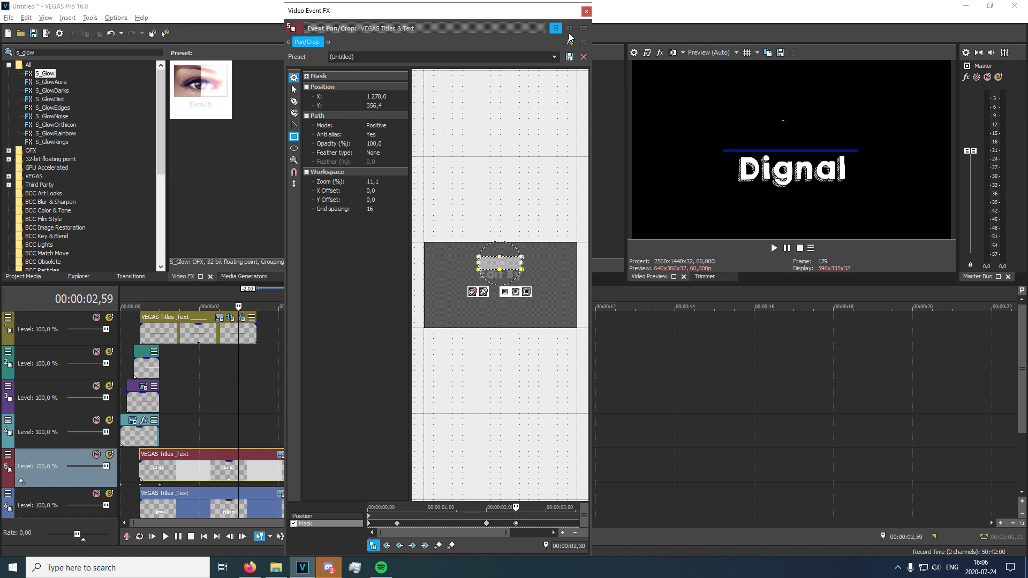
pyautogui.click(585, 11)
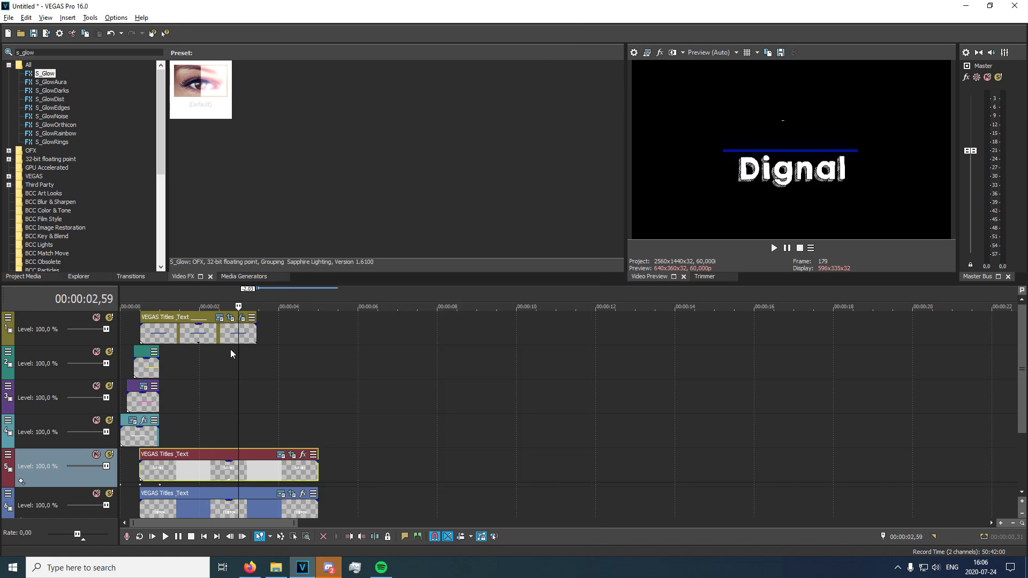
pyautogui.press('s')
pyautogui.click(256, 478)
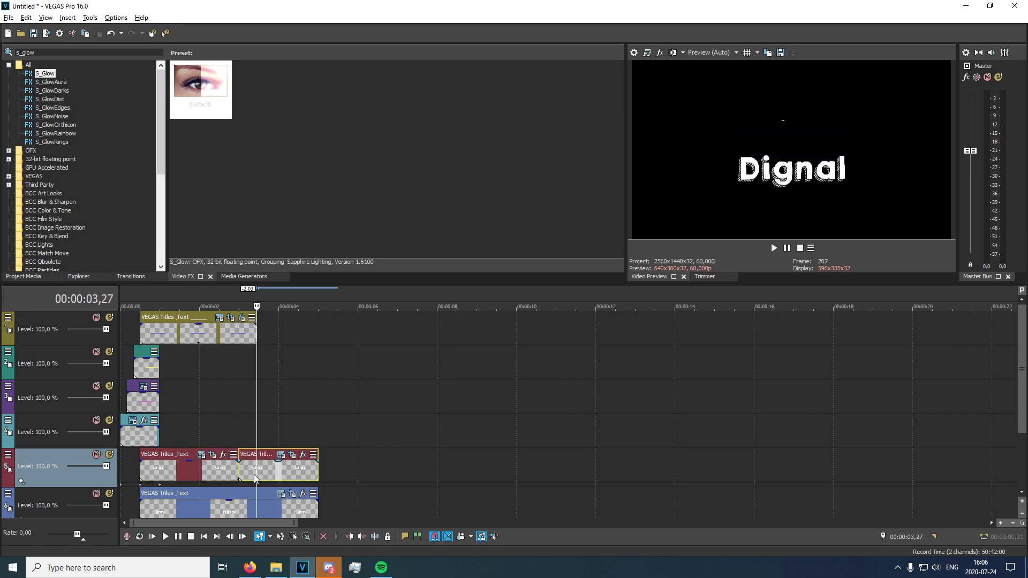
pyautogui.hotkey('ctrl', 'z')
# Split the "Edit By" text event at 00:00:02,59, where the text has disappeared, and delete the remainder.
pyautogui.click(246, 473)
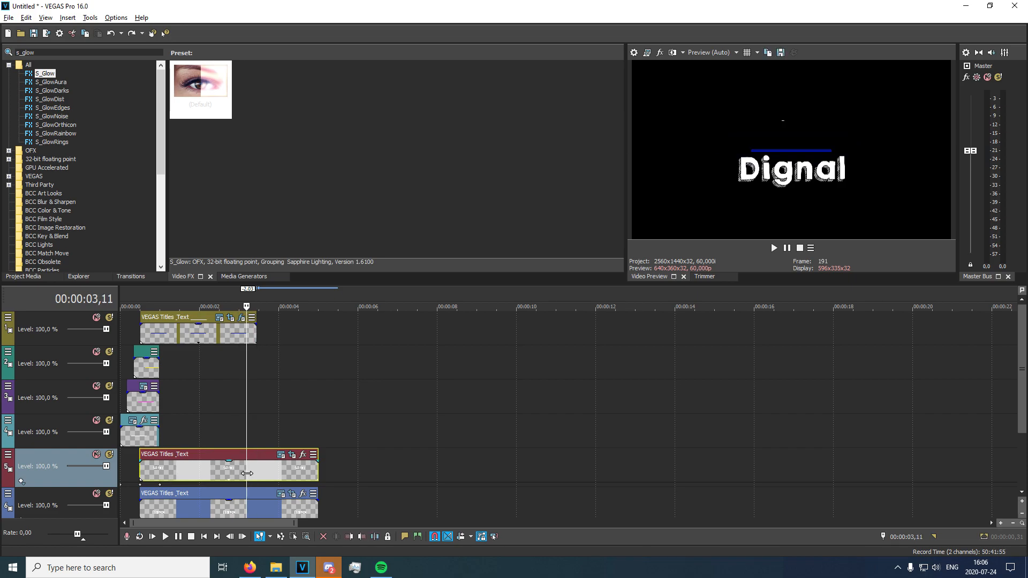
pyautogui.click(249, 473)
pyautogui.click(254, 472)
pyautogui.click(241, 472)
pyautogui.click(233, 472)
pyautogui.press('Right')
pyautogui.press('Right')
pyautogui.press('Right')
pyautogui.press('Right')
pyautogui.press('Right')
pyautogui.press('Right')
pyautogui.press('Right')
pyautogui.press('Right')
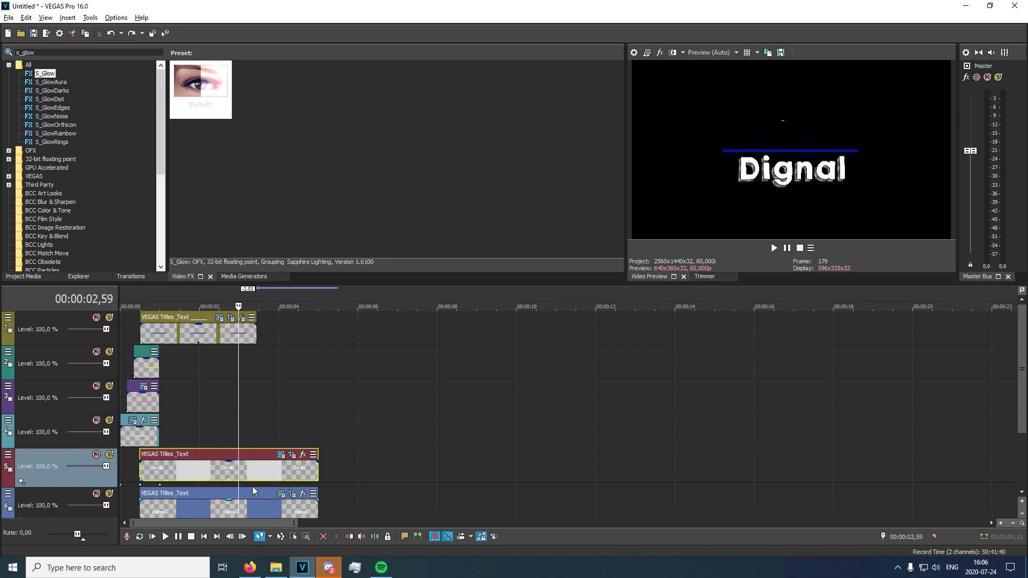
pyautogui.moveTo(1020, 373); pyautogui.dragTo(1021, 421)
pyautogui.press('s')
pyautogui.click(257, 399)
pyautogui.press('Delete')
# Step through the frames around the trimmed end of the "Edit By" event to examine its disappearance.
pyautogui.click(233, 368)
pyautogui.press('Left')
pyautogui.press('Left')
pyautogui.press('Left')
pyautogui.press('Left')
pyautogui.press('Right')
pyautogui.press('Right')
pyautogui.press('Right')
pyautogui.press('Right')
pyautogui.press('Right')
pyautogui.press('Right')
pyautogui.press('Right')
pyautogui.press('Right')
pyautogui.press('Right')
pyautogui.press('Right')
pyautogui.press('Right')
pyautogui.press('Right')
pyautogui.press('Right')
pyautogui.press('Right')
pyautogui.press('Right')
pyautogui.press('Right')
pyautogui.press('Right')
pyautogui.press('Right')
pyautogui.press('Right')
pyautogui.press('Right')
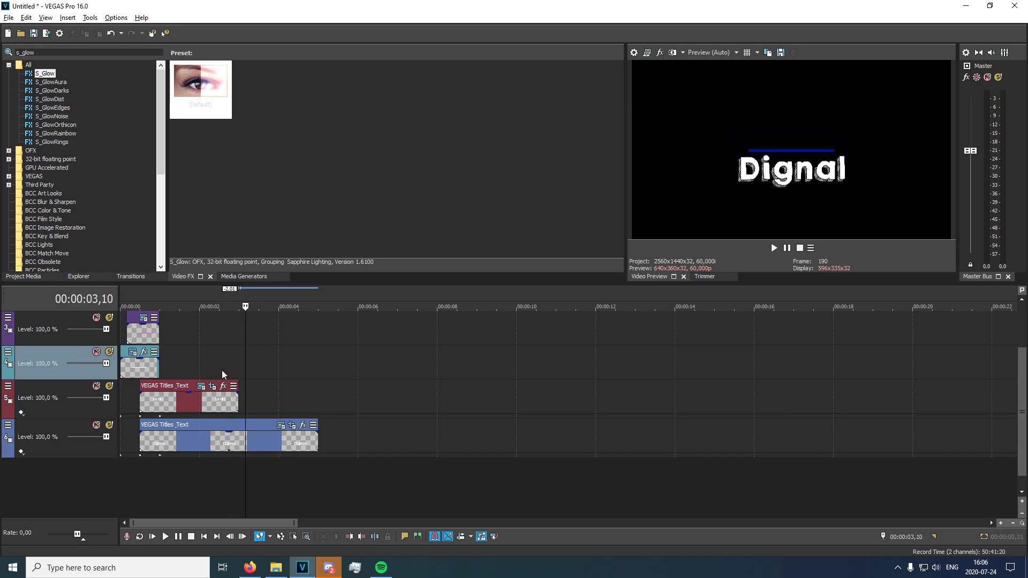
# Add a mask keyframe at about 00:00:02,00 in the "Dignal" text's Pan/Crop settings.
pyautogui.click(238, 442)
pyautogui.click(303, 425)
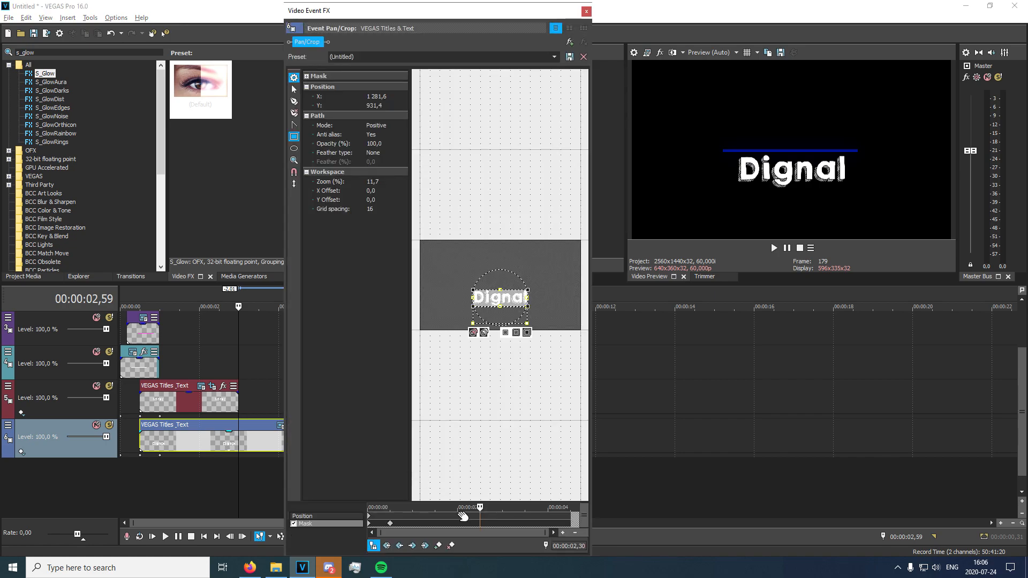
pyautogui.click(458, 522)
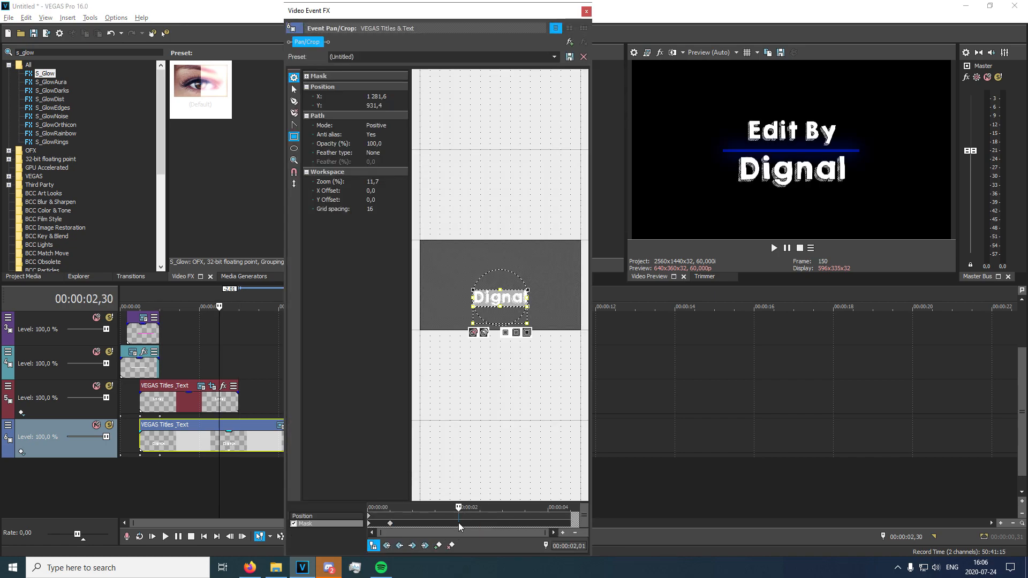
pyautogui.moveTo(458, 523); pyautogui.dragTo(483, 522)
# Paste the starting mask into a keyframe at 00:00:02,30 so the "Dignal" text is hidden again.
pyautogui.click(490, 523)
pyautogui.press('Left')
pyautogui.press('Left')
pyautogui.press('Left')
pyautogui.press('Left')
pyautogui.press('Left')
pyautogui.press('Left')
pyautogui.press('Left')
pyautogui.press('Left')
pyautogui.press('Left')
pyautogui.press('Left')
pyautogui.press('Left')
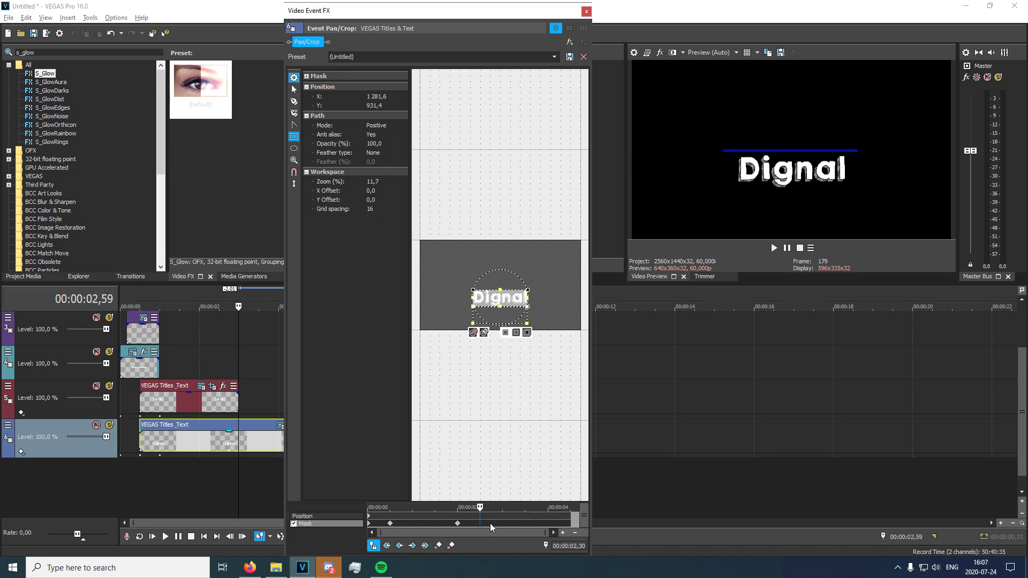
pyautogui.hotkey('ctrl', 'v')
pyautogui.click(586, 11)
# Play back the intro from 00:00:00,20 to check how both text lines disappear.
pyautogui.click(133, 413)
pyautogui.press('space')
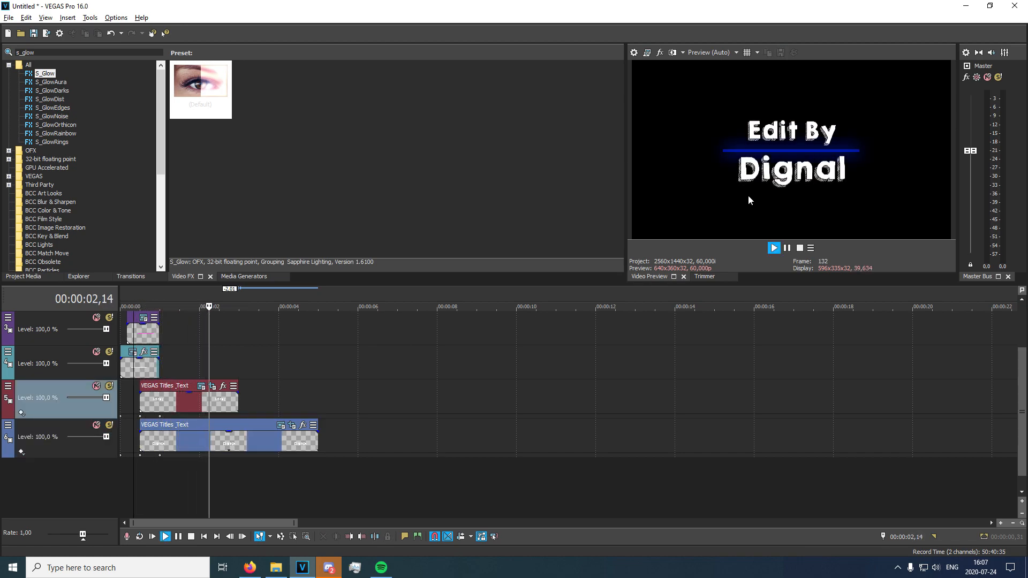
pyautogui.press('space')
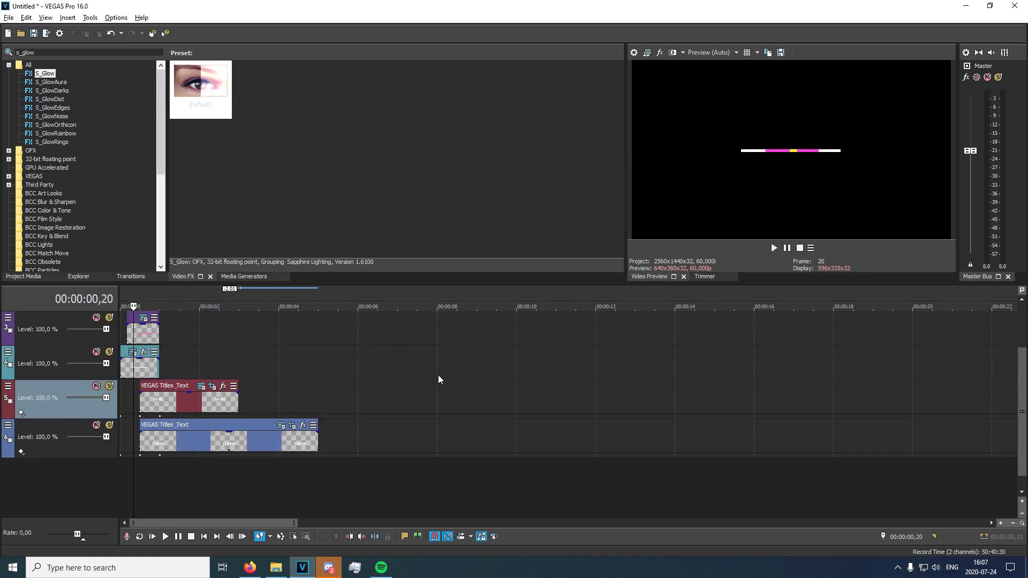
# Add a position keyframe at about 00:00:02,30 in the Track Motion settings of the "Dignal" track.
pyautogui.click(237, 402)
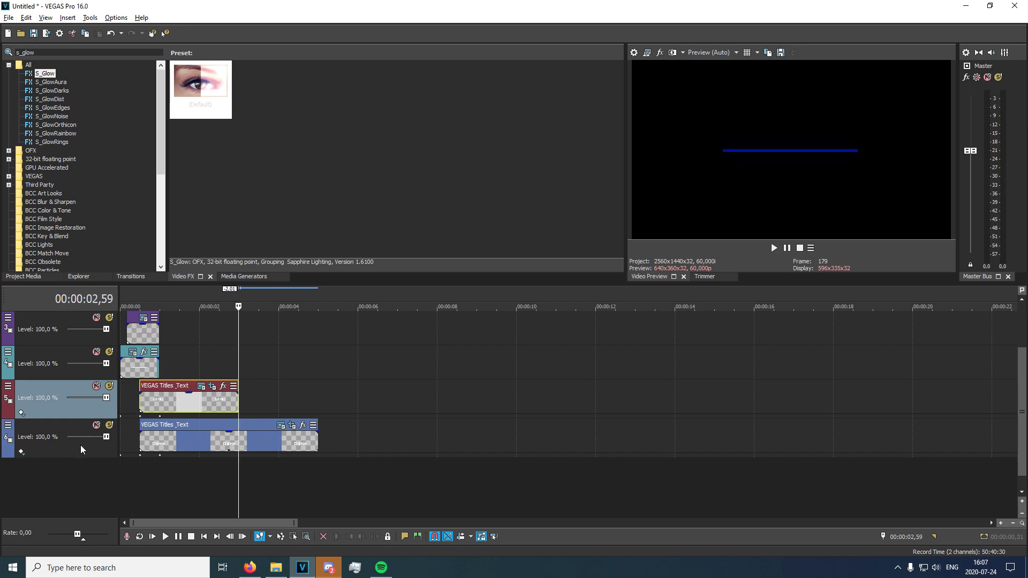
pyautogui.rightClick(129, 448)
pyautogui.click(73, 431)
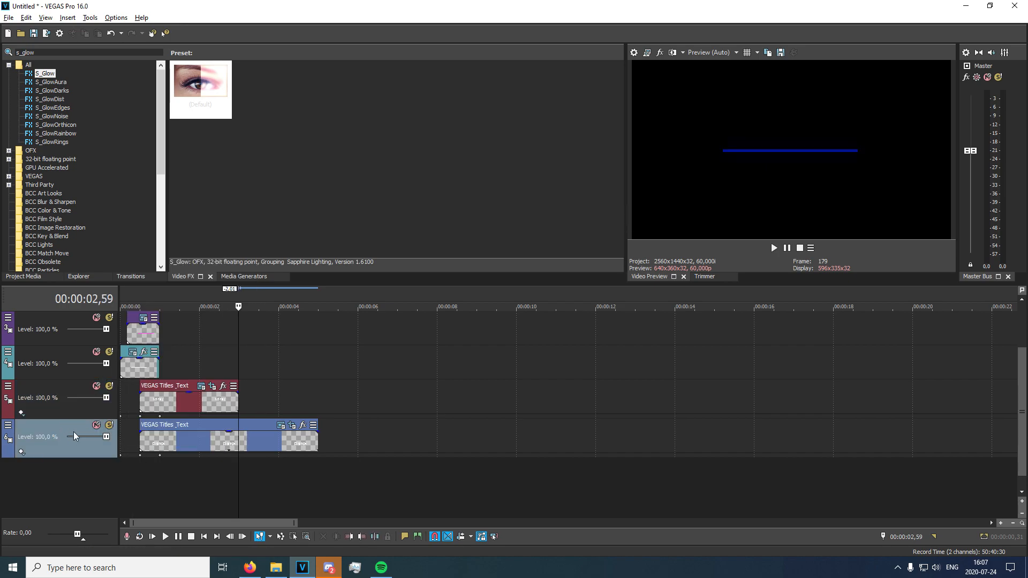
pyautogui.click(8, 425)
pyautogui.click(32, 312)
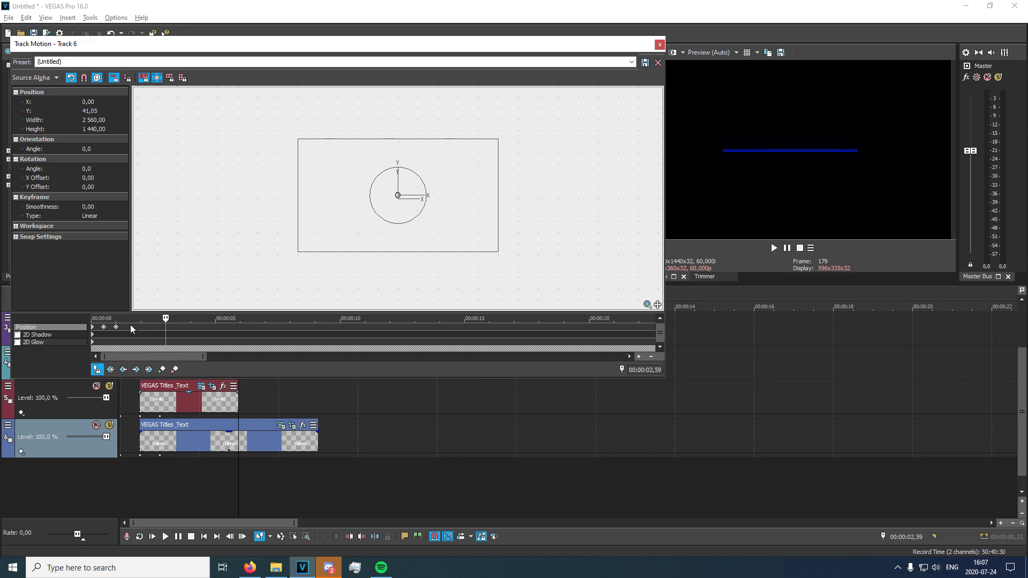
pyautogui.click(148, 326)
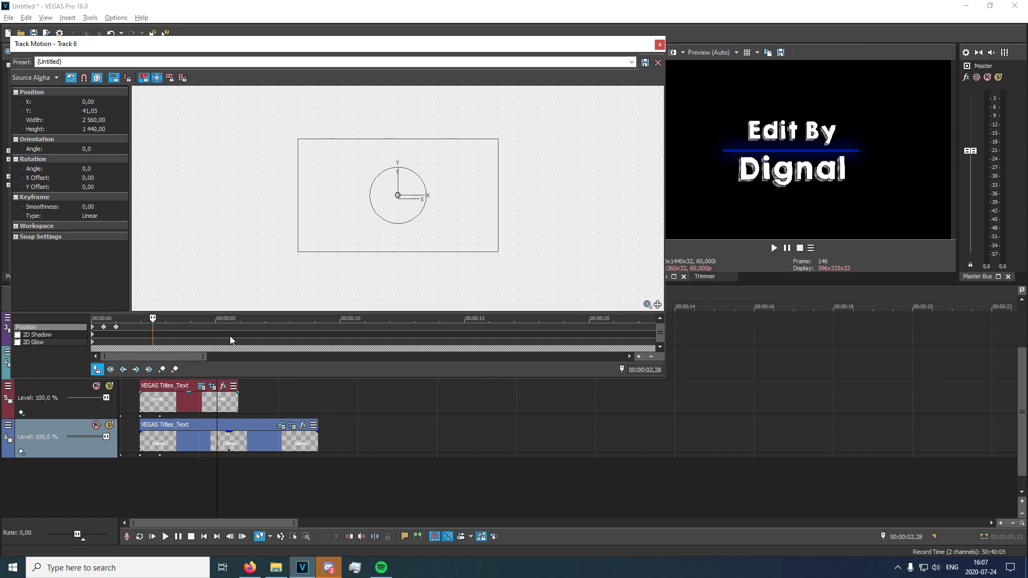
pyautogui.press('Right')
pyautogui.press('Right')
pyautogui.press('Right')
pyautogui.press('Right')
pyautogui.press('Right')
pyautogui.press('Right')
pyautogui.press('Left')
pyautogui.press('Left')
pyautogui.press('Left')
pyautogui.press('Left')
pyautogui.press('Left')
pyautogui.press('Left')
pyautogui.press('Left')
pyautogui.press('Left')
pyautogui.press('Left')
pyautogui.press('Left')
pyautogui.press('Left')
pyautogui.press('Left')
pyautogui.press('Left')
pyautogui.press('Left')
pyautogui.press('Left')
pyautogui.press('Left')
pyautogui.press('Left')
pyautogui.press('Left')
# Move the "Dignal" track up to Y 301 in a Track Motion keyframe at 00:00:02,58.
pyautogui.press('Right')
pyautogui.press('Right')
pyautogui.press('Right')
pyautogui.press('Right')
pyautogui.press('Right')
pyautogui.press('Right')
pyautogui.press('Right')
pyautogui.press('Right')
pyautogui.press('Right')
pyautogui.press('Right')
pyautogui.press('Right')
pyautogui.press('Right')
pyautogui.press('Right')
pyautogui.press('Right')
pyautogui.press('Right')
pyautogui.press('Right')
pyautogui.press('Right')
pyautogui.press('Right')
pyautogui.press('Right')
pyautogui.press('Right')
pyautogui.press('Right')
pyautogui.press('Right')
pyautogui.press('Right')
pyautogui.press('Right')
pyautogui.press('Right')
pyautogui.press('Right')
pyautogui.press('Right')
pyautogui.press('Right')
pyautogui.press('Right')
pyautogui.press('Right')
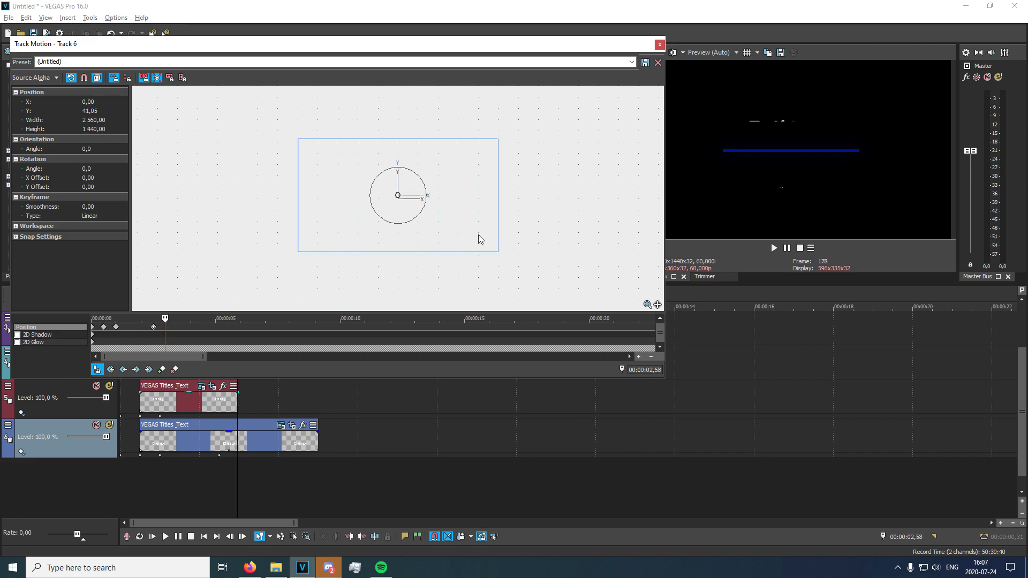
pyautogui.moveTo(455, 220); pyautogui.dragTo(454, 200)
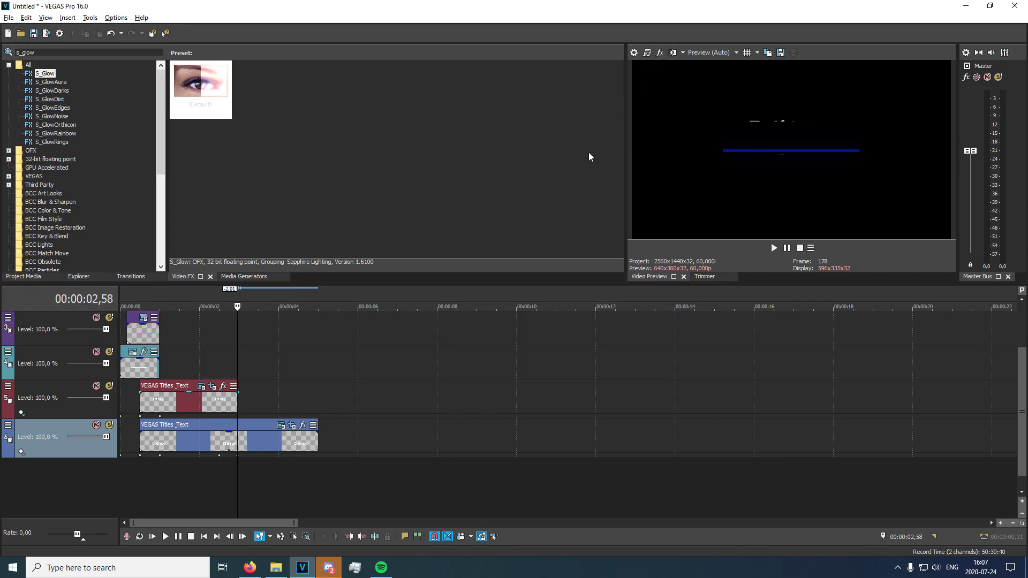
pyautogui.click(660, 45)
# Split the "Dignal" text event at 00:00:02,59 and delete the remainder.
pyautogui.scroll(4, 246, 458)
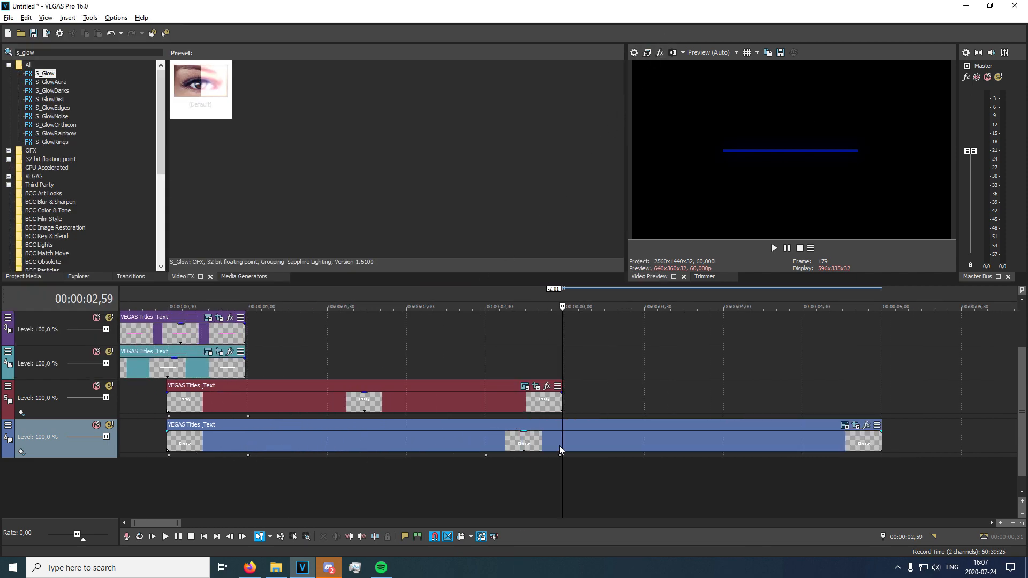
pyautogui.click(559, 445)
pyautogui.press('s')
pyautogui.press('Delete')
# Play back the intro from 00:00:00,26 to check the exit motion of the "Dignal" text.
pyautogui.click(494, 470)
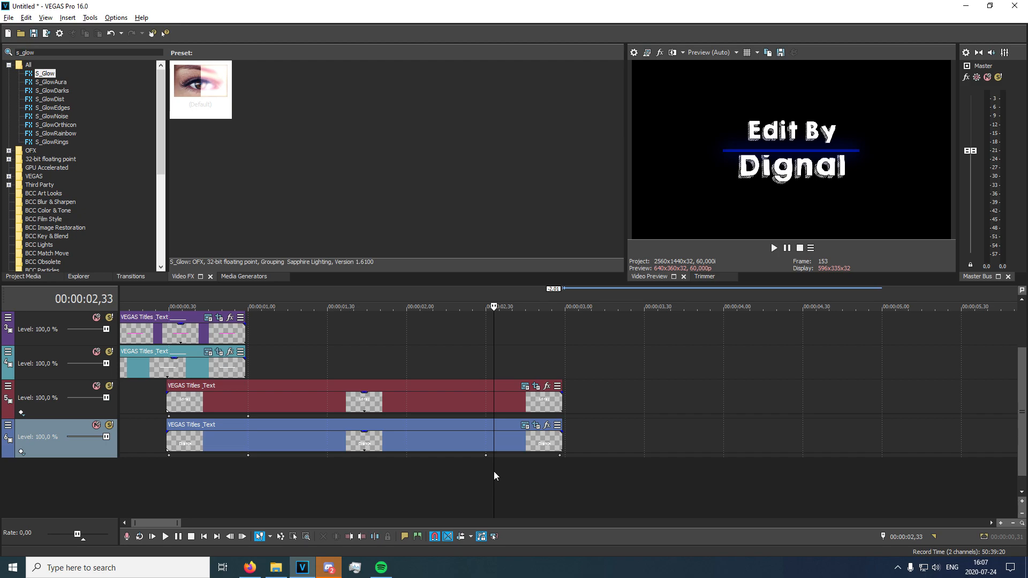
pyautogui.click(236, 478)
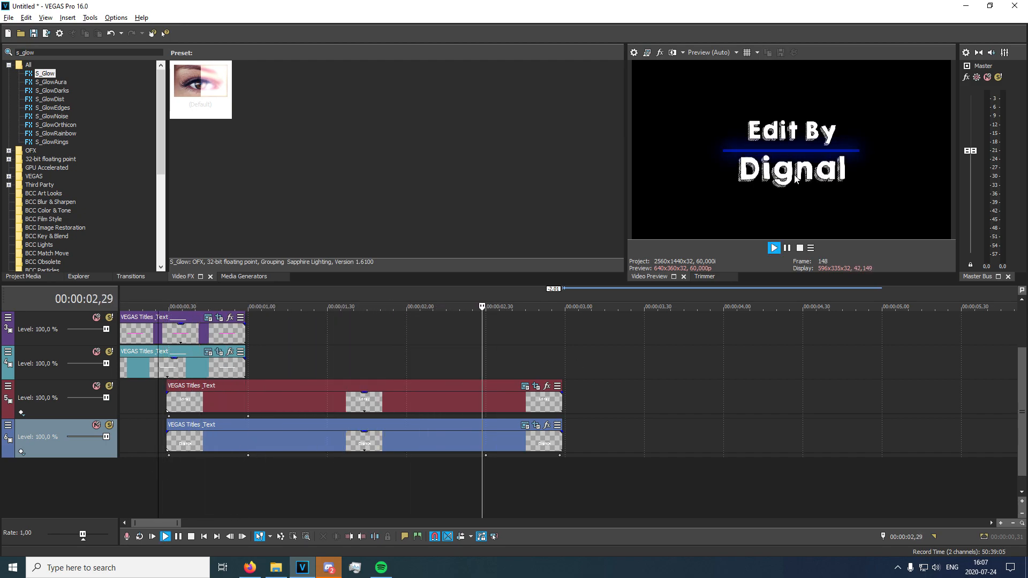
pyautogui.press('space')
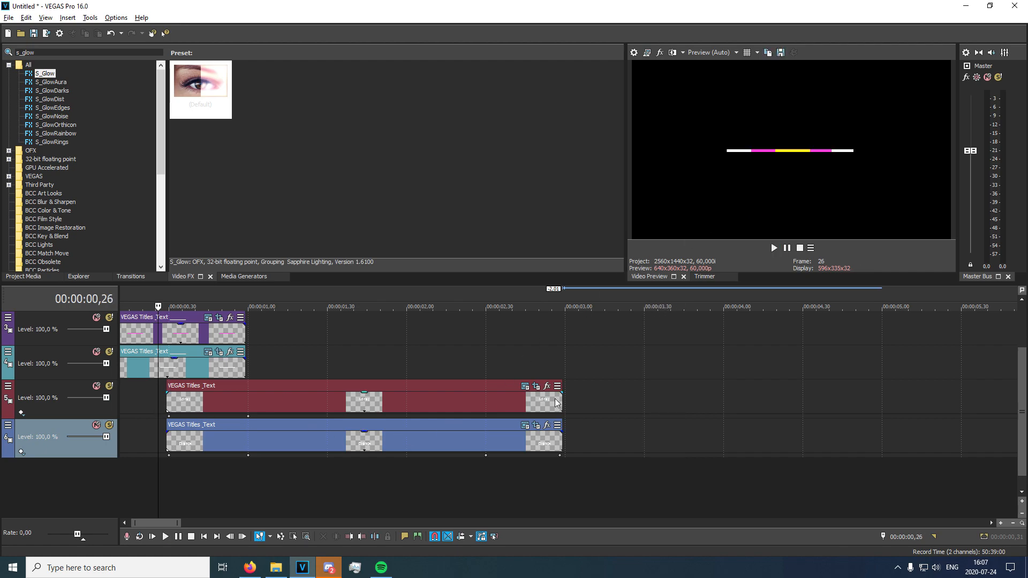
# Add a position keyframe at 00:00:02,30 in the Track Motion settings of the "Edit By" track.
pyautogui.click(536, 386)
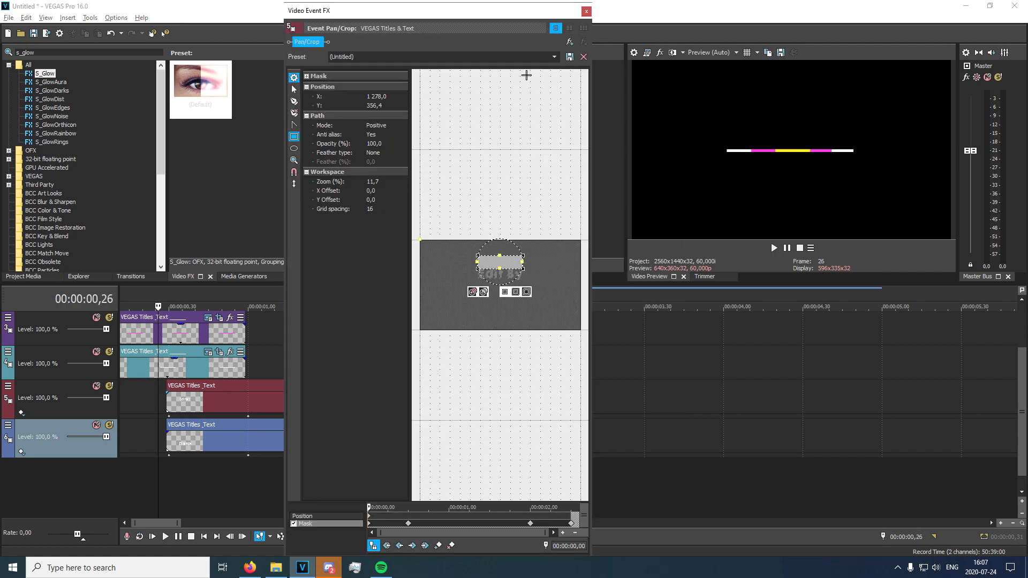
pyautogui.click(586, 10)
pyautogui.rightClick(10, 396)
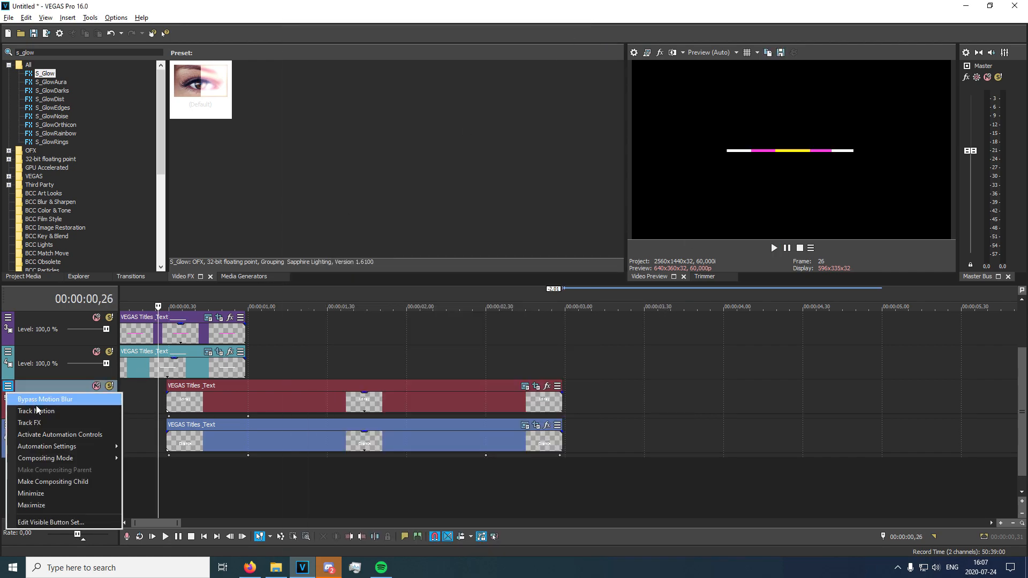
pyautogui.click(78, 414)
pyautogui.click(190, 328)
pyautogui.click(212, 328)
pyautogui.press('Right')
pyautogui.press('Right')
pyautogui.press('Right')
pyautogui.press('Right')
pyautogui.press('Right')
pyautogui.press('Right')
pyautogui.press('Right')
pyautogui.press('Right')
pyautogui.press('Right')
pyautogui.press('Right')
pyautogui.press('Right')
pyautogui.press('Right')
pyautogui.press('Right')
pyautogui.press('Right')
pyautogui.press('Right')
pyautogui.press('Right')
pyautogui.press('Right')
pyautogui.press('Right')
pyautogui.press('Right')
pyautogui.press('Right')
pyautogui.press('Right')
pyautogui.press('Right')
pyautogui.press('Right')
pyautogui.press('Right')
pyautogui.press('Right')
pyautogui.press('Right')
pyautogui.press('Right')
pyautogui.press('Right')
pyautogui.press('Right')
pyautogui.press('Right')
pyautogui.press('Right')
pyautogui.press('Right')
pyautogui.press('Right')
pyautogui.press('Right')
pyautogui.press('Right')
pyautogui.press('Right')
pyautogui.press('Right')
pyautogui.press('Right')
pyautogui.press('Right')
pyautogui.press('Right')
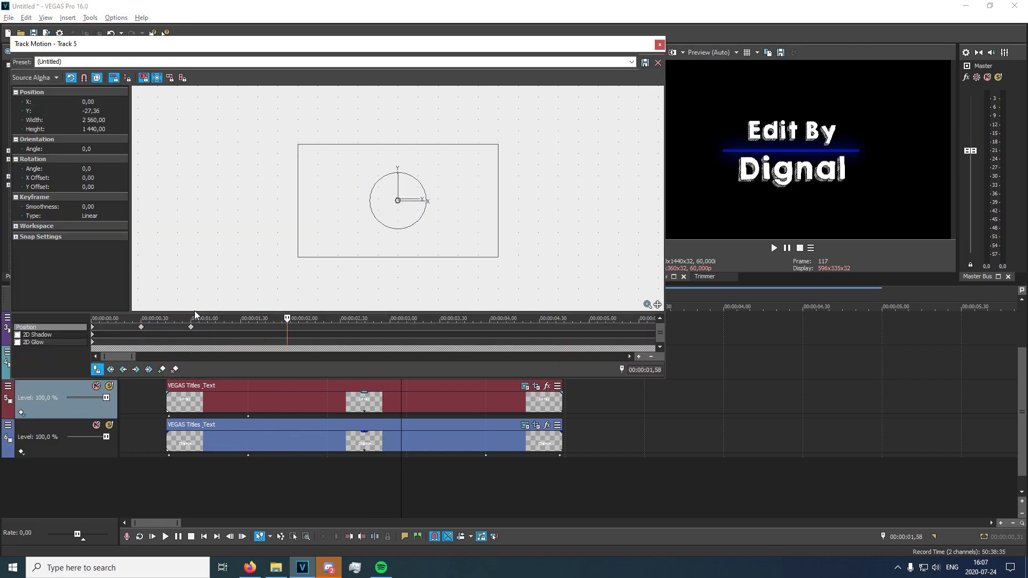
pyautogui.press('Right')
pyautogui.press('Right')
pyautogui.press('Right')
pyautogui.press('Right')
pyautogui.press('Right')
pyautogui.press('Right')
pyautogui.press('Right')
pyautogui.press('Right')
pyautogui.press('Right')
pyautogui.press('Right')
pyautogui.press('Right')
pyautogui.press('Right')
pyautogui.press('Right')
pyautogui.press('Right')
pyautogui.press('Right')
pyautogui.press('Right')
pyautogui.press('Right')
pyautogui.press('Right')
pyautogui.press('Right')
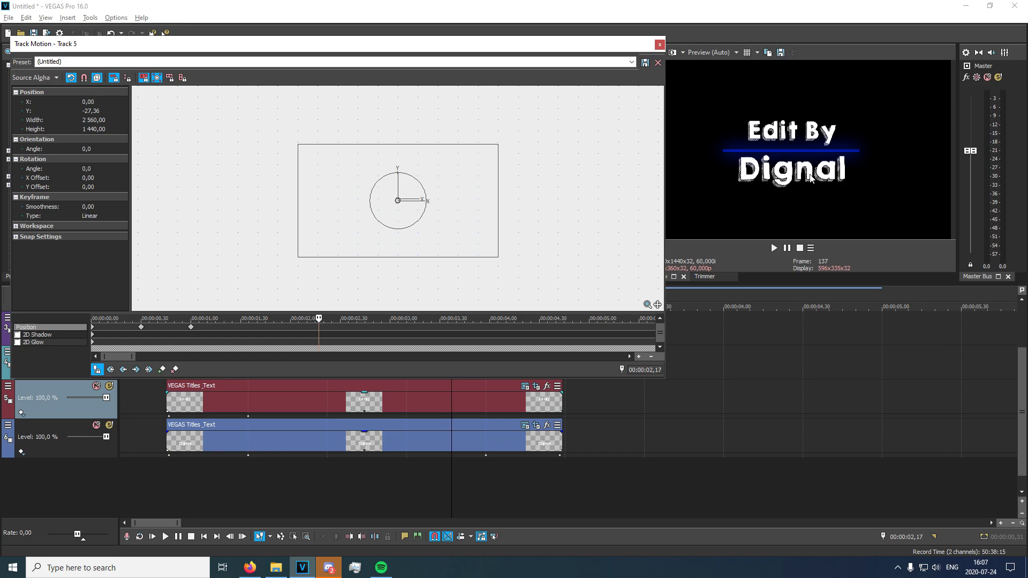
pyautogui.press('Left')
pyautogui.press('Left')
pyautogui.press('Left')
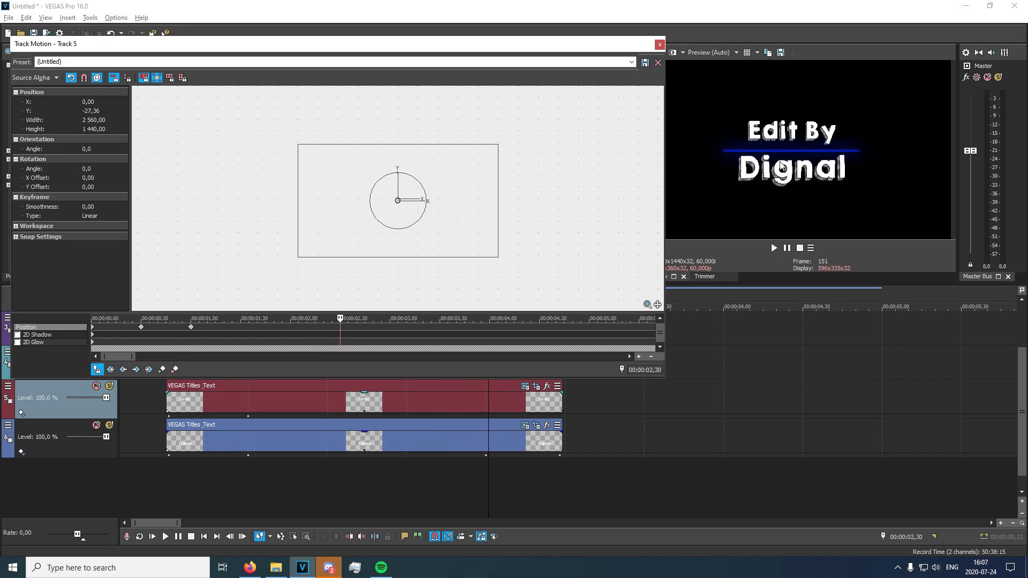
pyautogui.click(162, 369)
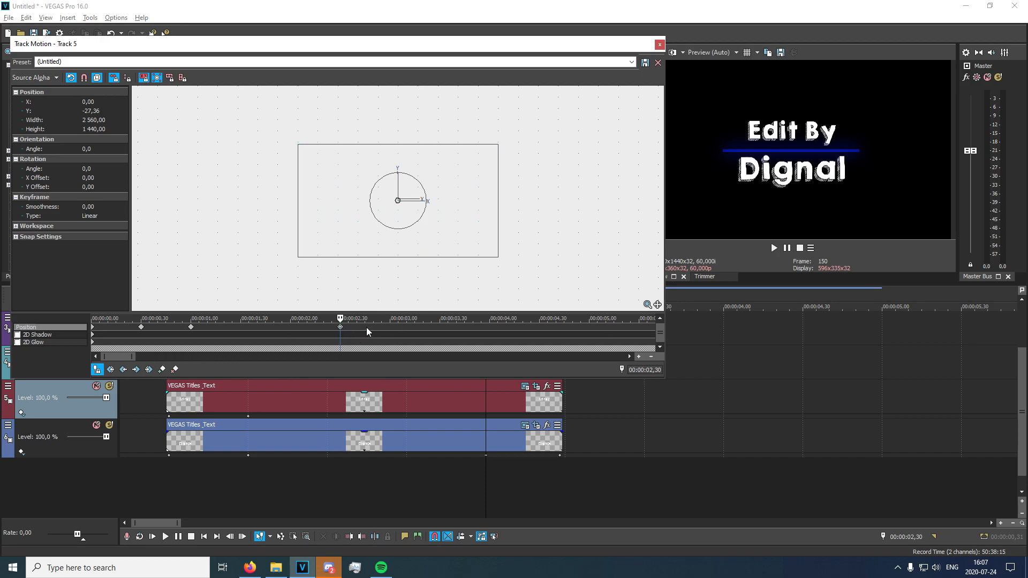
# Move the "Edit By" track down to about Y -239 in a Track Motion keyframe at 00:00:02,58.
pyautogui.press('space')
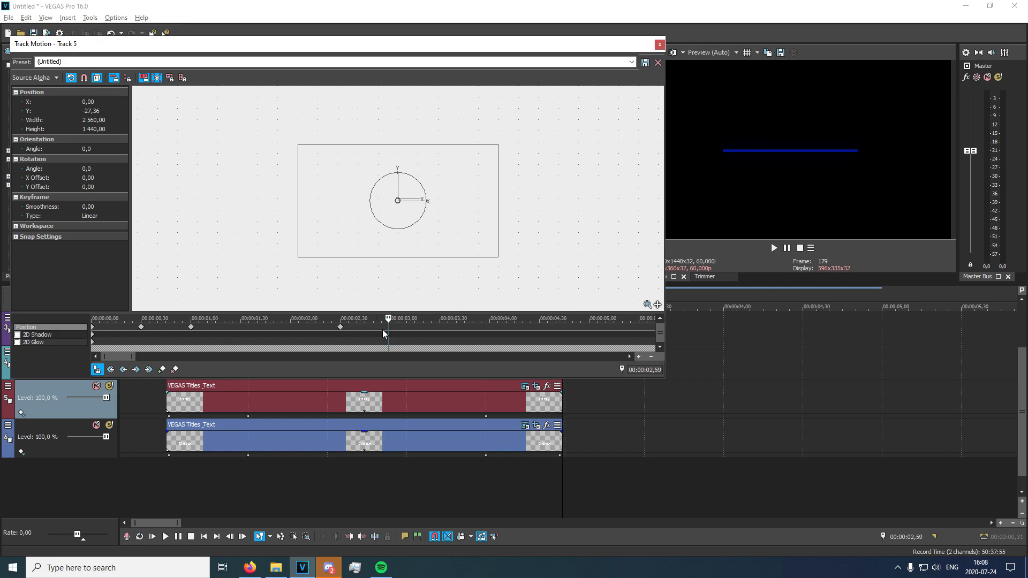
pyautogui.moveTo(438, 225); pyautogui.dragTo(440, 242)
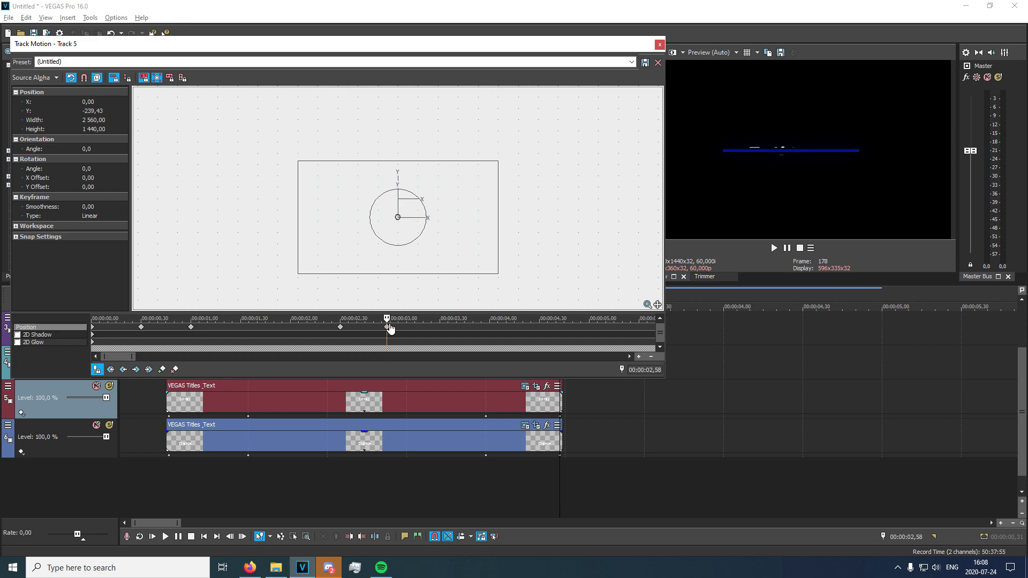
pyautogui.click(659, 44)
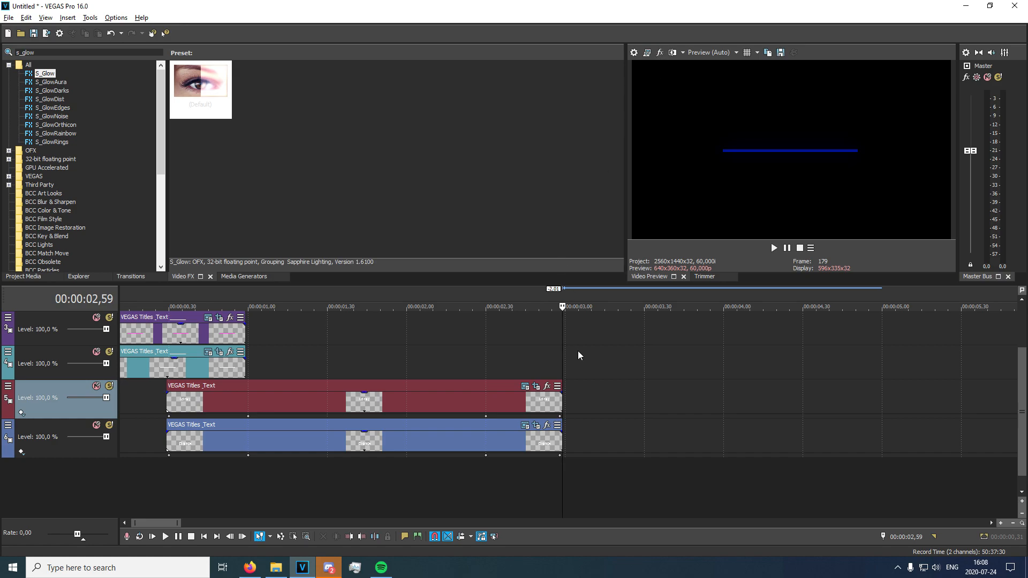
# Play back the intro from the start to check the exit motion of both text lines.
pyautogui.scroll(-4, 530, 386)
pyautogui.click(122, 406)
pyautogui.press('space')
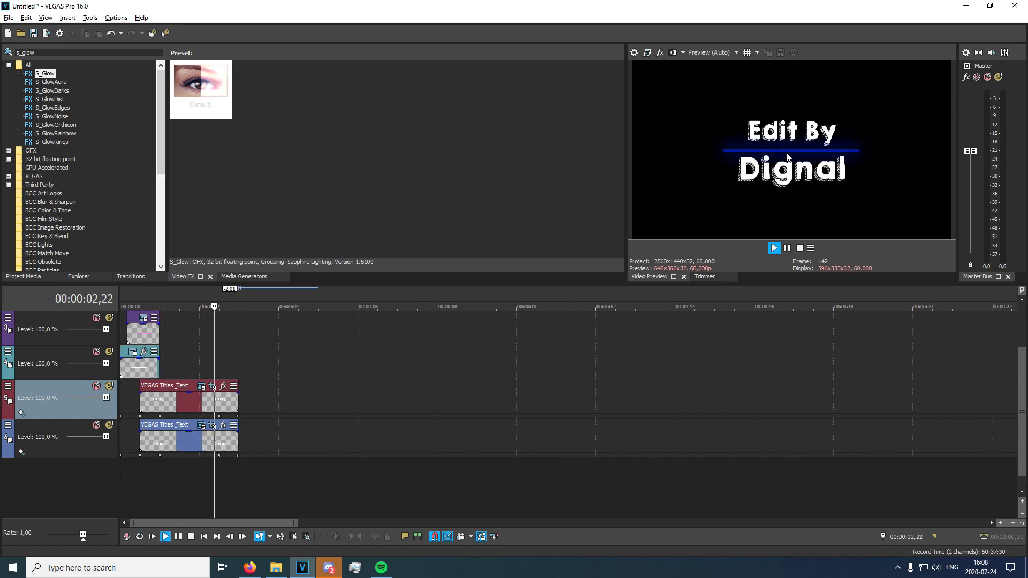
pyautogui.press('space')
pyautogui.click(236, 466)
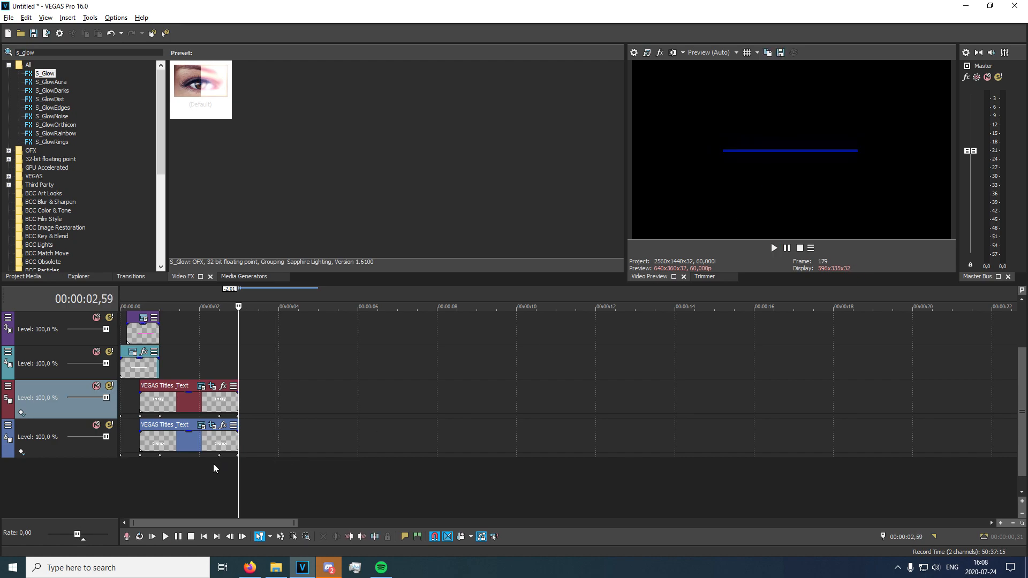